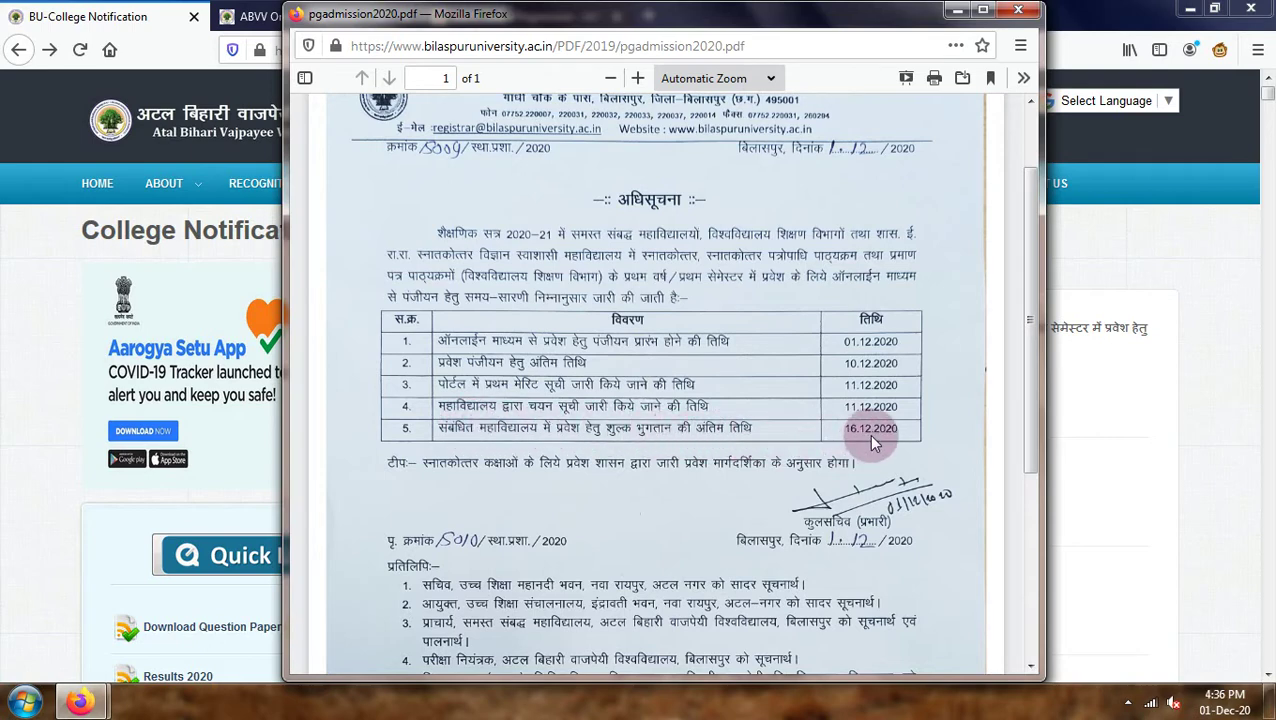
# Scroll through the PG admission 2020 notice's schedule and return to the top.
pyautogui.scroll(-3, 872, 443)
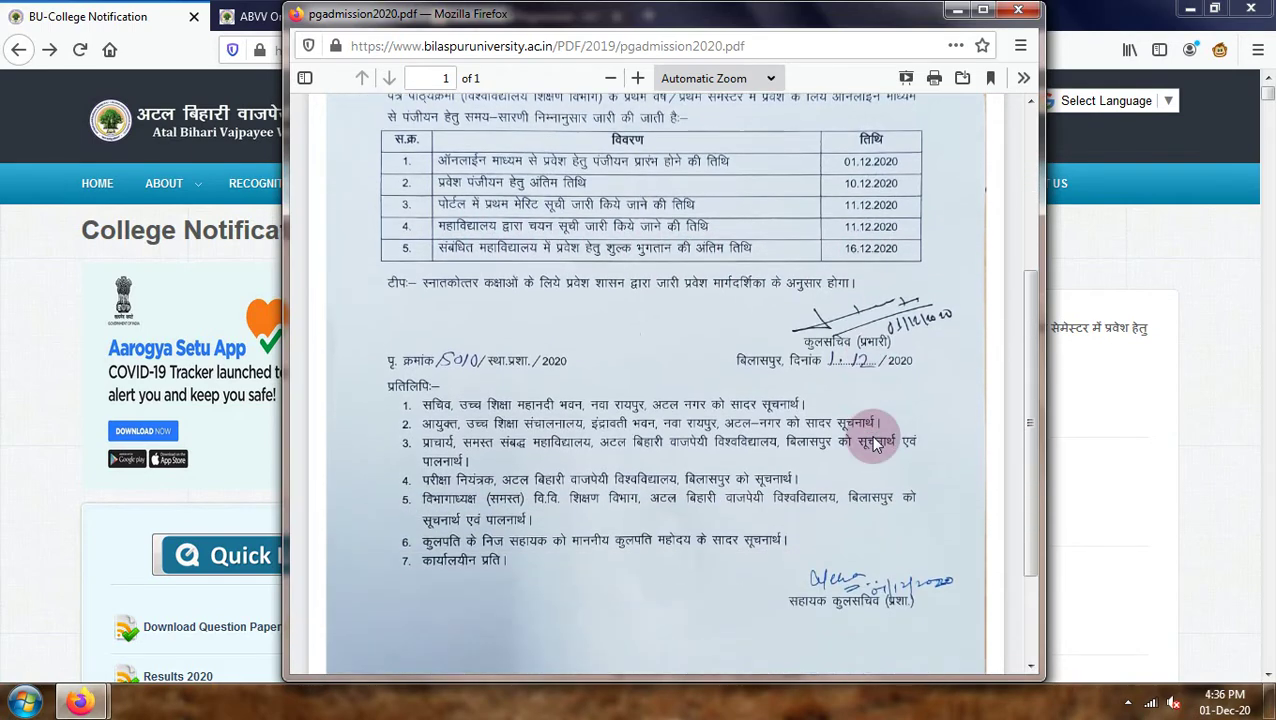
pyautogui.scroll(5, 872, 443)
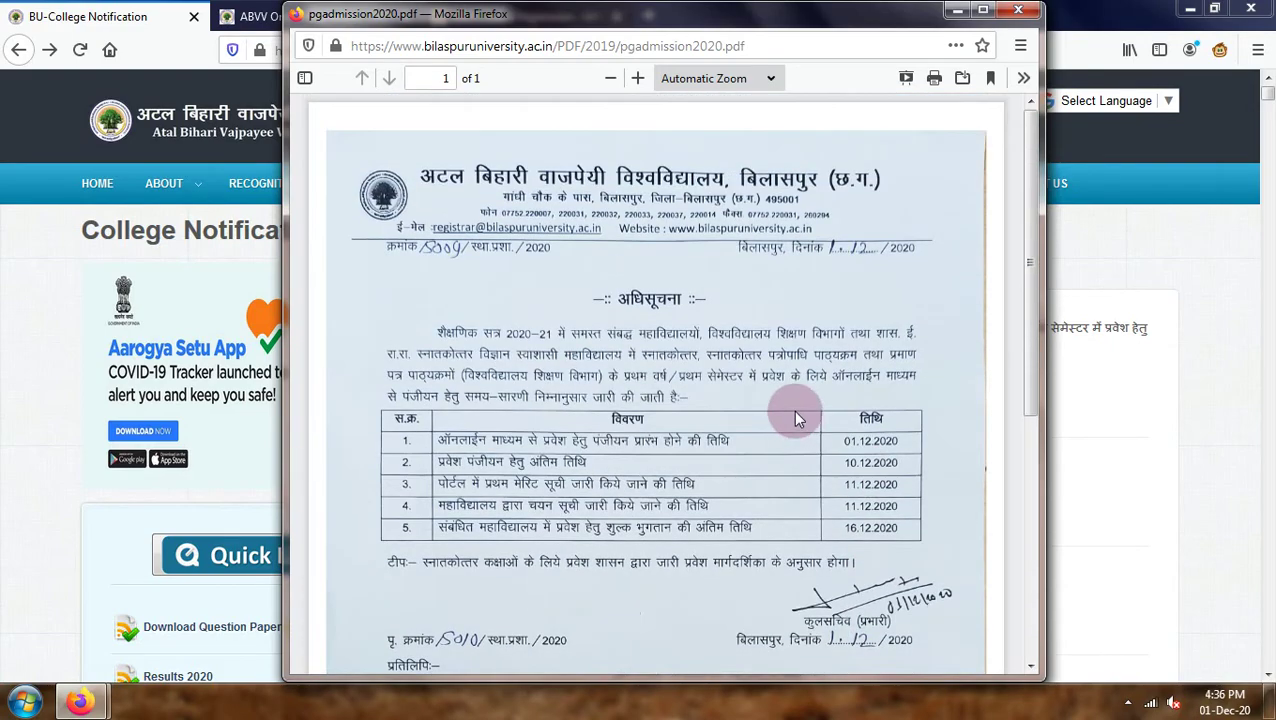
# Close the admission notice PDF and scroll down the College Notification page.
pyautogui.click(1020, 11)
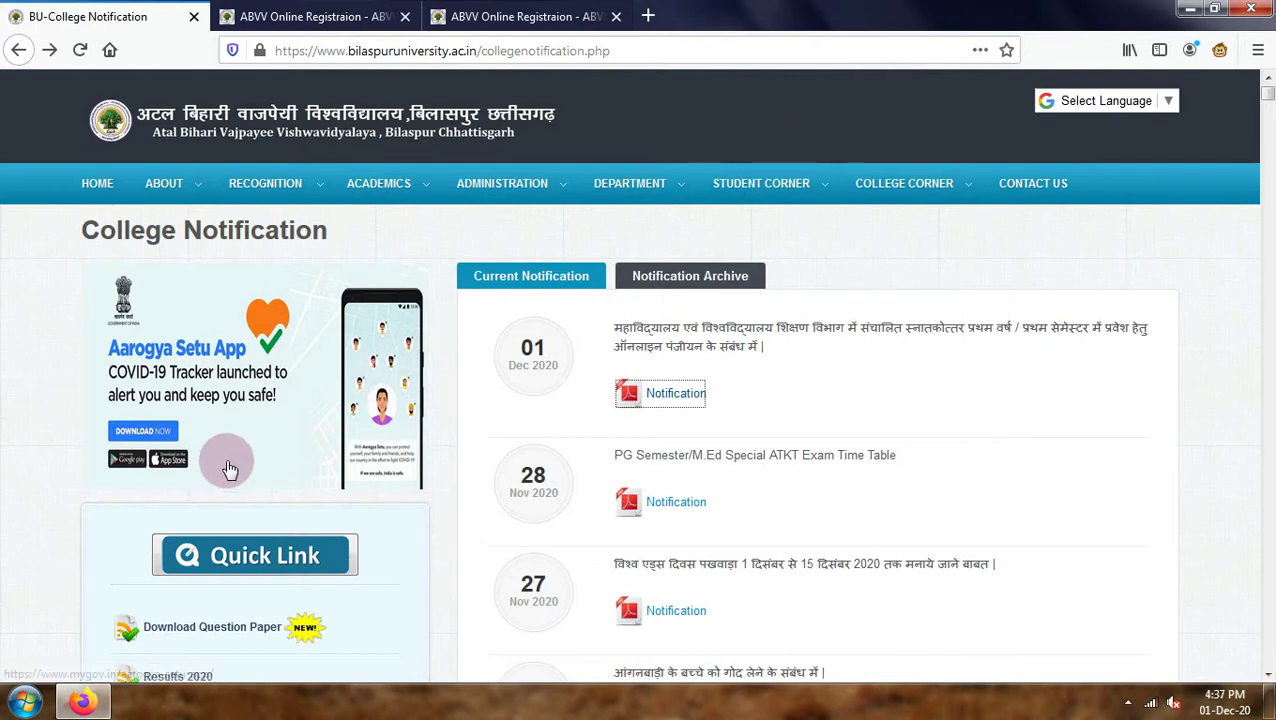
pyautogui.scroll(-2, 240, 452)
pyautogui.scroll(-1, 236, 450)
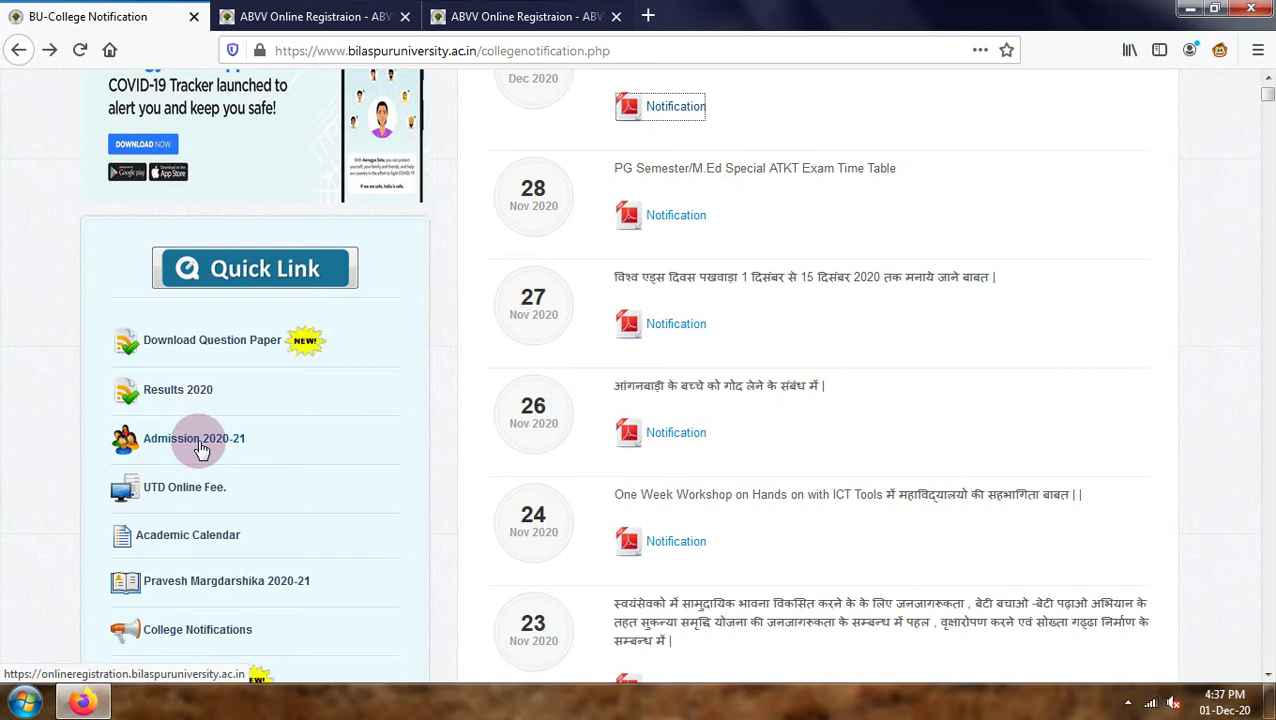
# Open the Admission 2020-21 registration portal and close the two duplicate portal tabs.
pyautogui.click(200, 449)
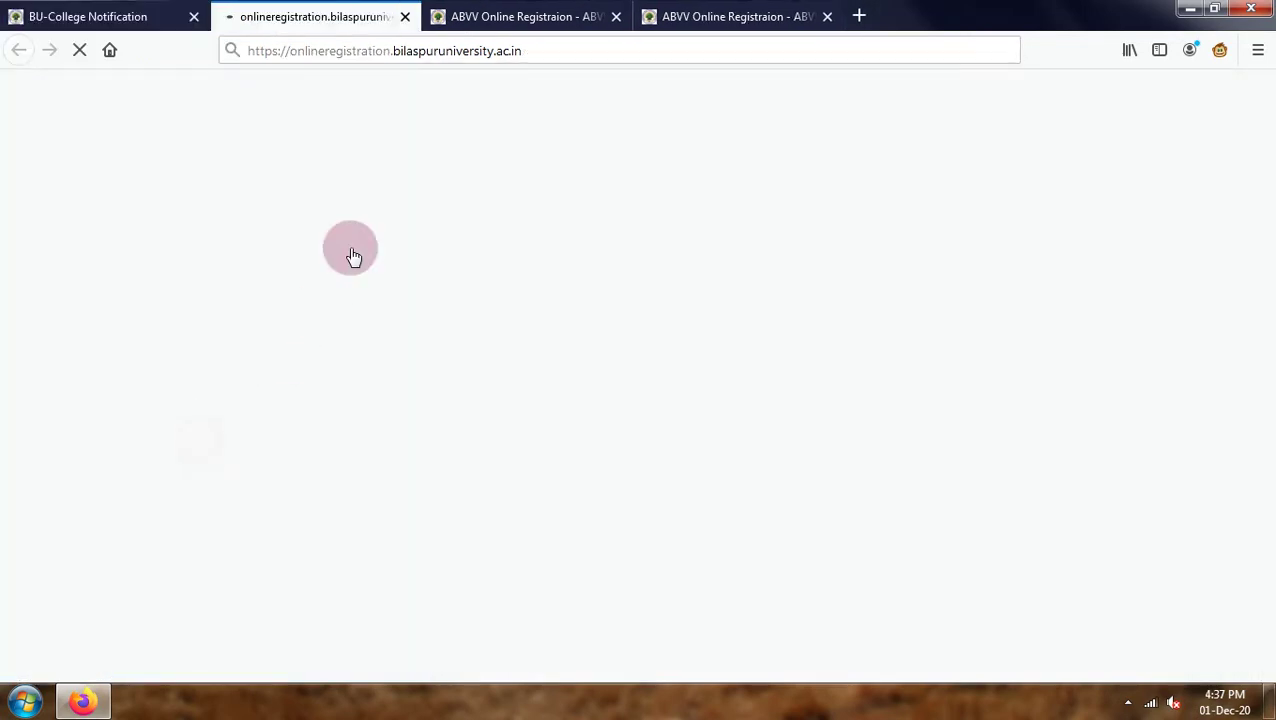
pyautogui.click(614, 22)
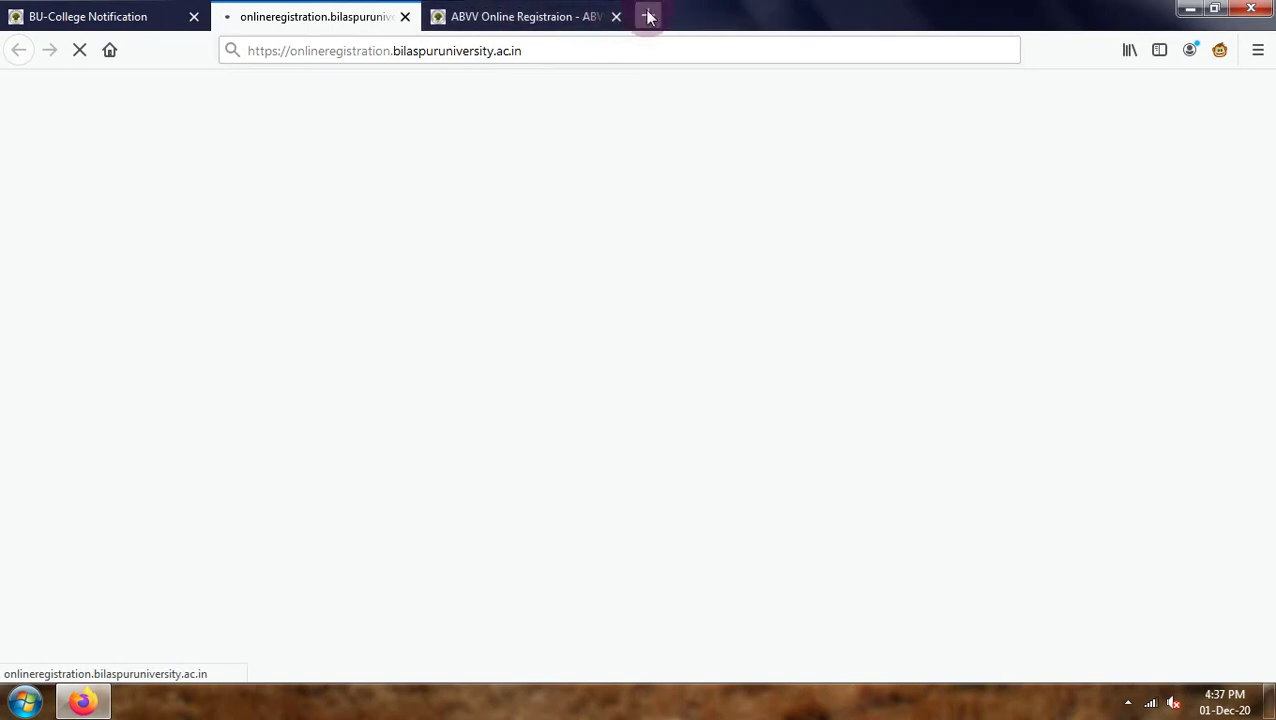
pyautogui.click(625, 16)
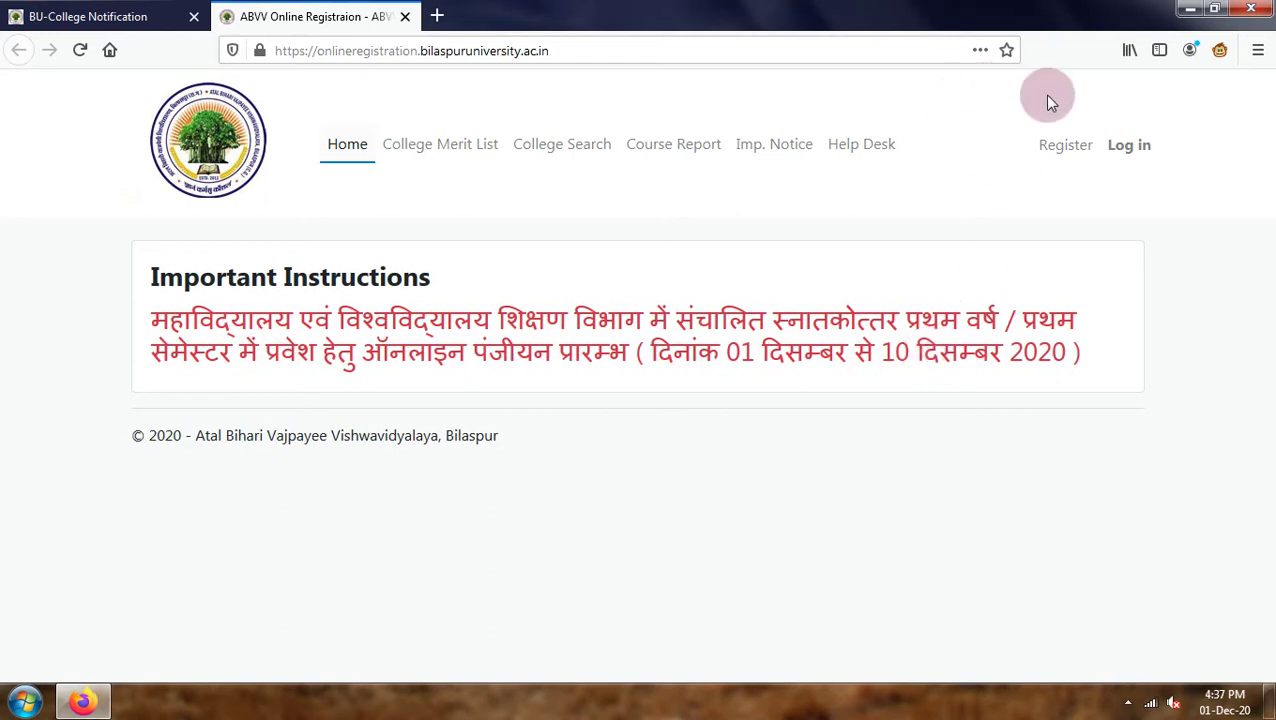
# Open the Student Registration form and enter the applicant's mobile number.
pyautogui.click(1066, 146)
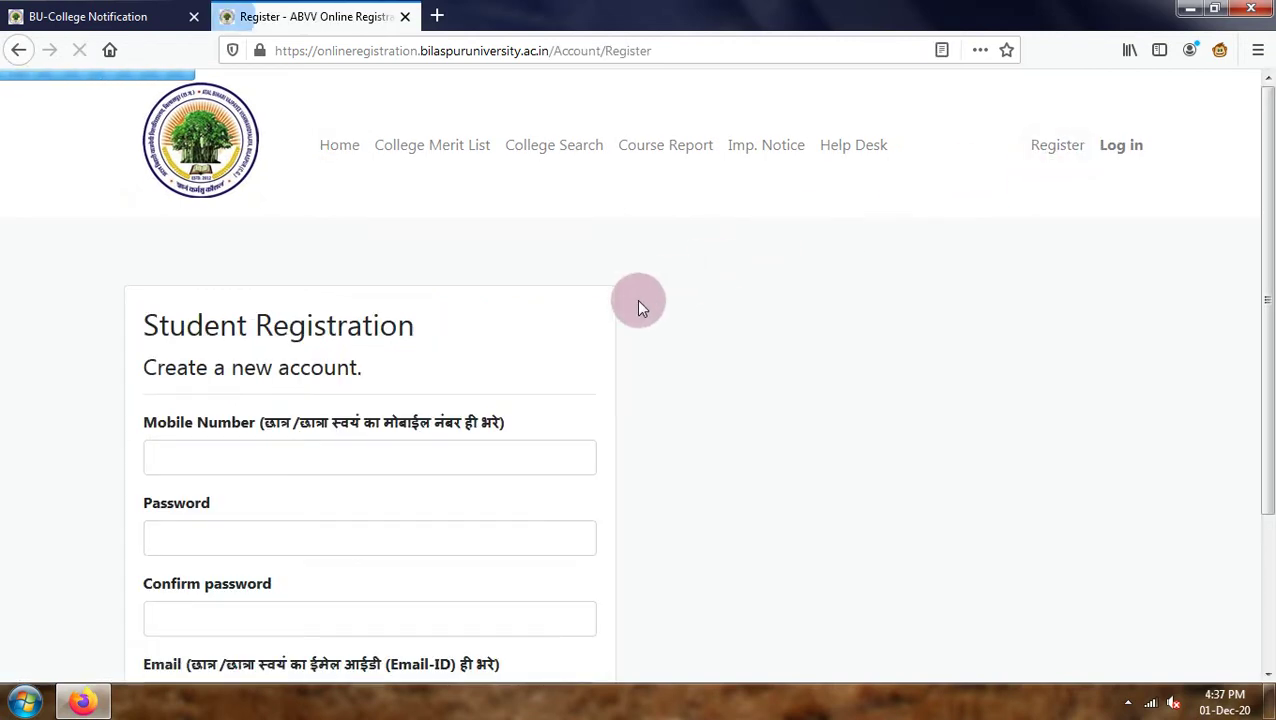
pyautogui.scroll(-2, 264, 437)
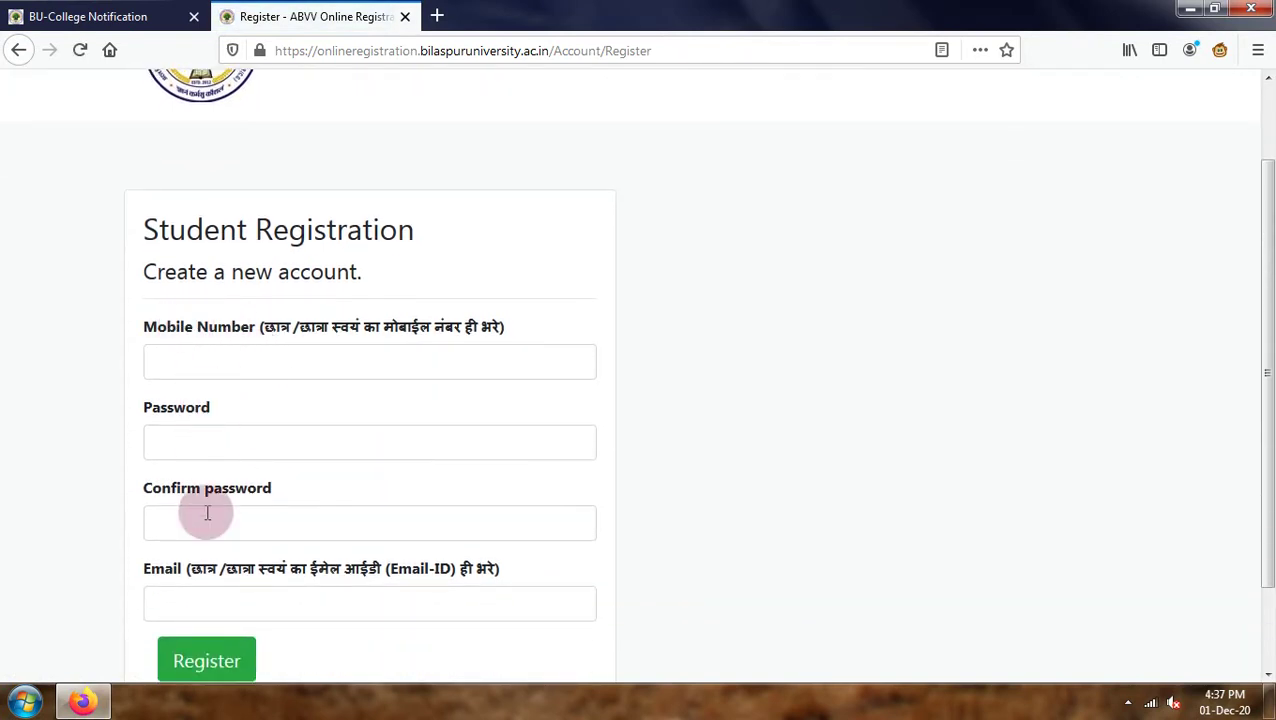
pyautogui.click(436, 364)
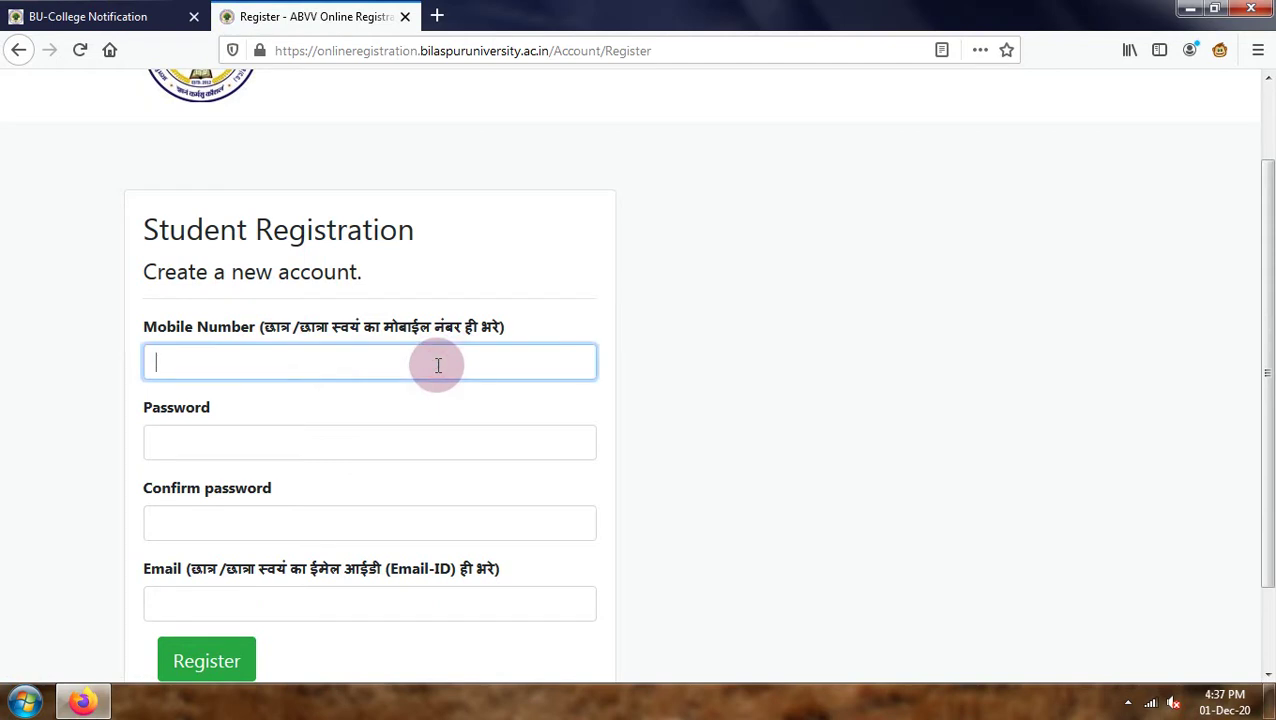
# Enter the account password and a matching confirmation, retyping both fields.
pyautogui.click(265, 450)
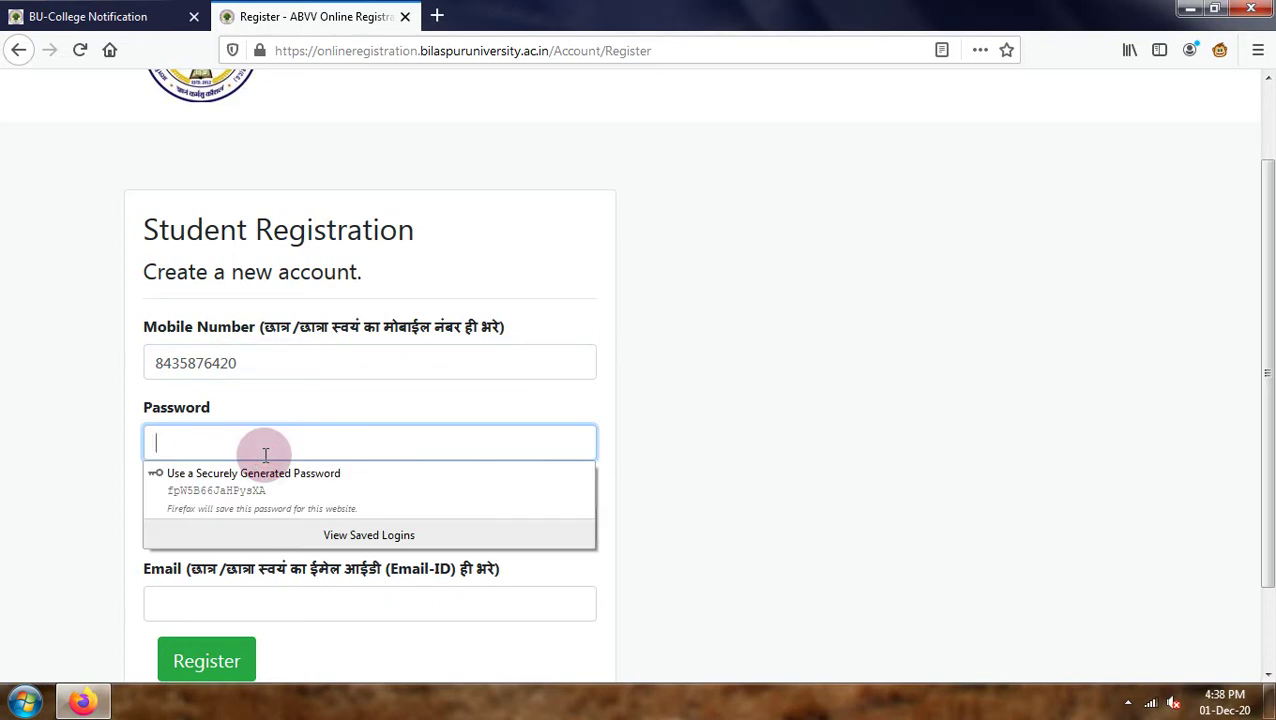
pyautogui.write('••')
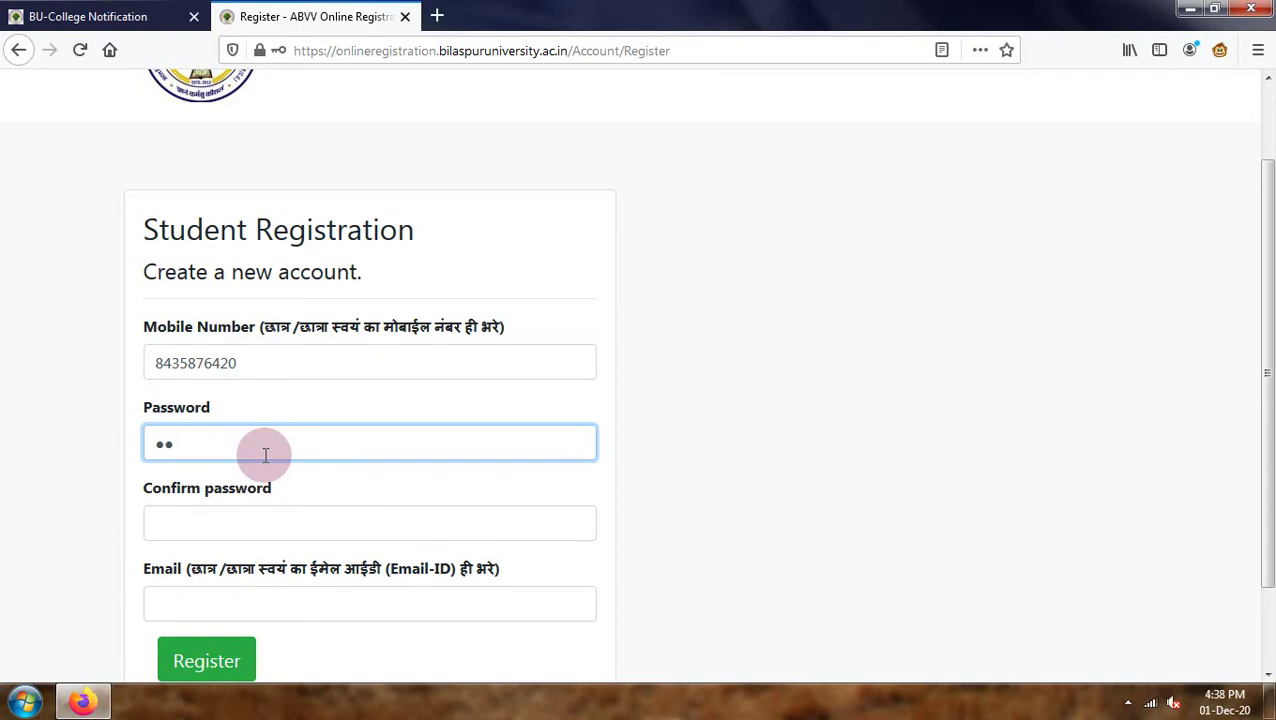
pyautogui.write('••••••••')
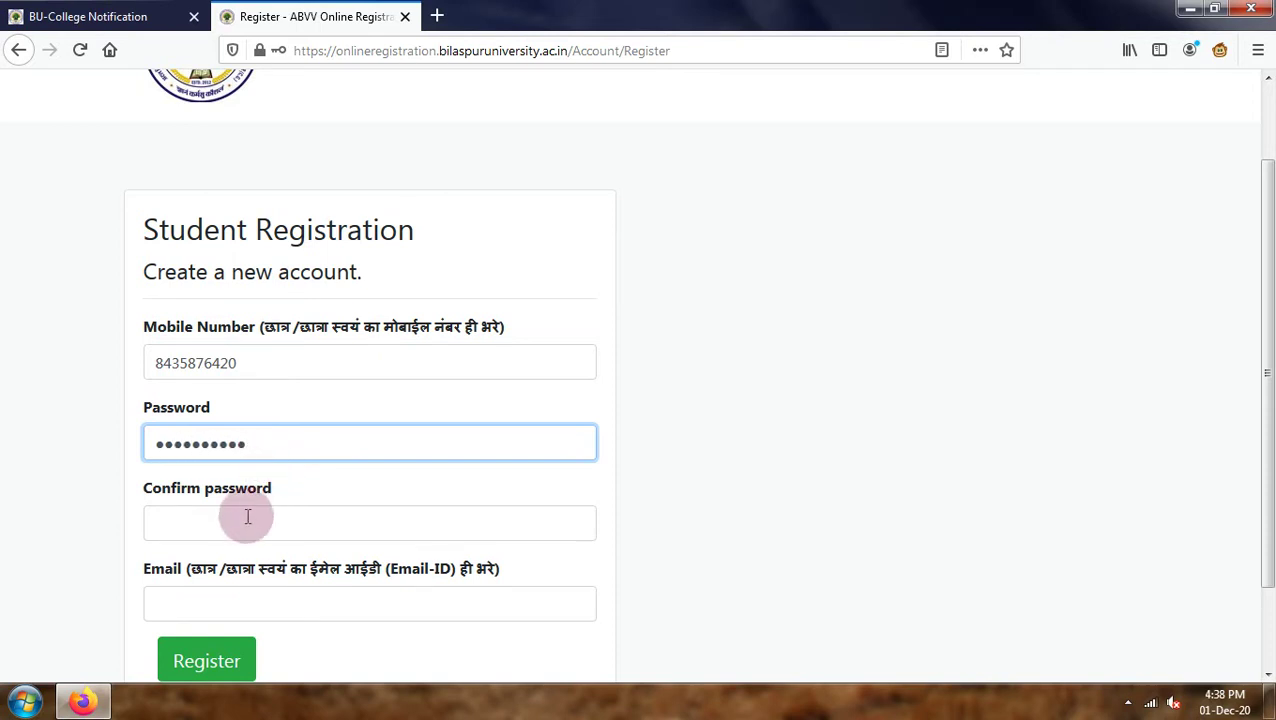
pyautogui.click(242, 523)
pyautogui.write('••••••')
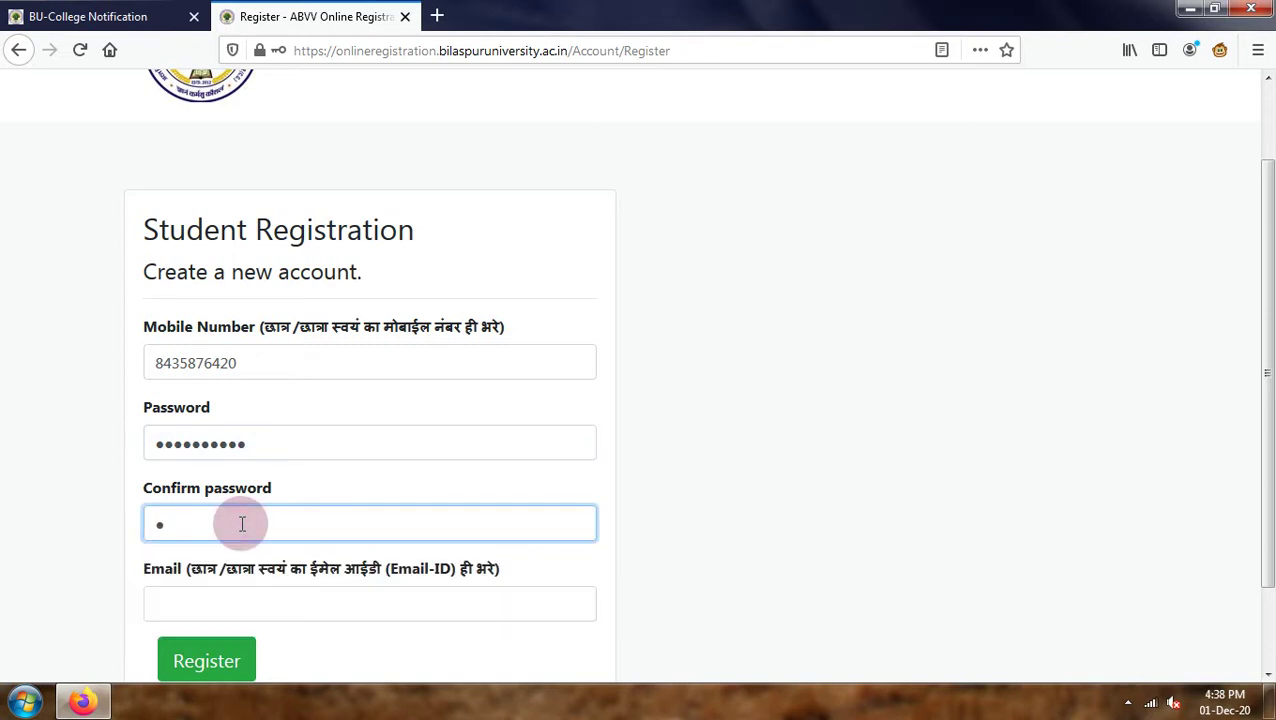
pyautogui.write('•••••••')
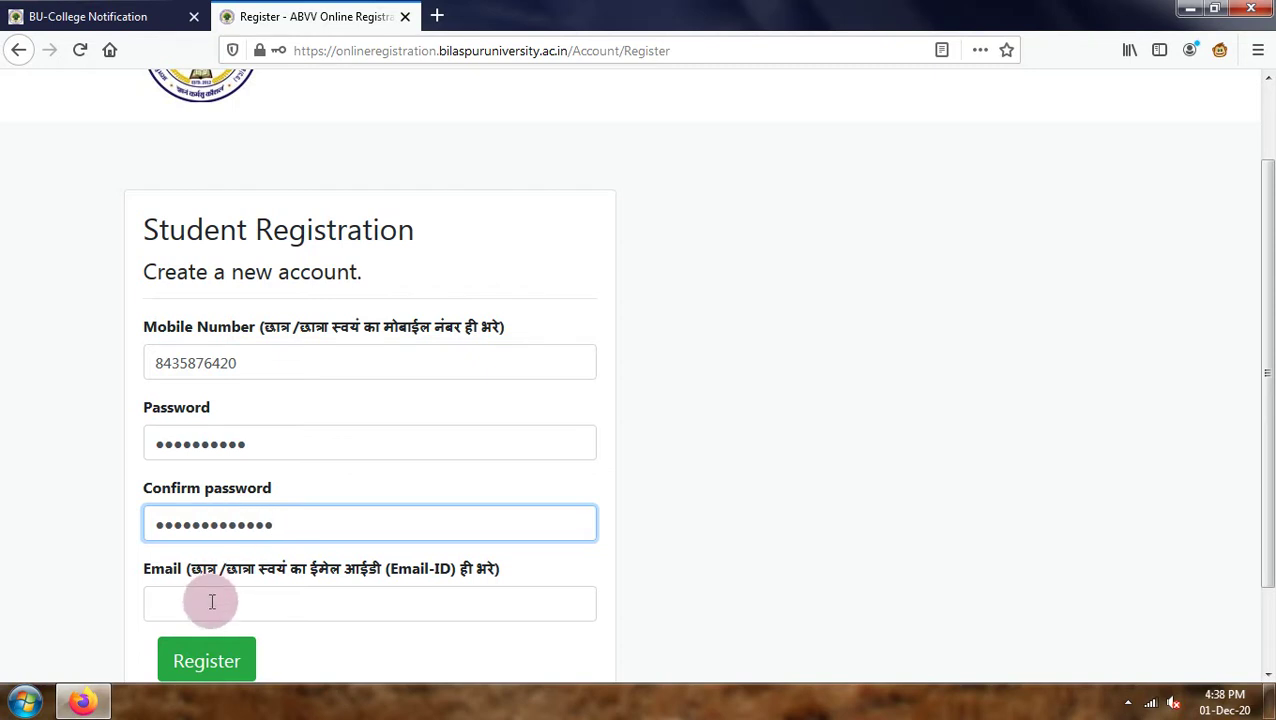
pyautogui.moveTo(305, 530); pyautogui.dragTo(148, 522)
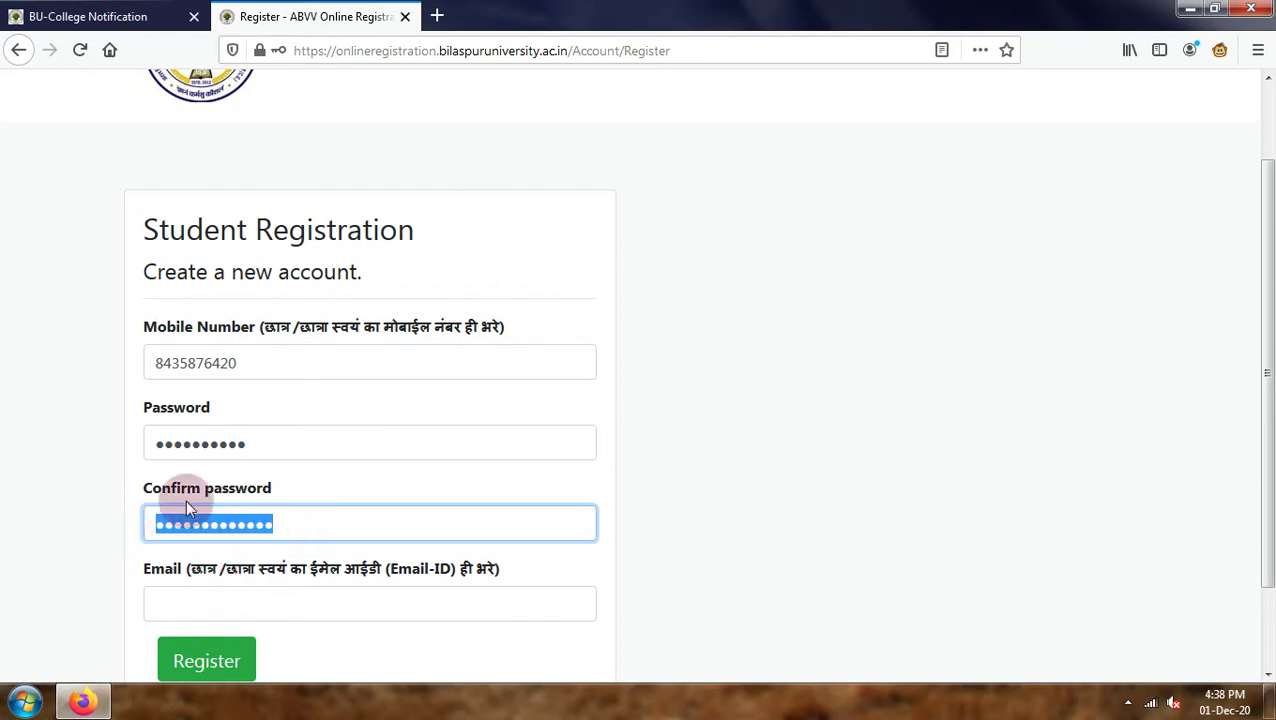
pyautogui.moveTo(285, 452); pyautogui.dragTo(113, 450)
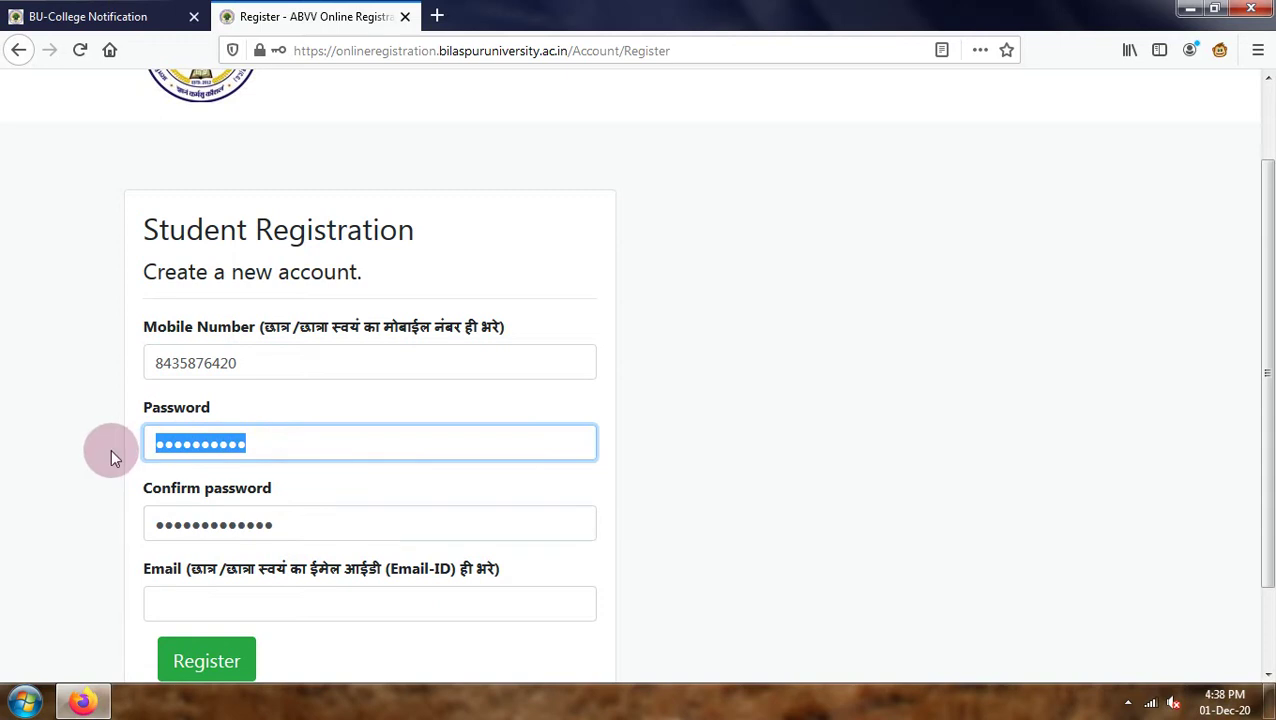
pyautogui.write('*************')
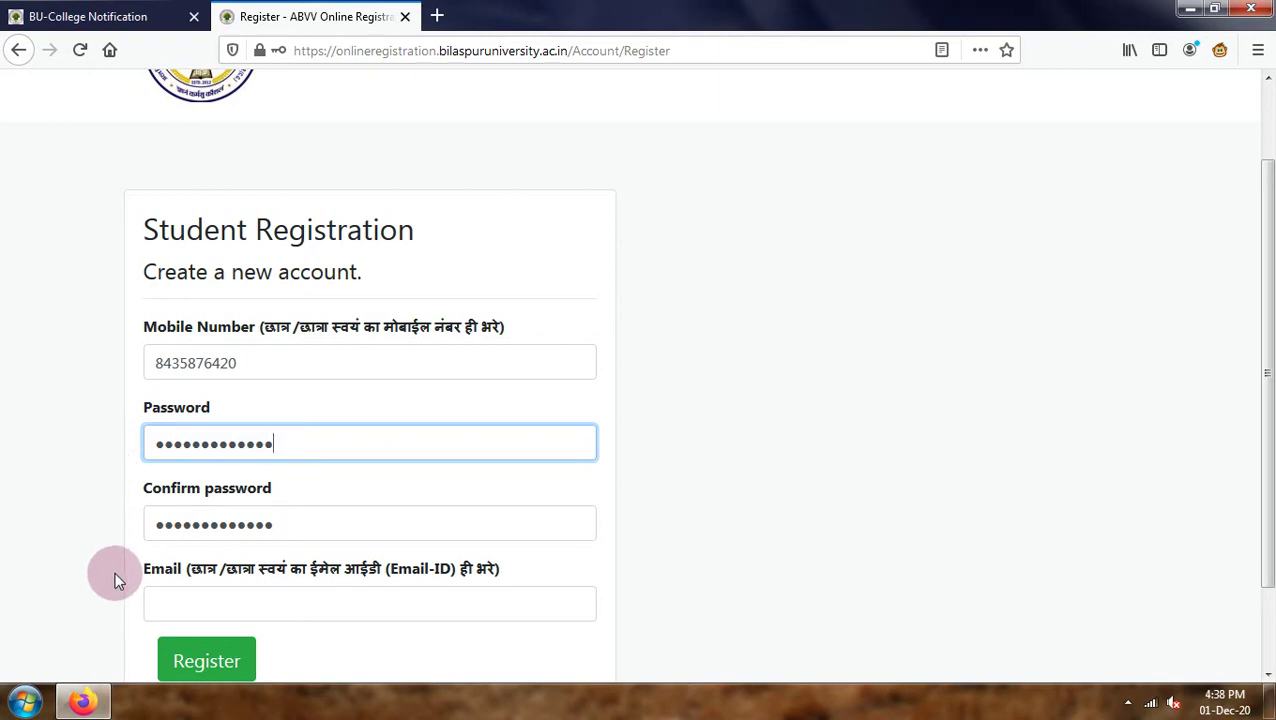
pyautogui.moveTo(273, 524); pyautogui.dragTo(66, 530)
pyautogui.write('*************')
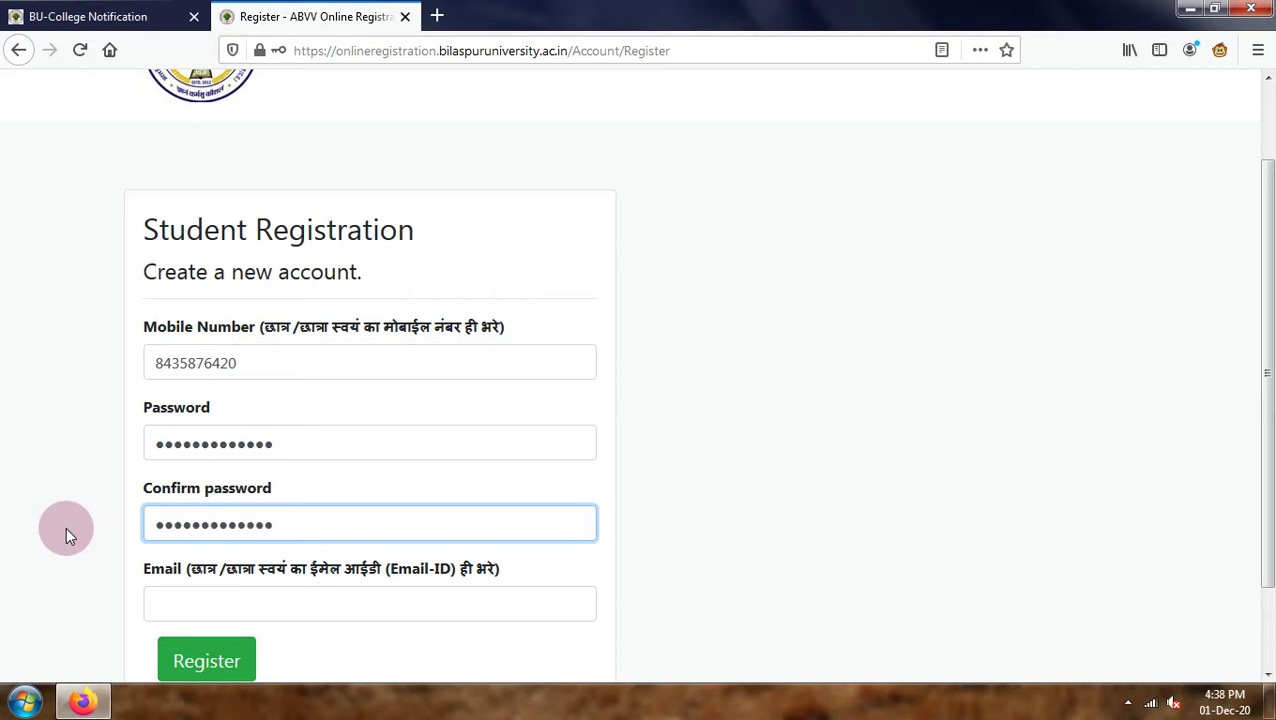
pyautogui.click(183, 612)
# Enter the applicant's e-mail address and review the completed registration form.
pyautogui.scroll(-2, 183, 615)
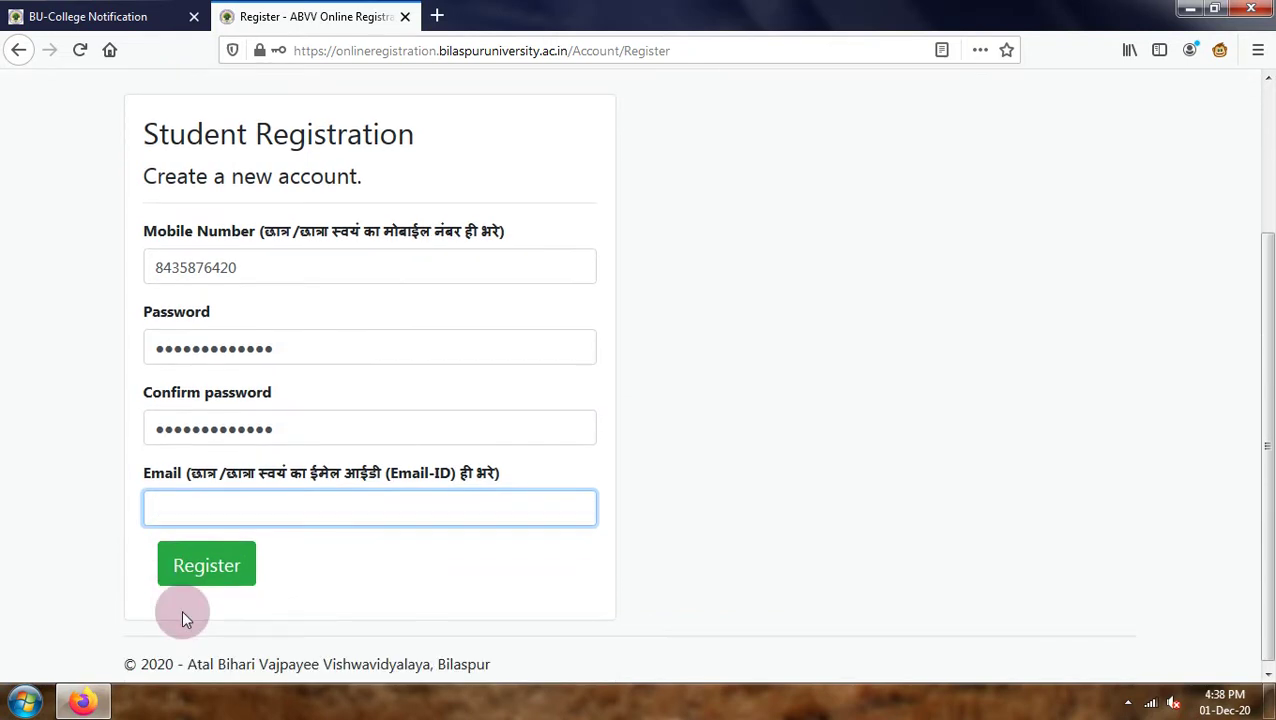
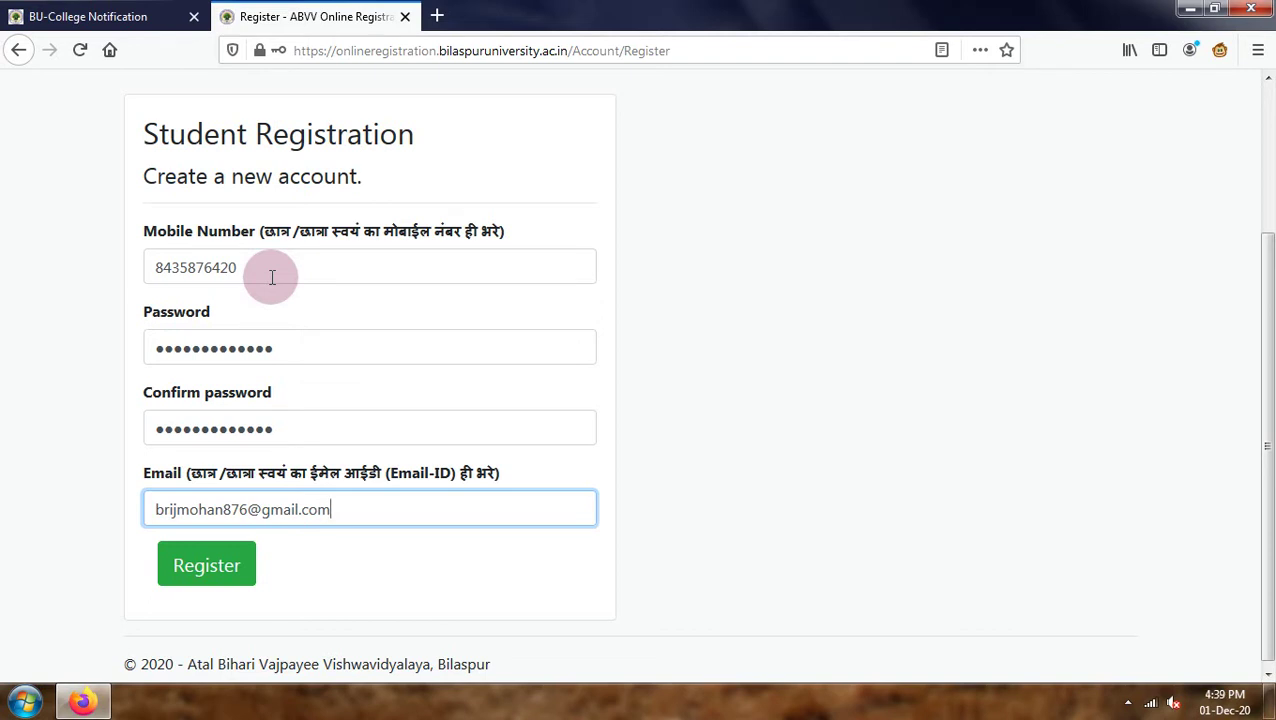
pyautogui.scroll(-1, 271, 277)
pyautogui.scroll(3, 275, 282)
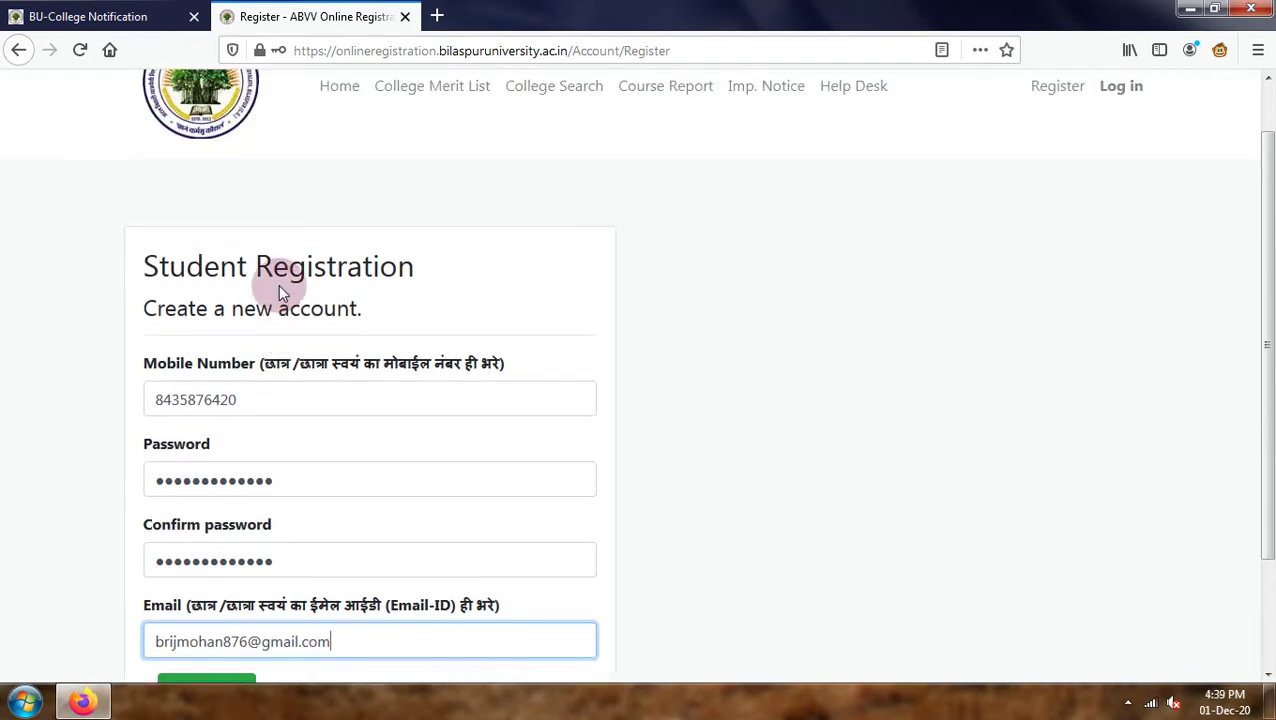
pyautogui.scroll(-3, 278, 284)
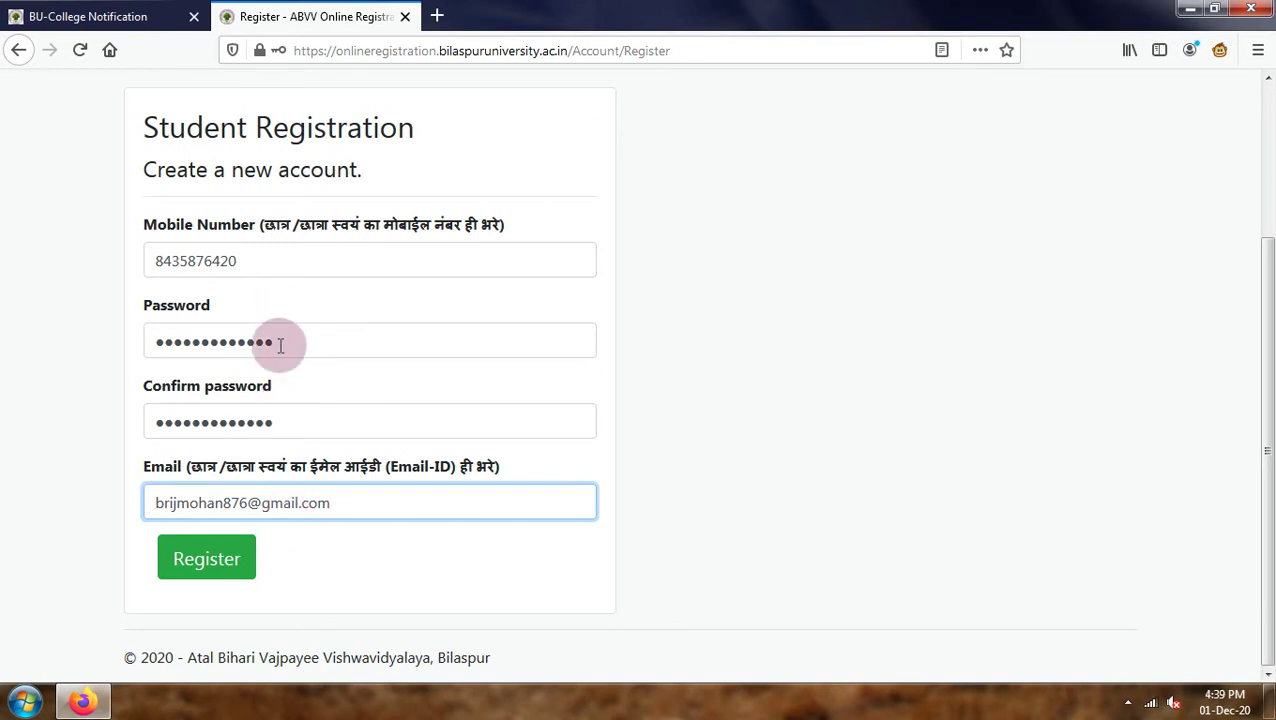
# Submit the registration without saving the login, then accept the application's Important Notice terms.
pyautogui.click(205, 560)
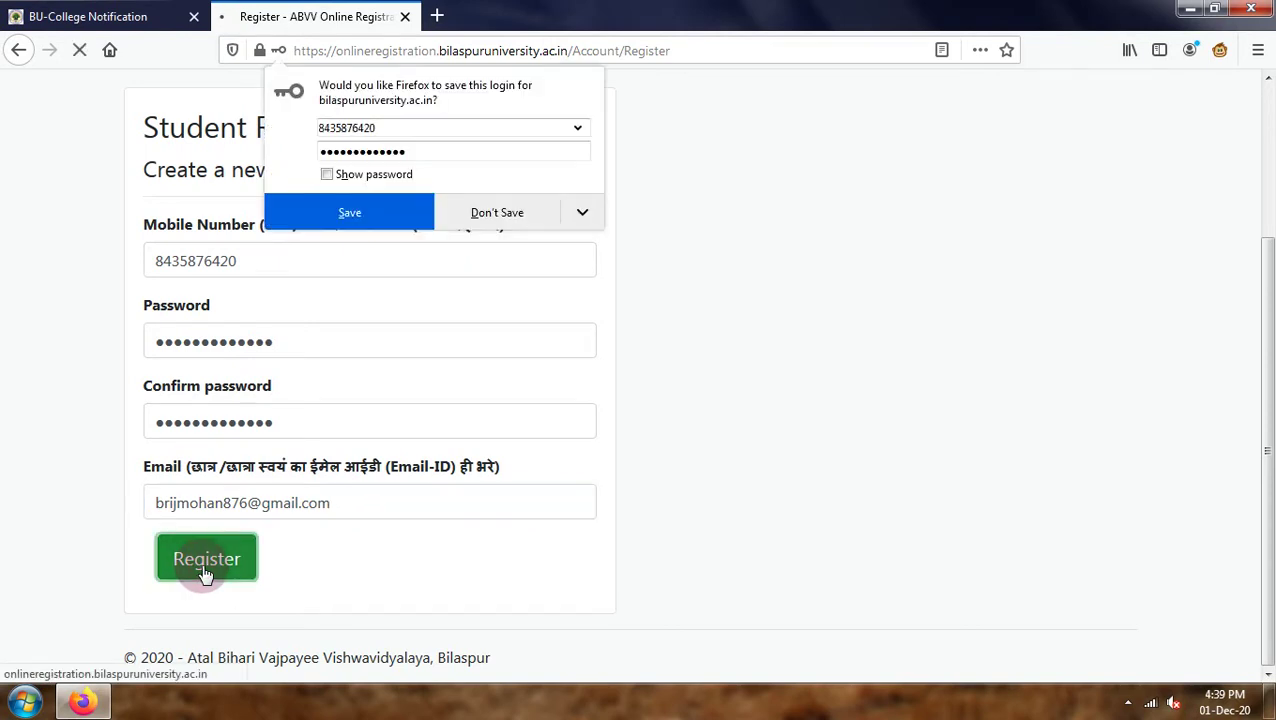
pyautogui.click(501, 214)
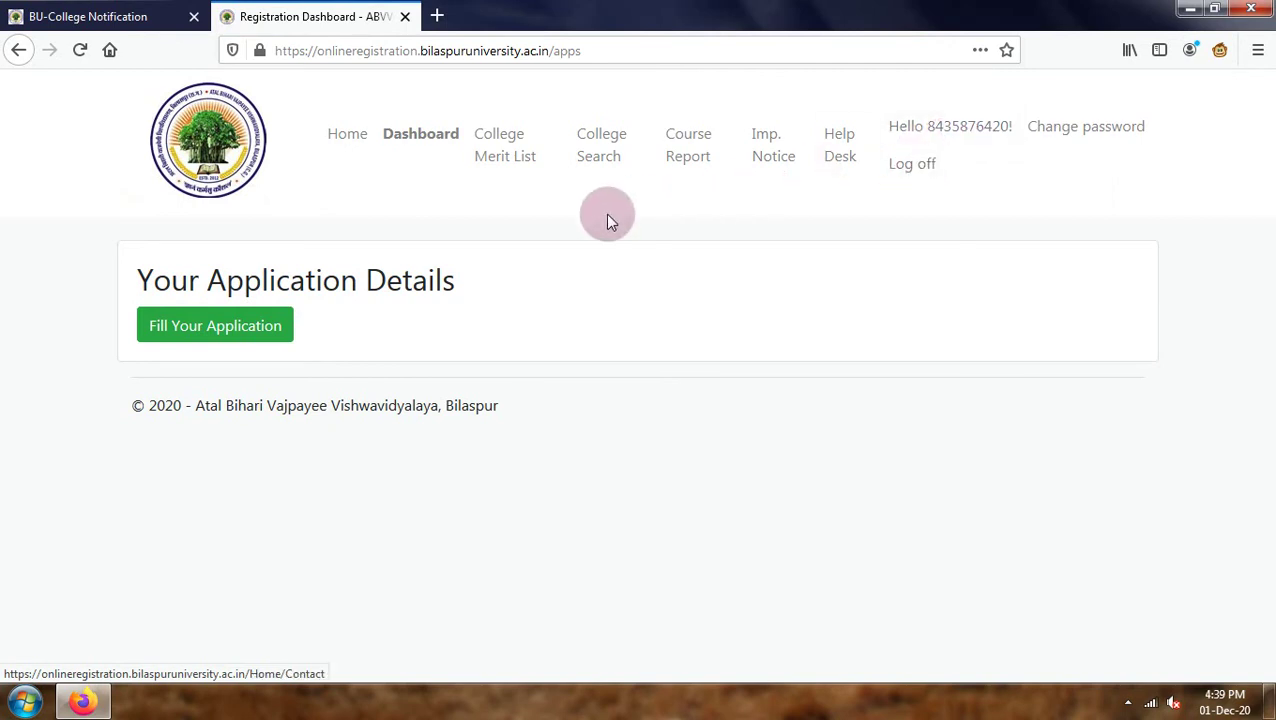
pyautogui.click(222, 336)
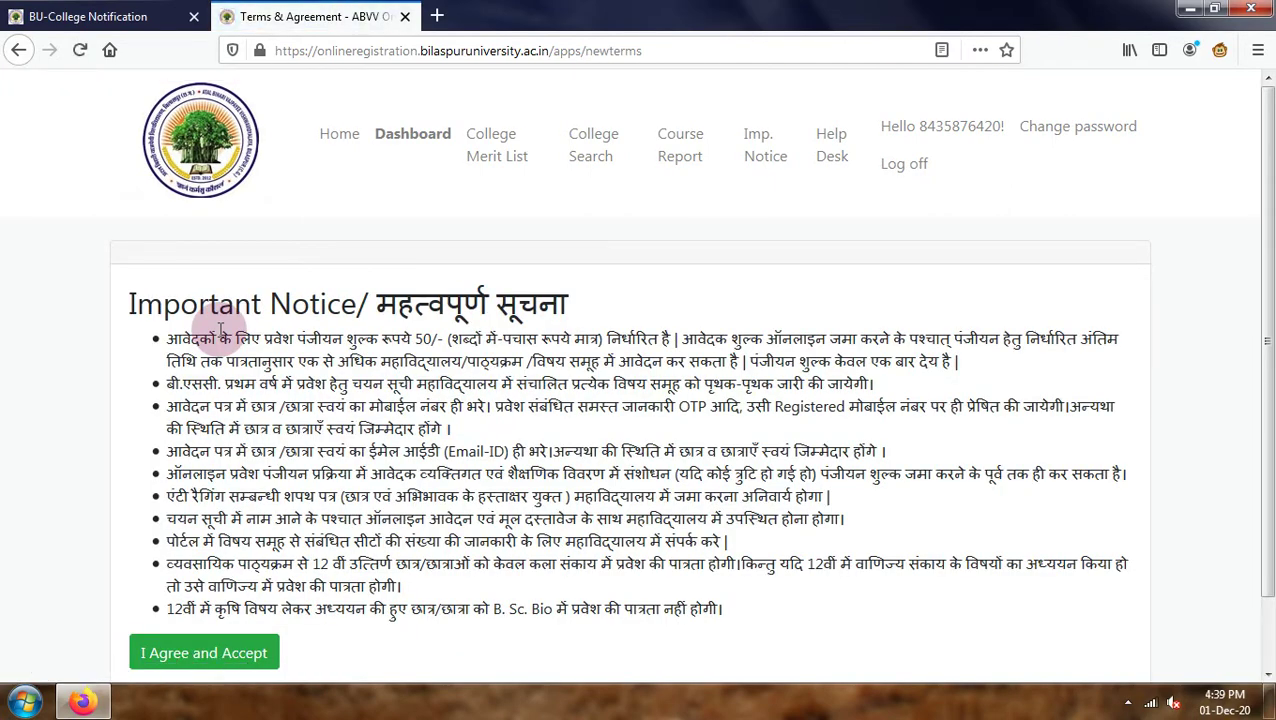
pyautogui.scroll(-2, 270, 470)
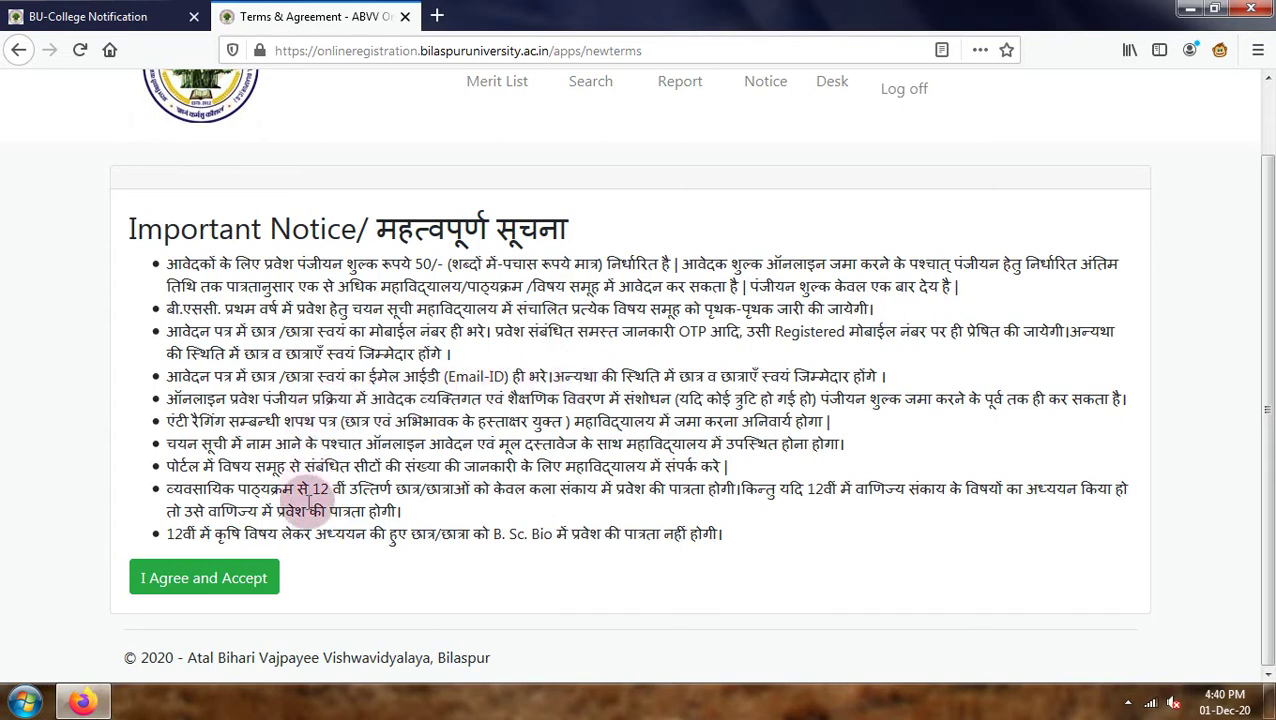
pyautogui.click(236, 587)
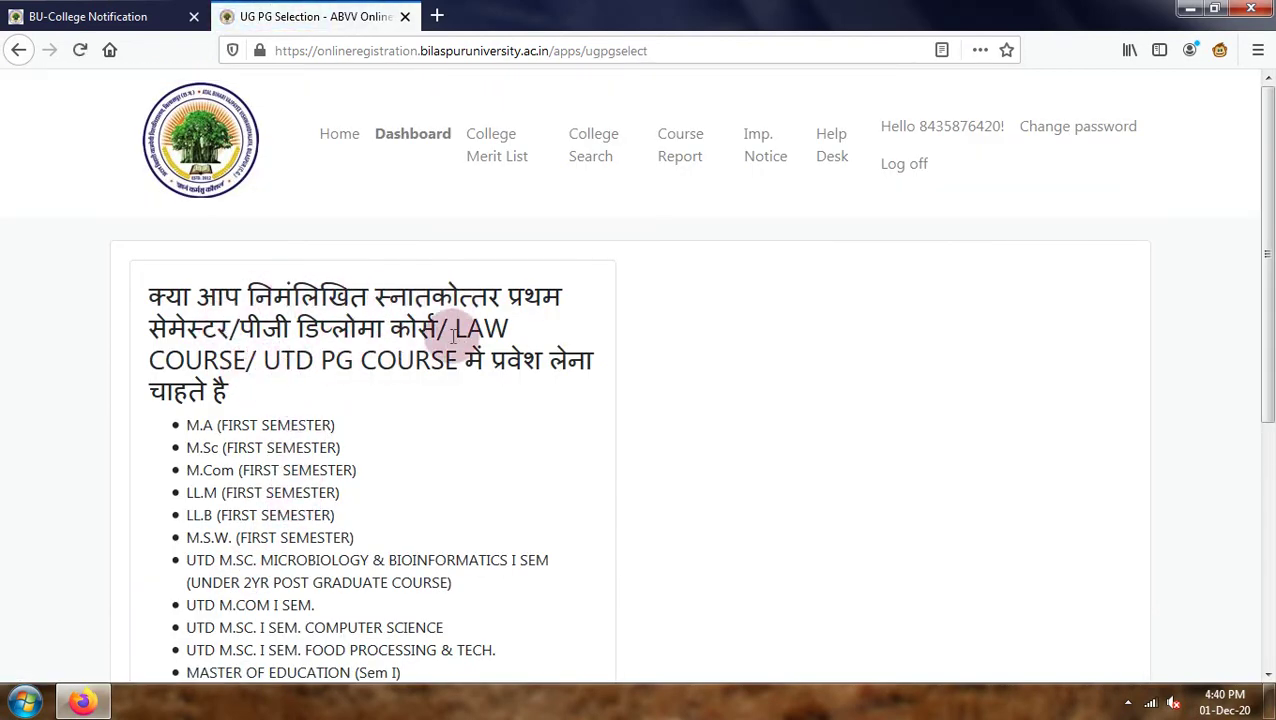
# Start PG course registration and answer No to graduating from ABVV Bilaspur in 2020.
pyautogui.scroll(-5, 399, 364)
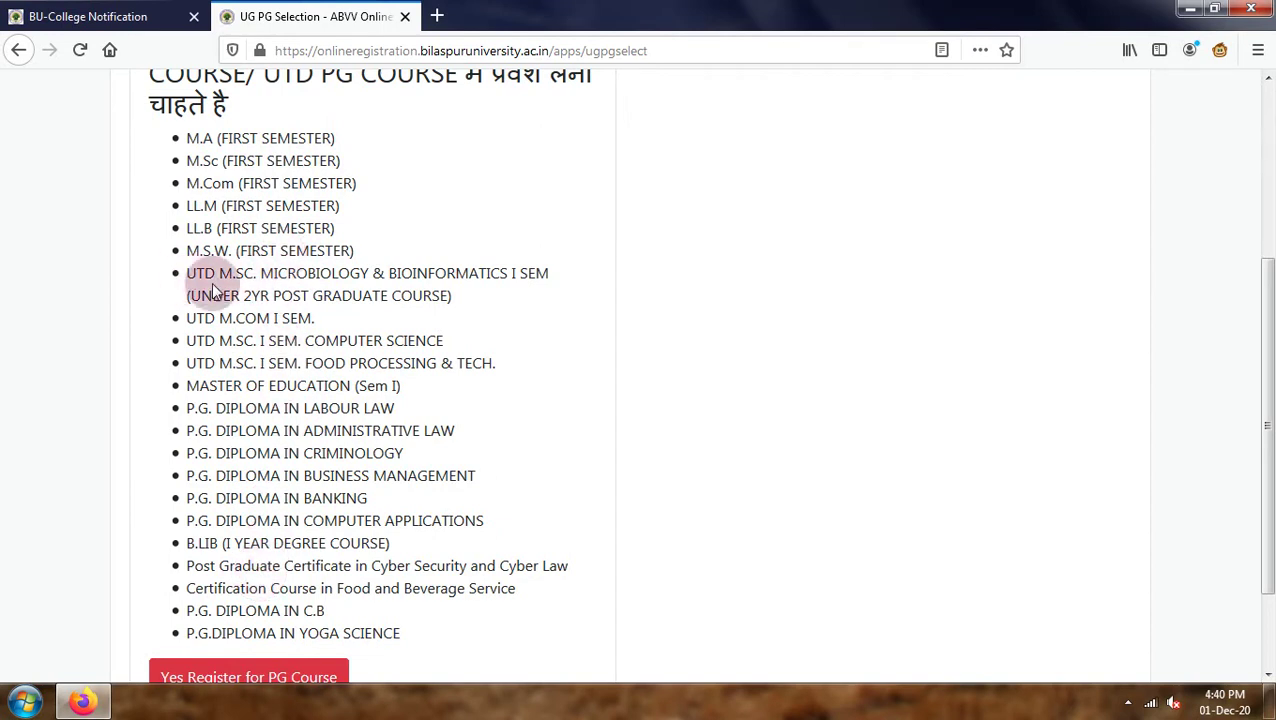
pyautogui.scroll(-2, 336, 480)
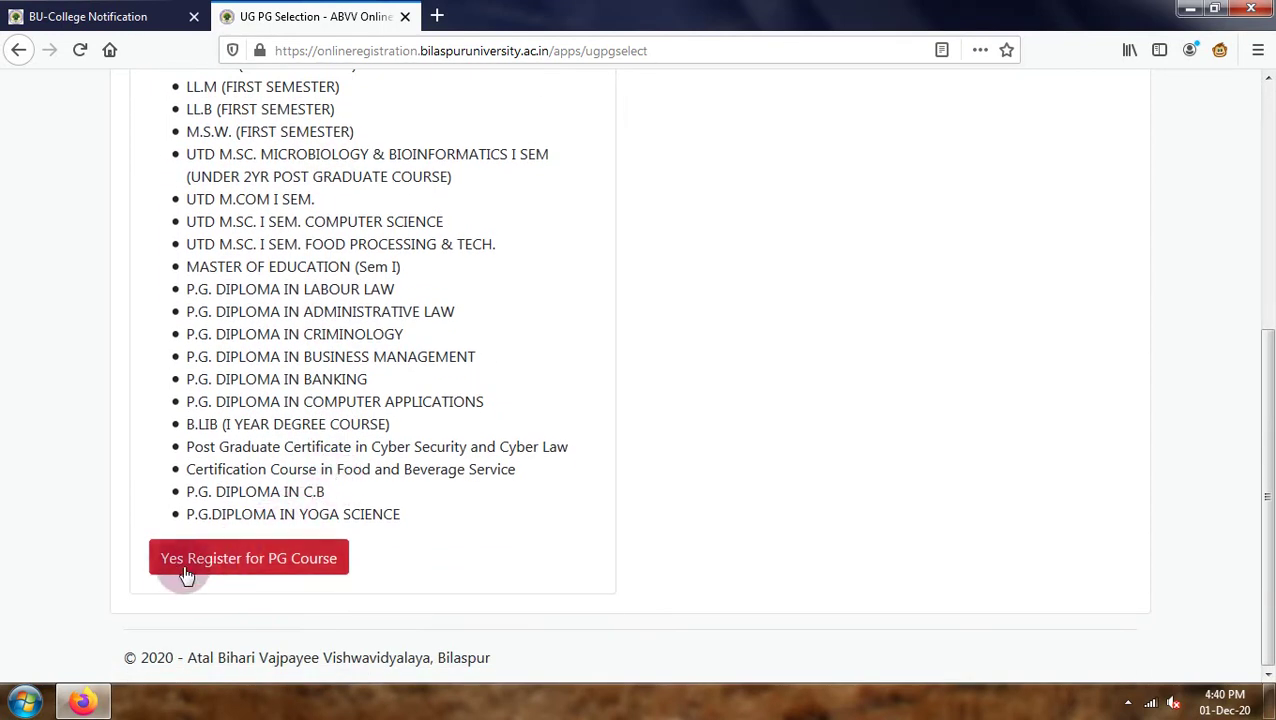
pyautogui.click(288, 568)
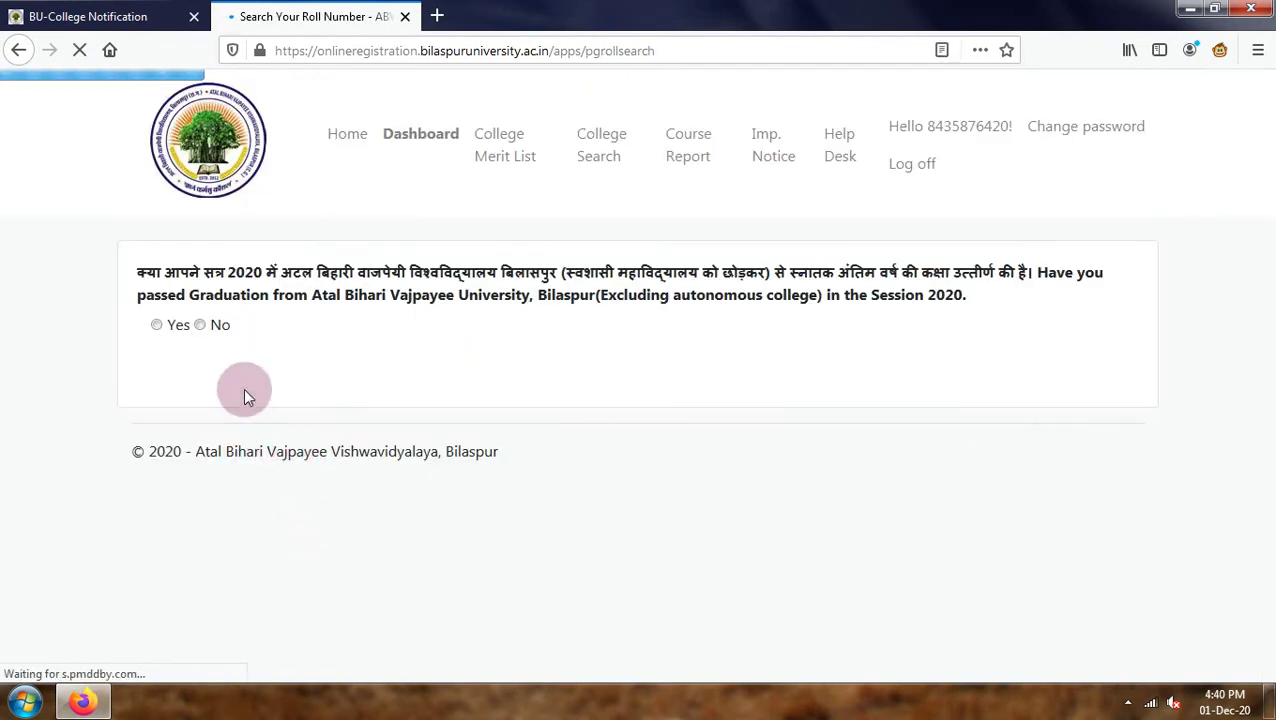
pyautogui.click(176, 322)
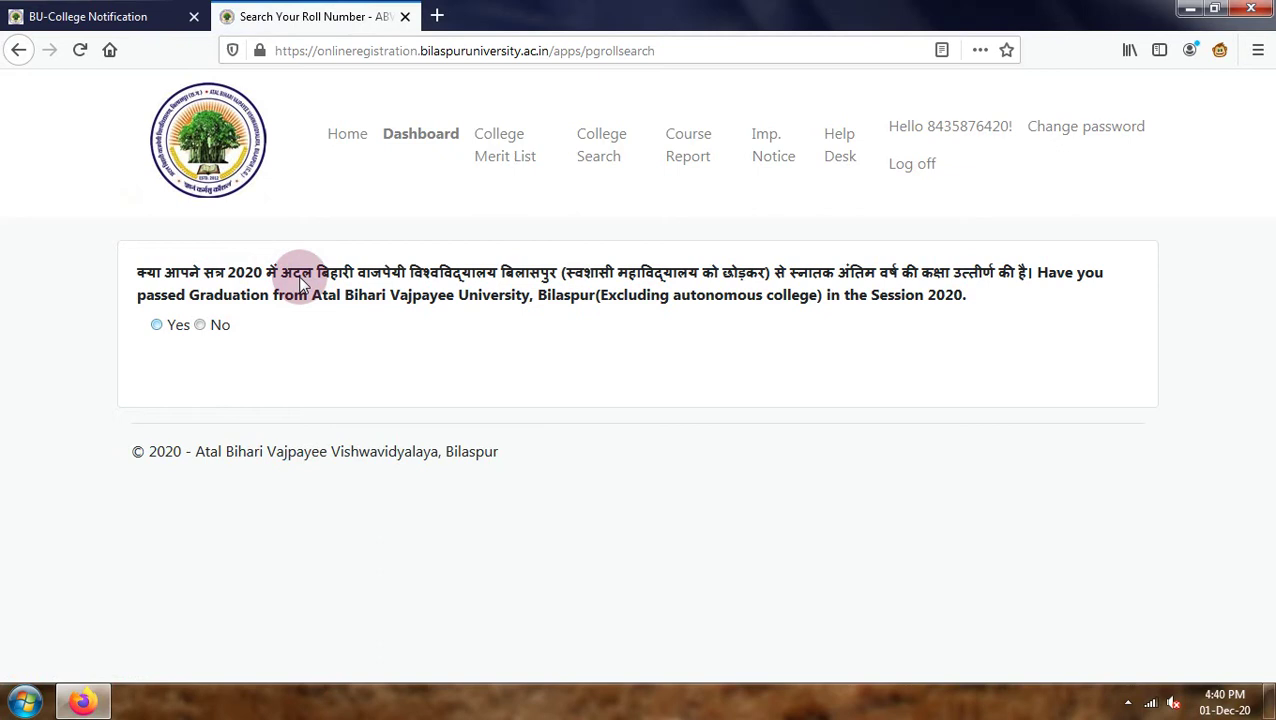
pyautogui.click(158, 324)
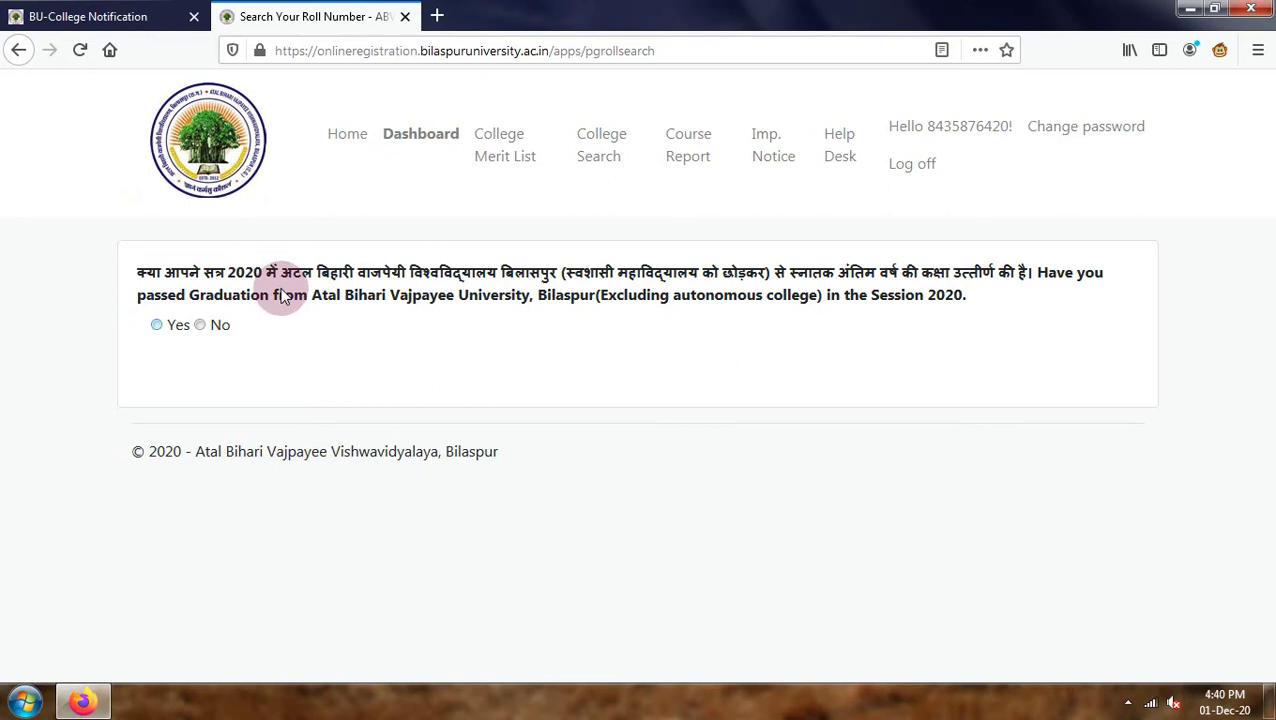
pyautogui.click(201, 327)
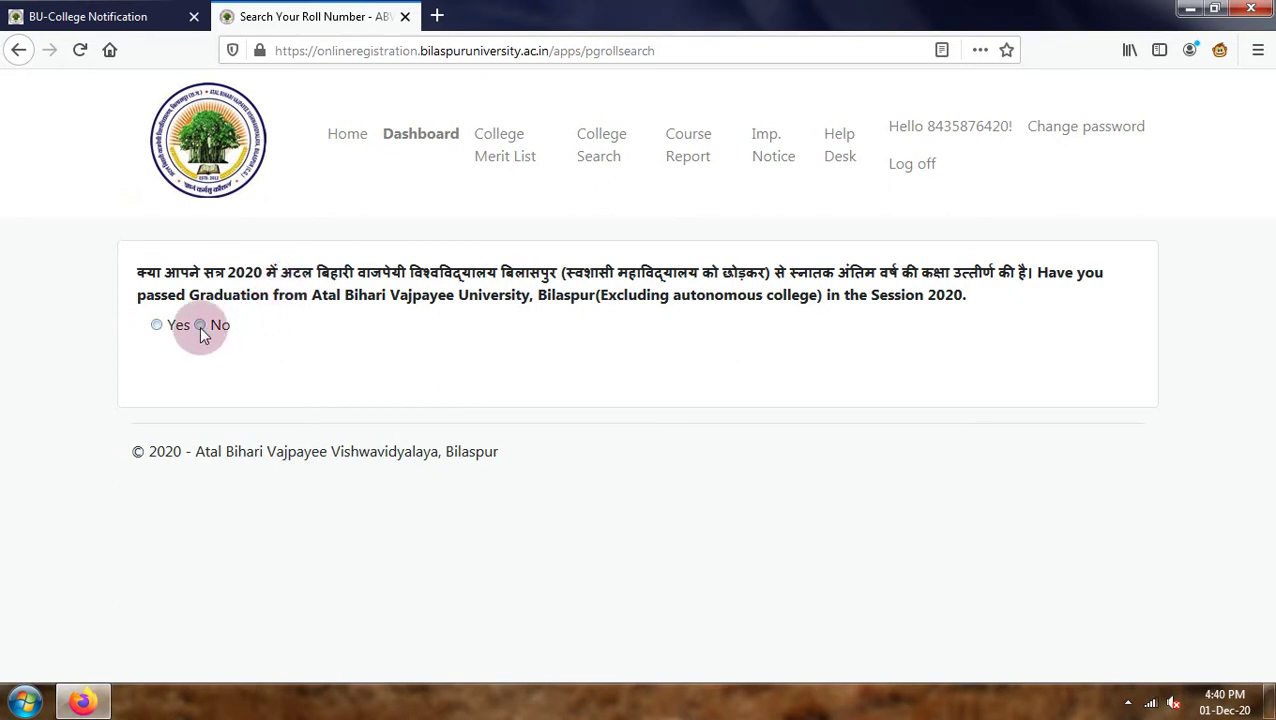
pyautogui.click(190, 402)
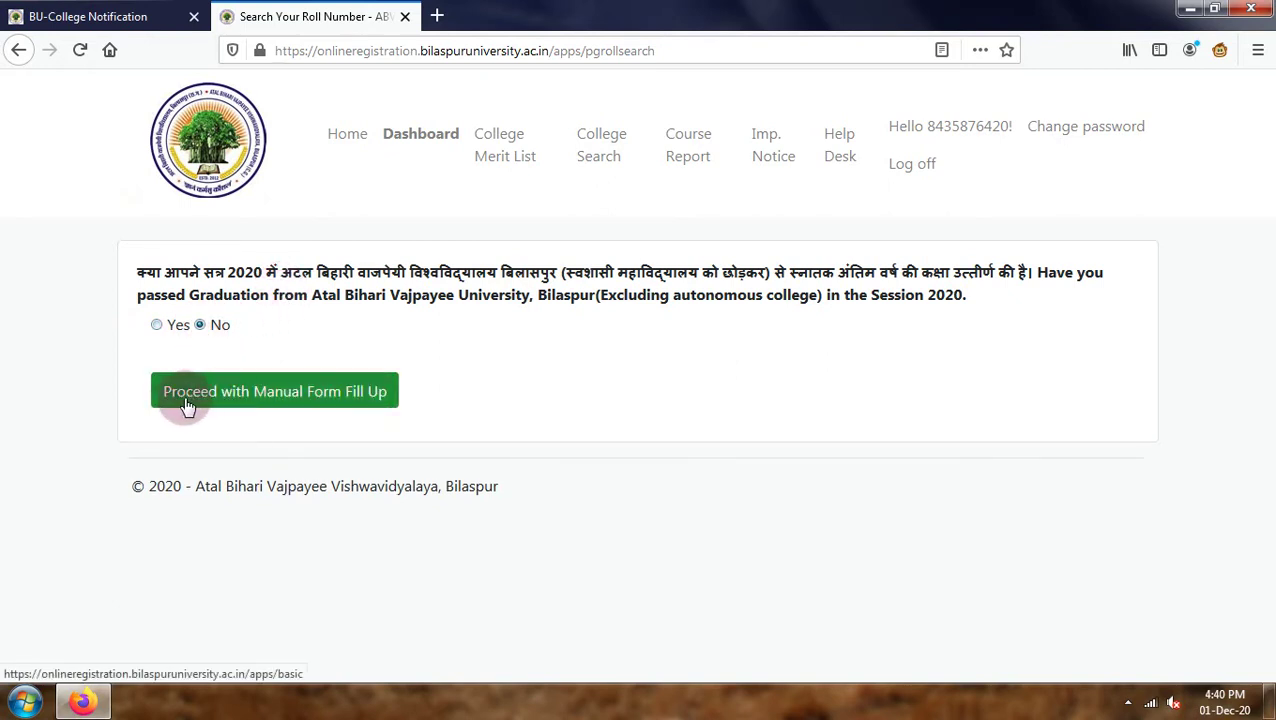
pyautogui.click(281, 400)
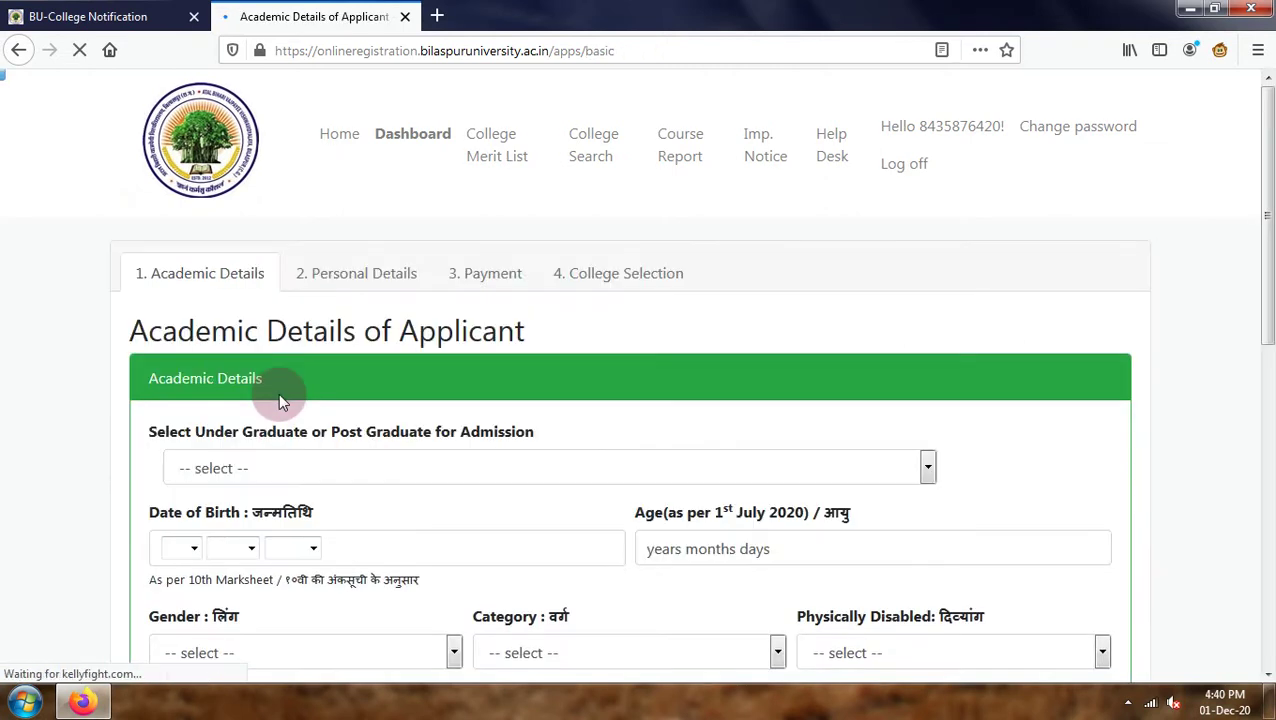
pyautogui.scroll(-2, 278, 393)
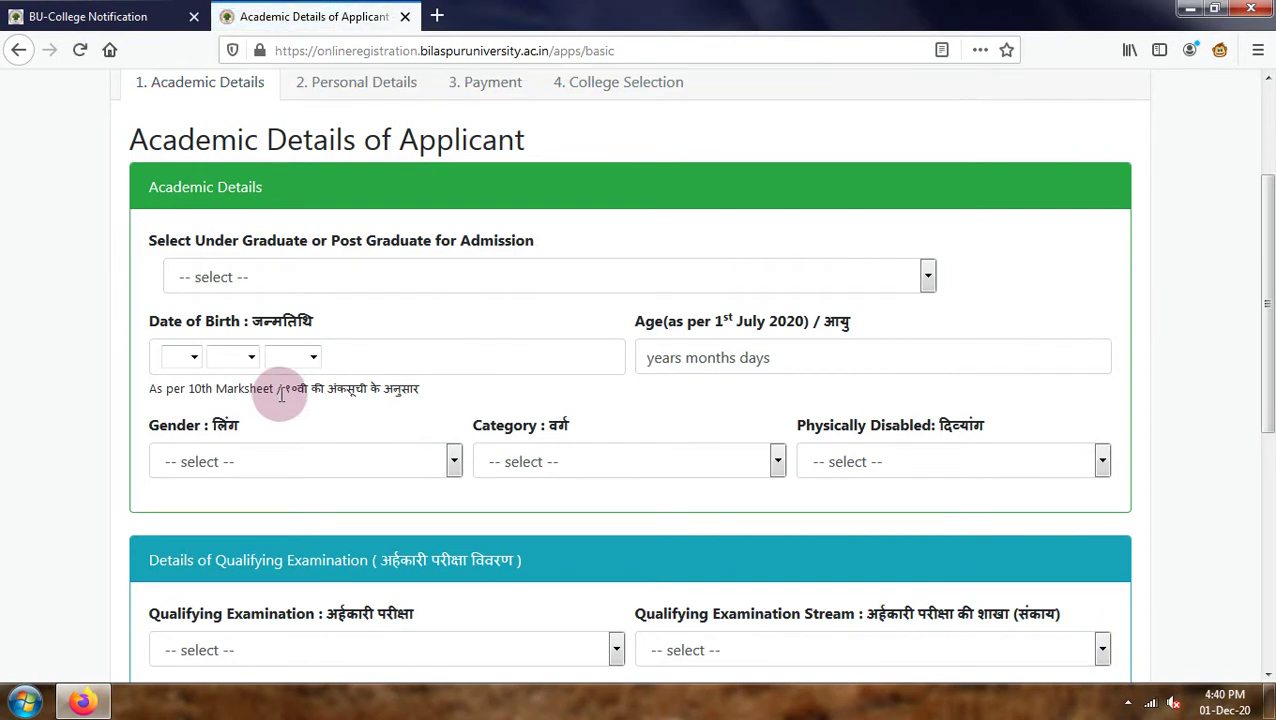
pyautogui.click(306, 289)
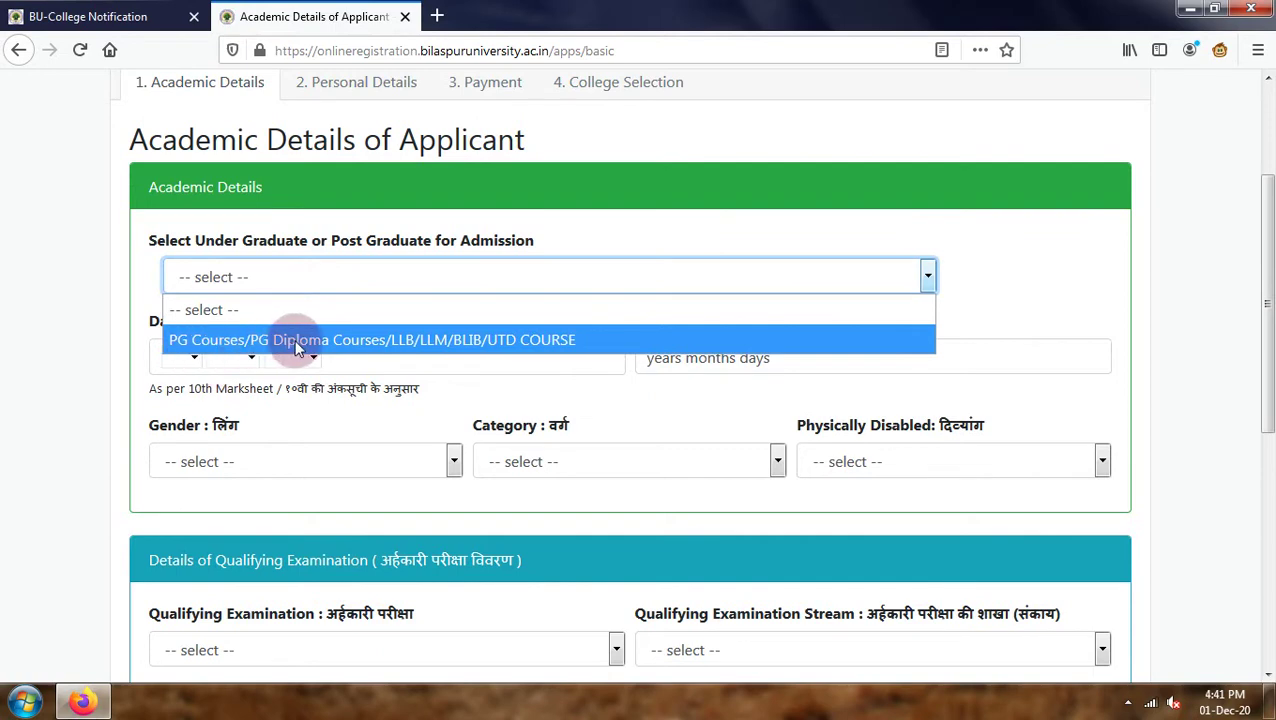
pyautogui.click(376, 339)
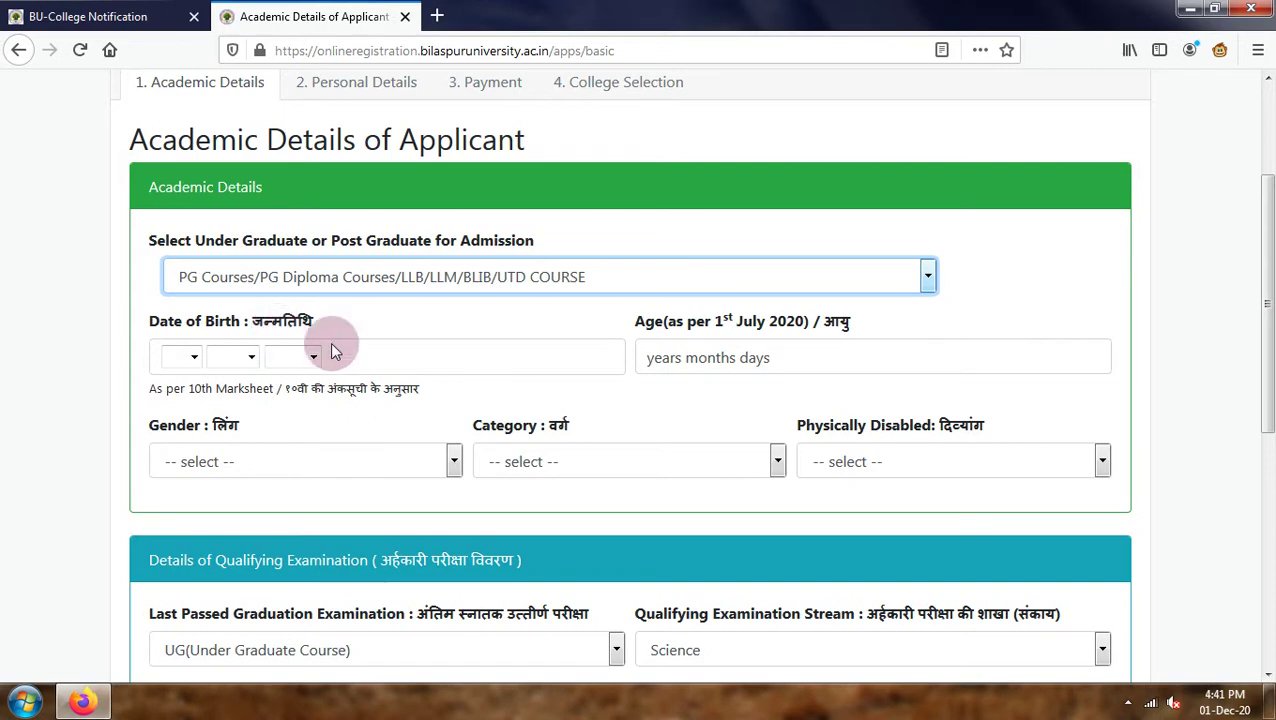
pyautogui.click(181, 358)
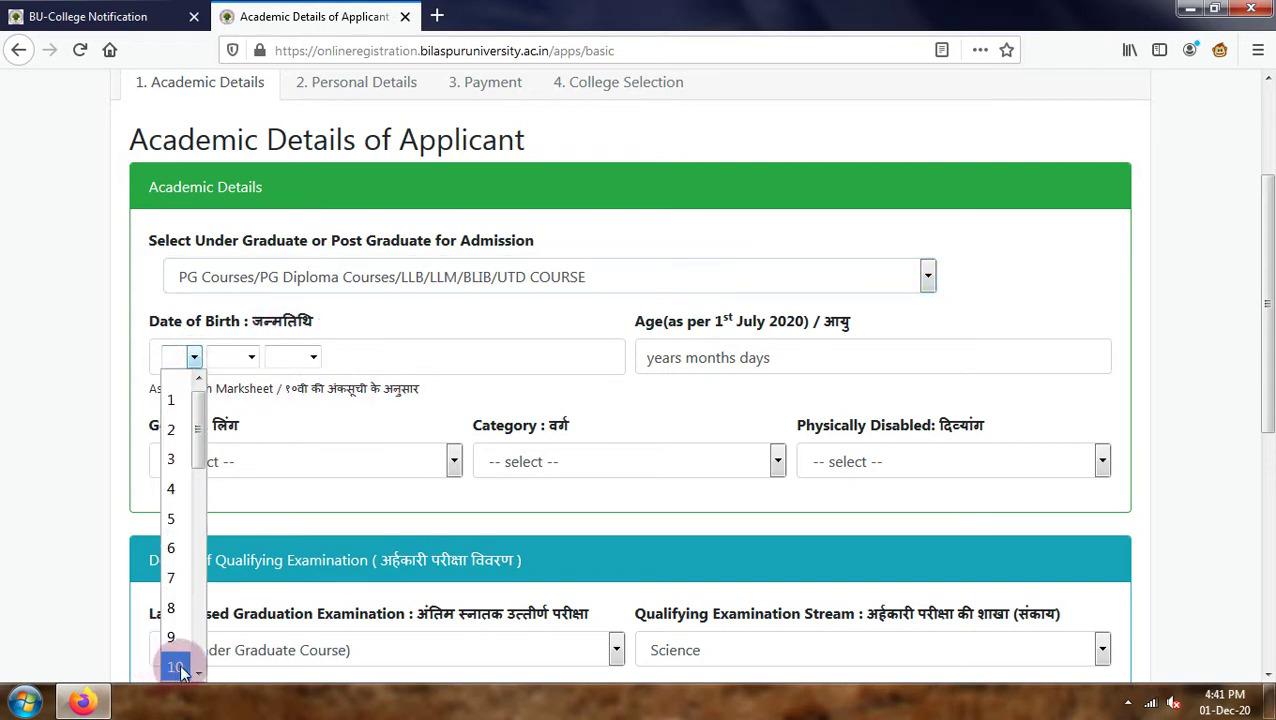
pyautogui.click(180, 662)
pyautogui.click(251, 358)
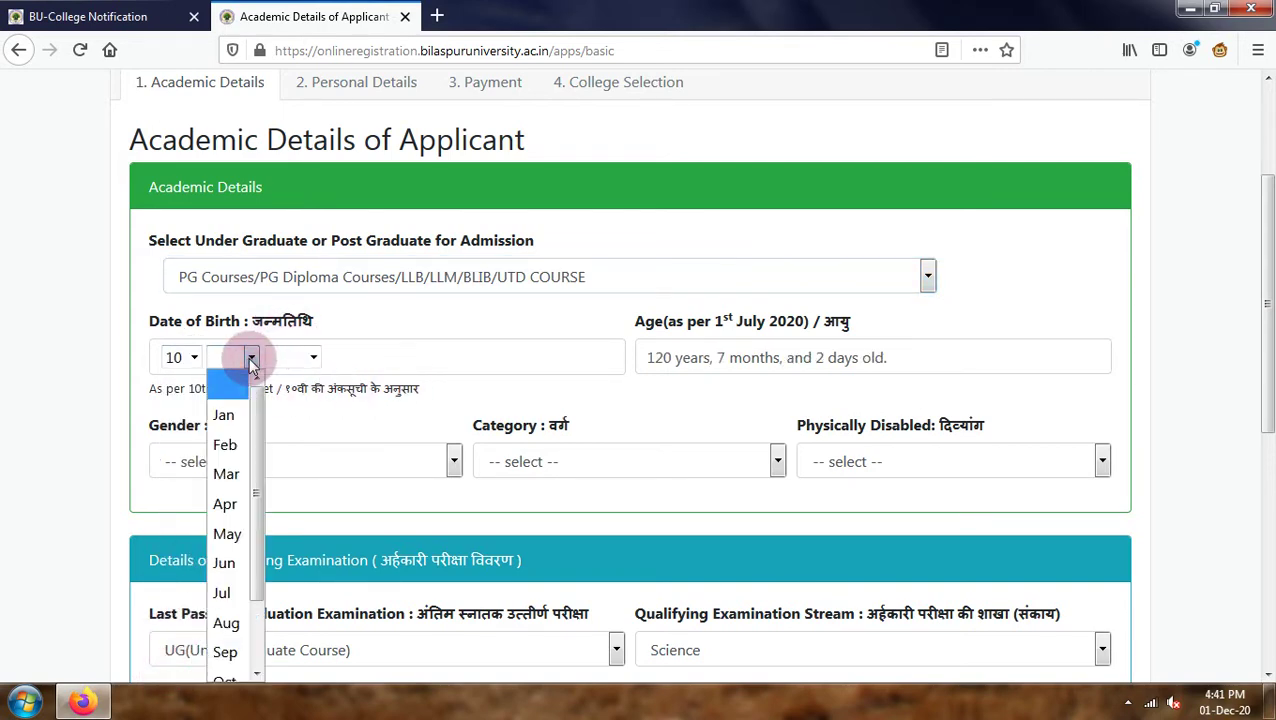
pyautogui.click(224, 563)
pyautogui.click(314, 357)
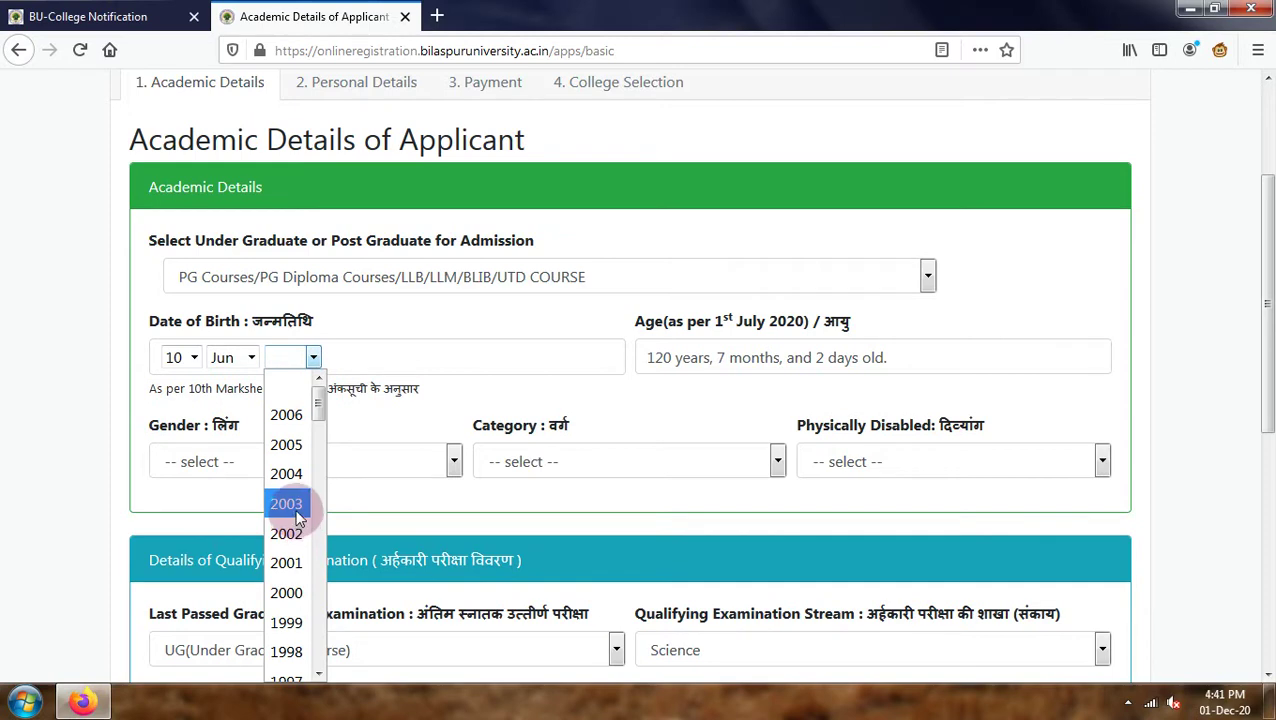
pyautogui.scroll(-2, 297, 510)
pyautogui.scroll(-2, 297, 507)
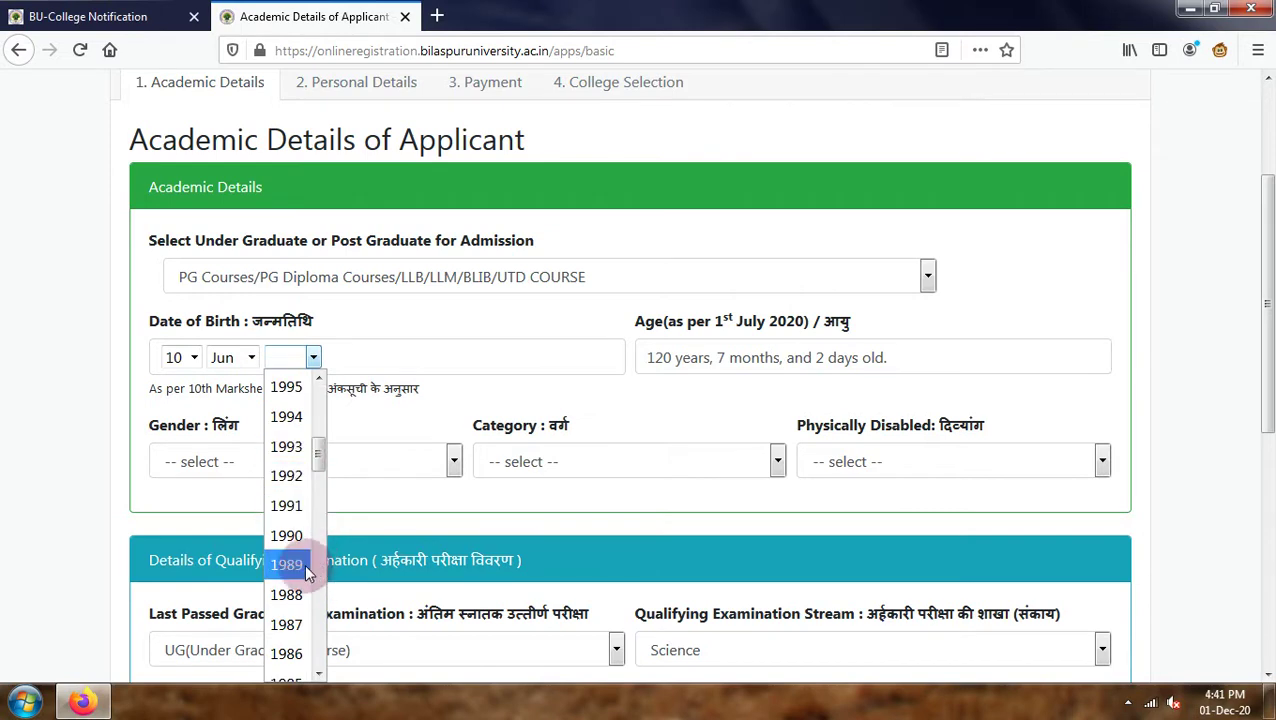
pyautogui.scroll(2, 296, 525)
pyautogui.click(298, 442)
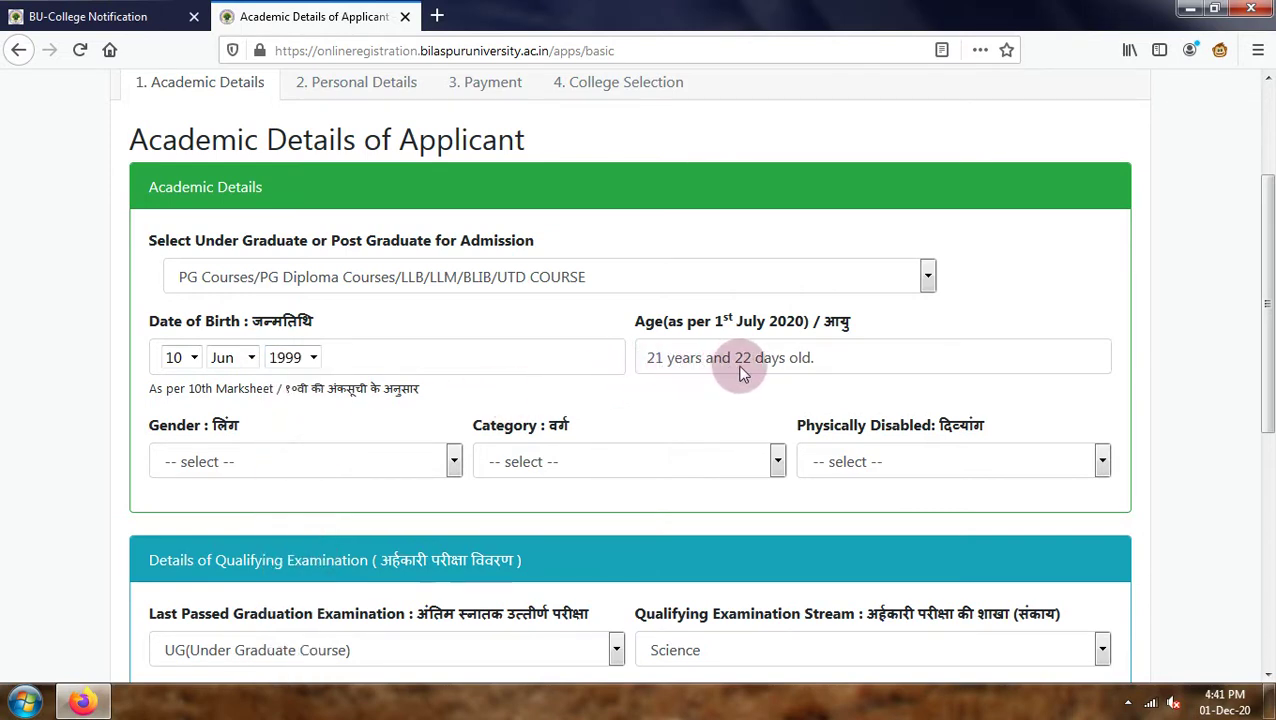
# Set gender Male, category OBC Non Creamy Layer, and physically disabled No.
pyautogui.click(249, 461)
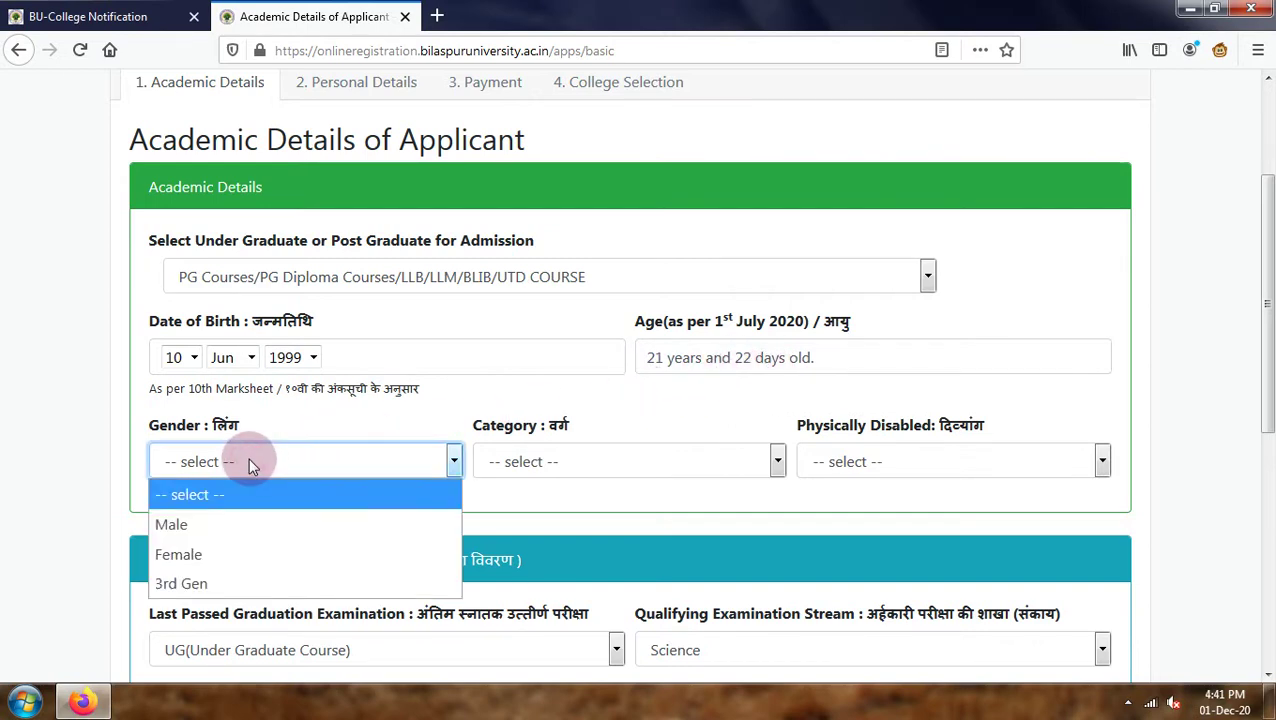
pyautogui.click(218, 521)
pyautogui.click(585, 461)
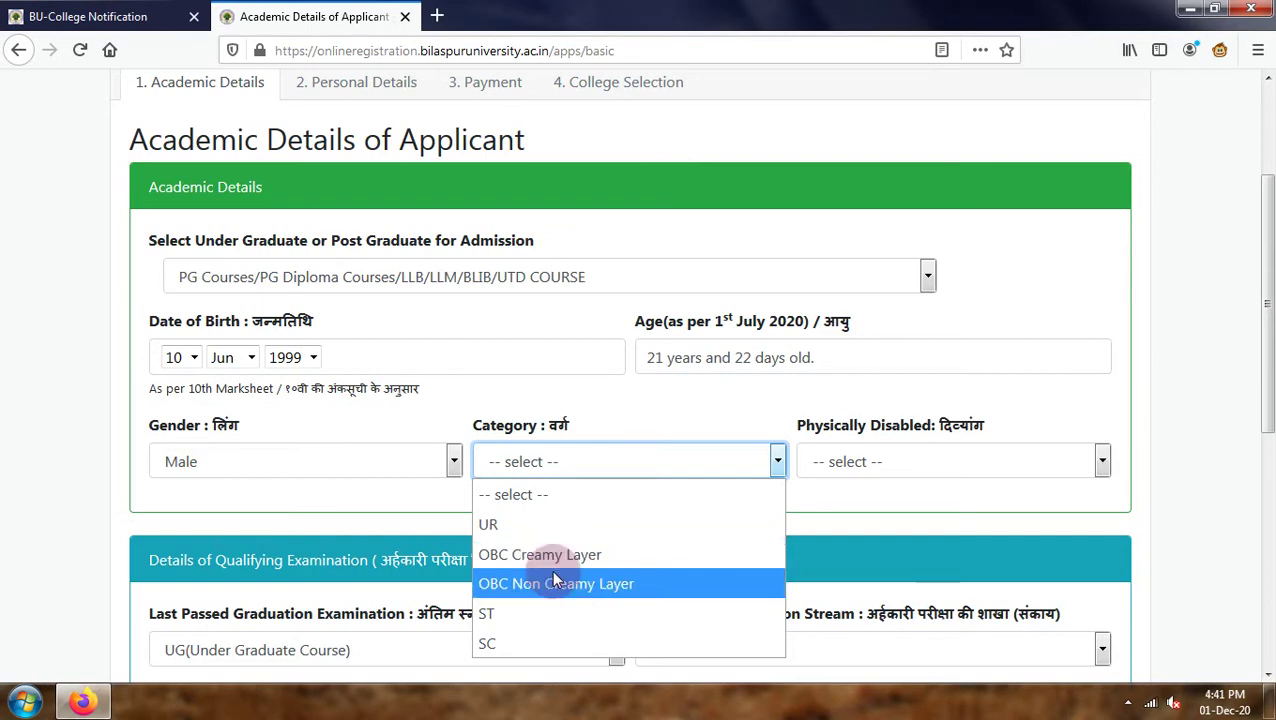
pyautogui.click(549, 585)
pyautogui.click(911, 455)
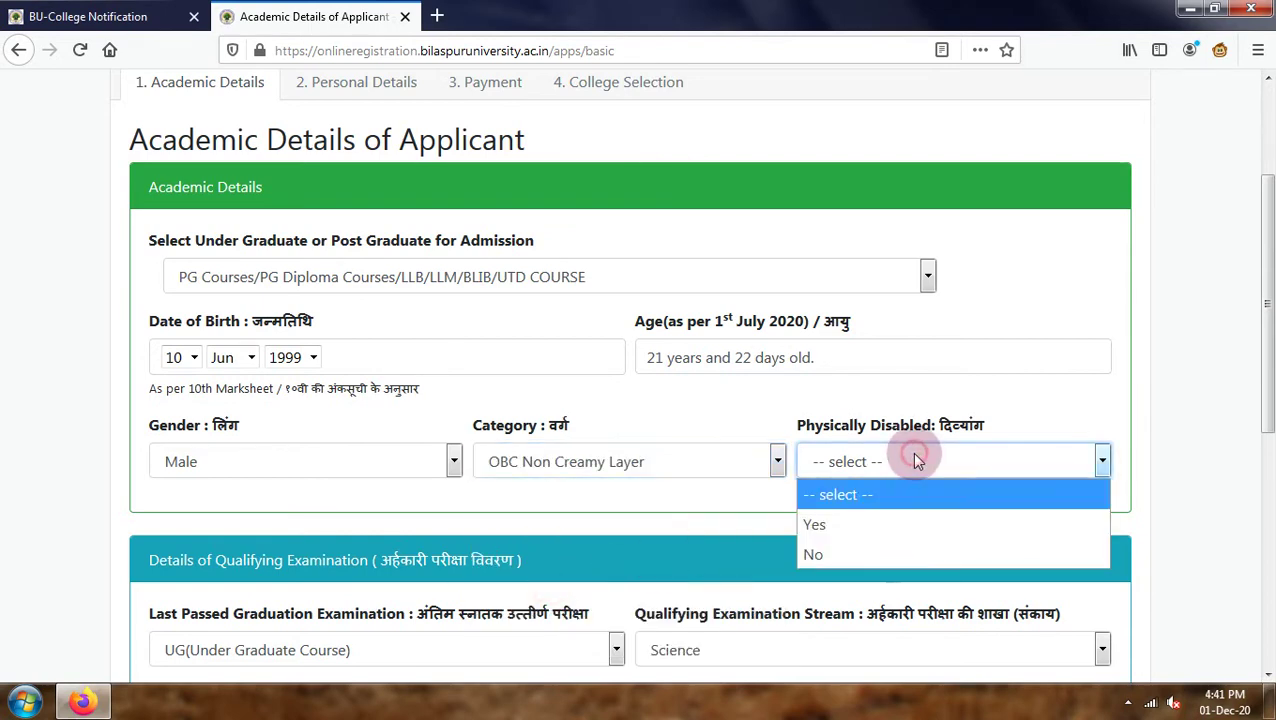
pyautogui.click(868, 550)
pyautogui.scroll(-3, 305, 567)
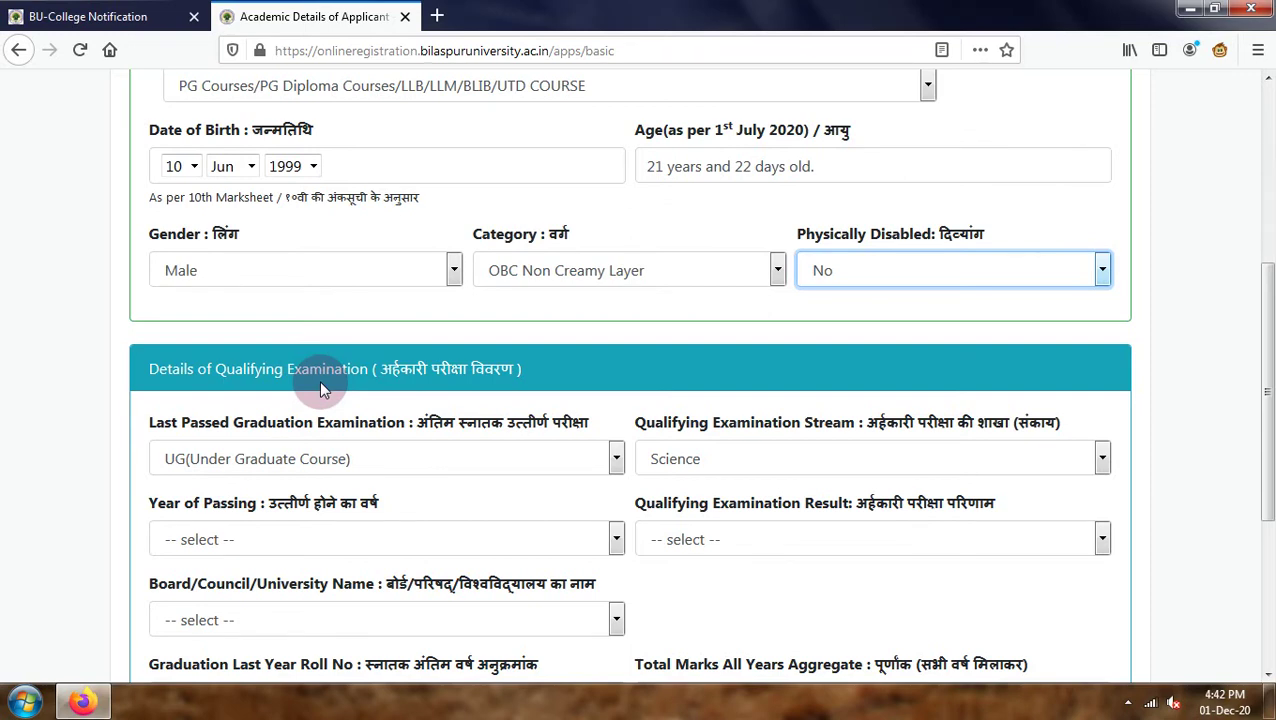
# Set the qualifying exam stream to Arts, year of passing 2019, and result Pass.
pyautogui.click(716, 460)
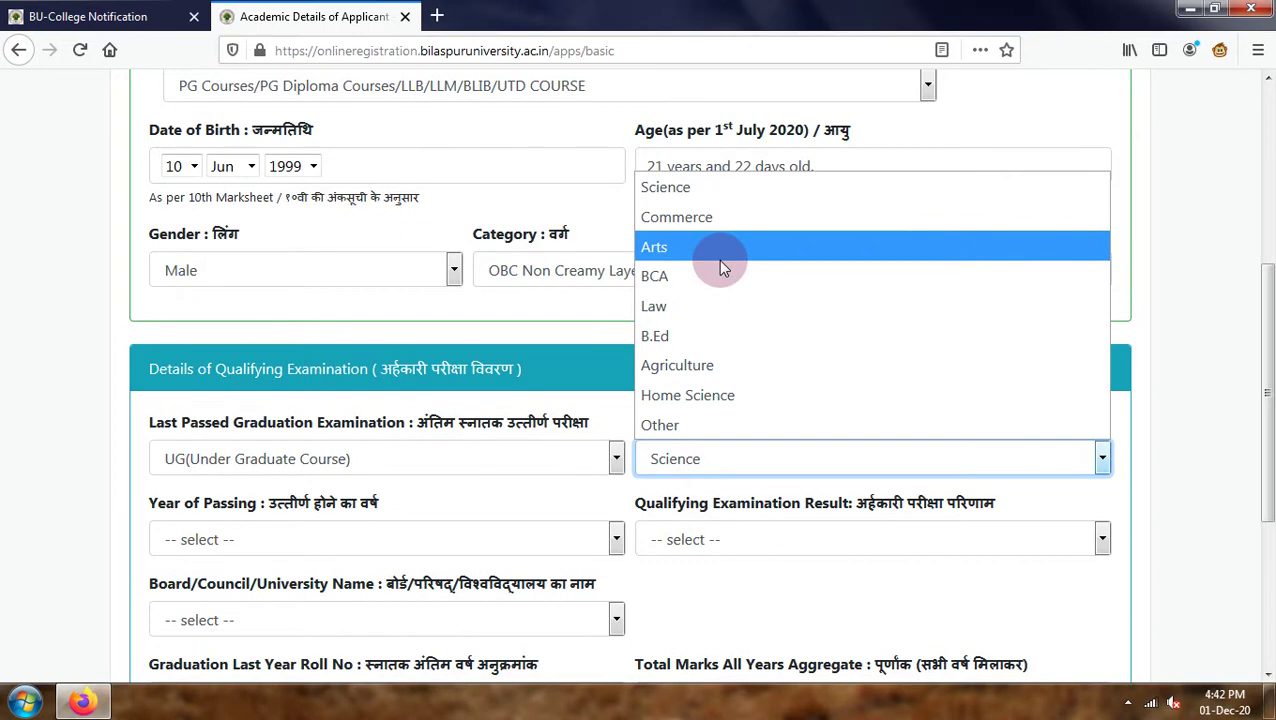
pyautogui.click(720, 258)
pyautogui.click(345, 544)
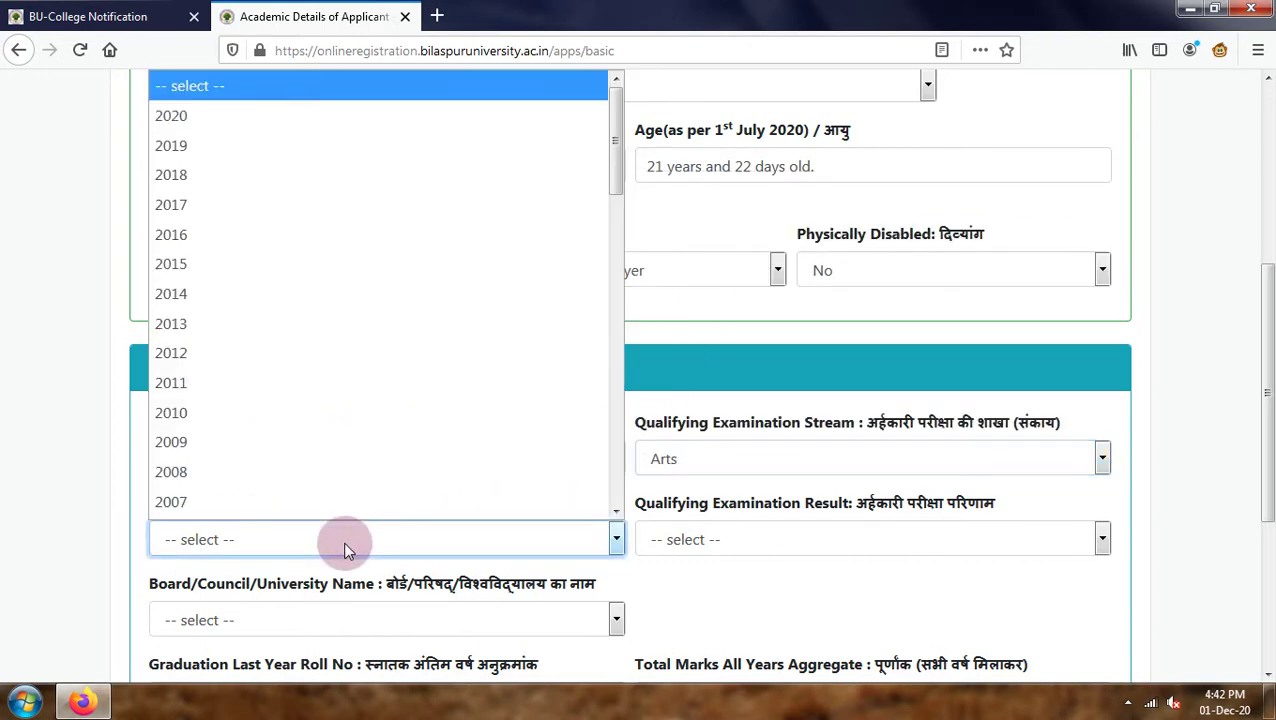
pyautogui.click(305, 147)
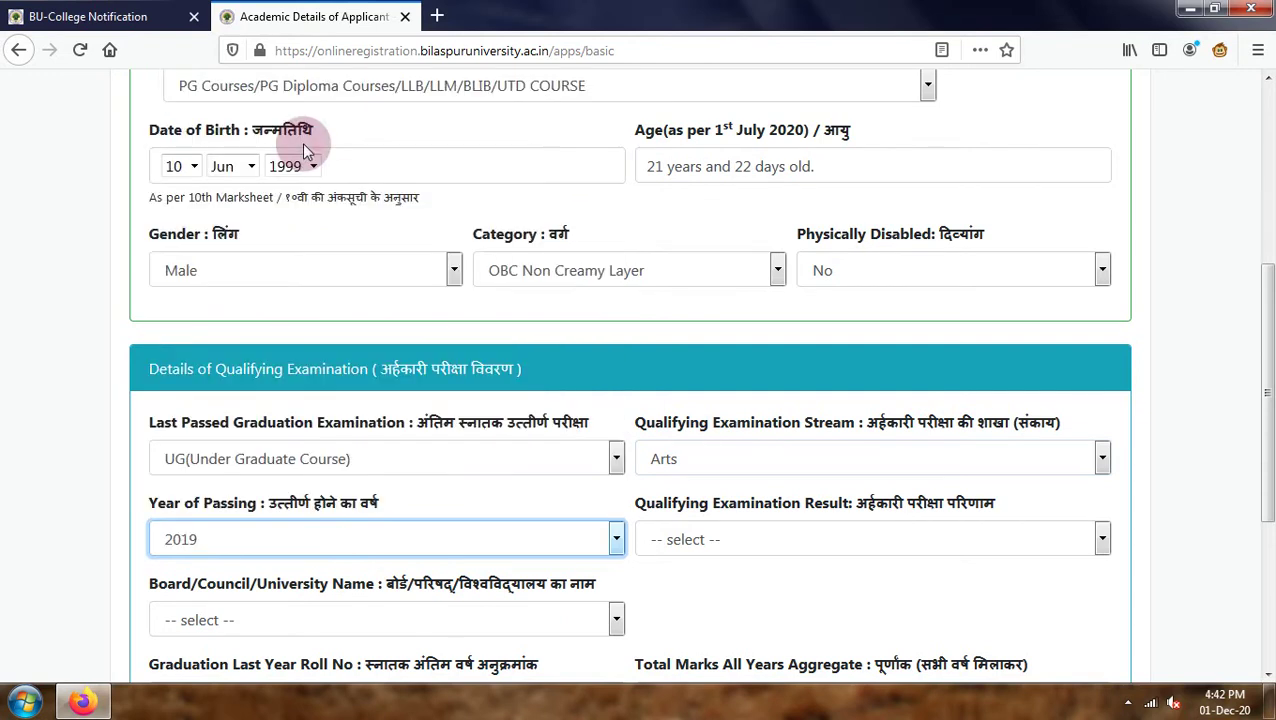
pyautogui.click(668, 540)
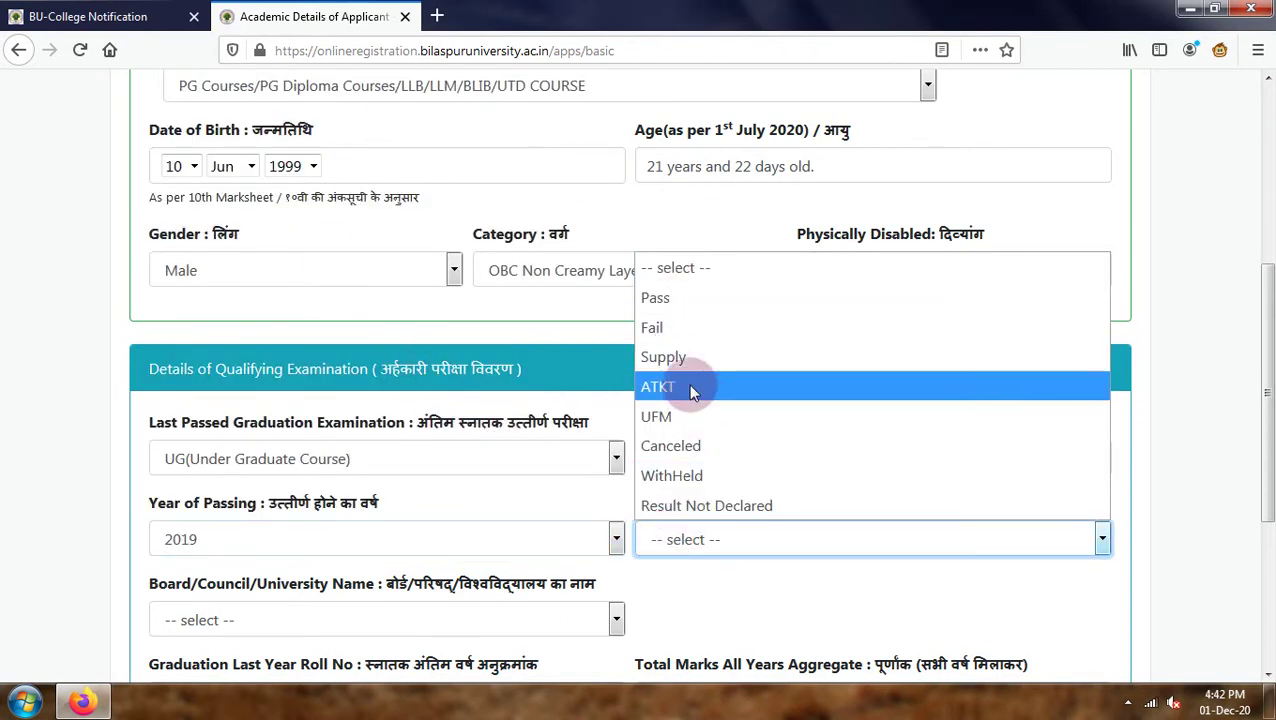
pyautogui.click(683, 301)
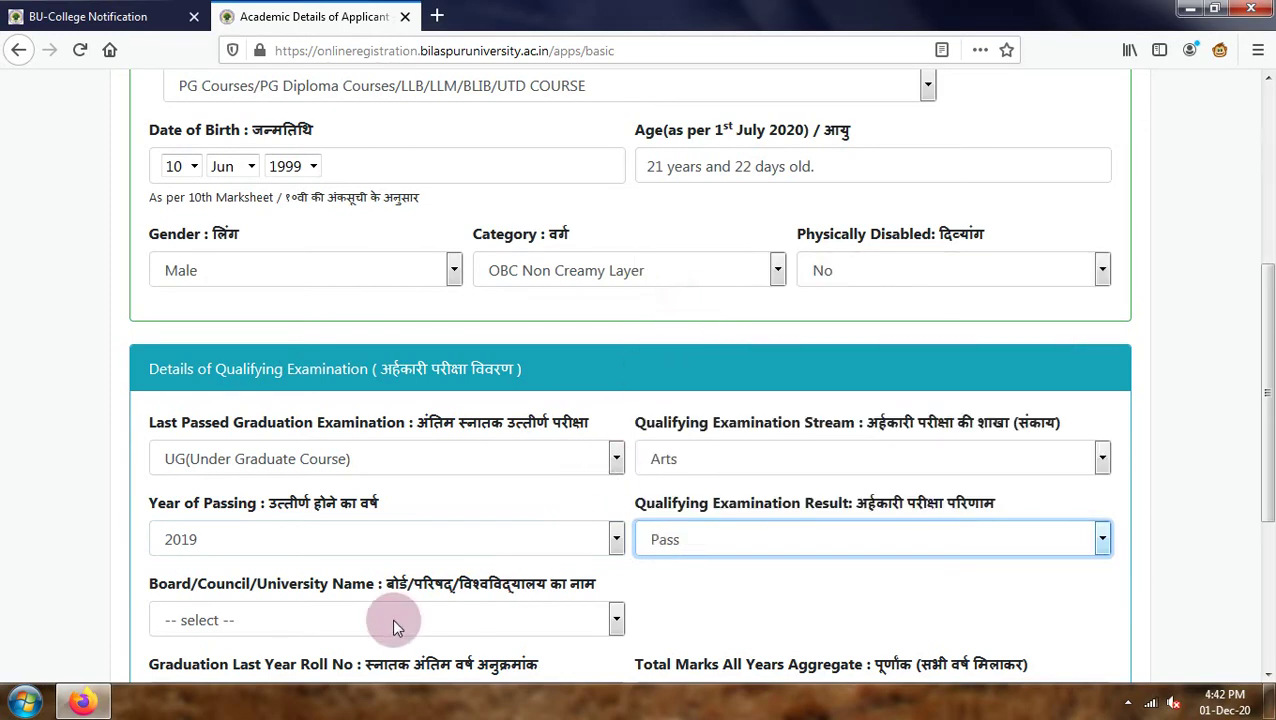
# Browse the Board/Council/University Name list for the qualifying examination.
pyautogui.scroll(-3, 380, 560)
pyautogui.click(367, 435)
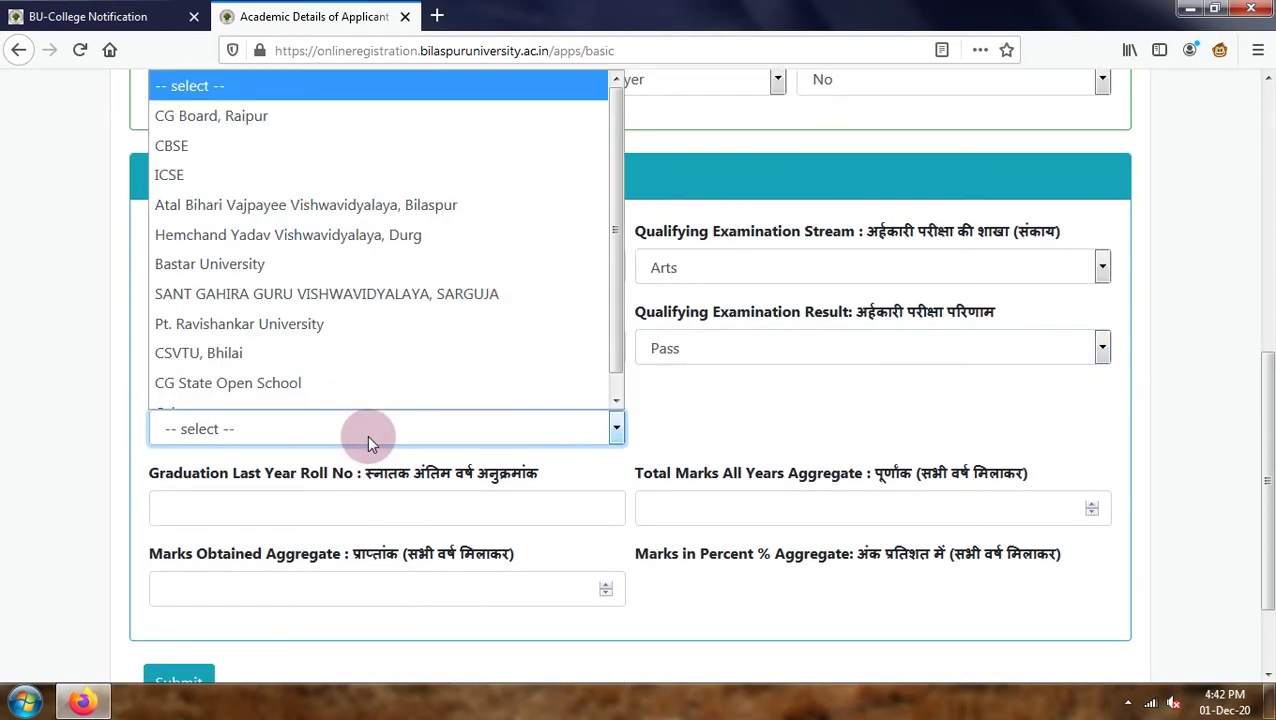
pyautogui.scroll(-1, 375, 390)
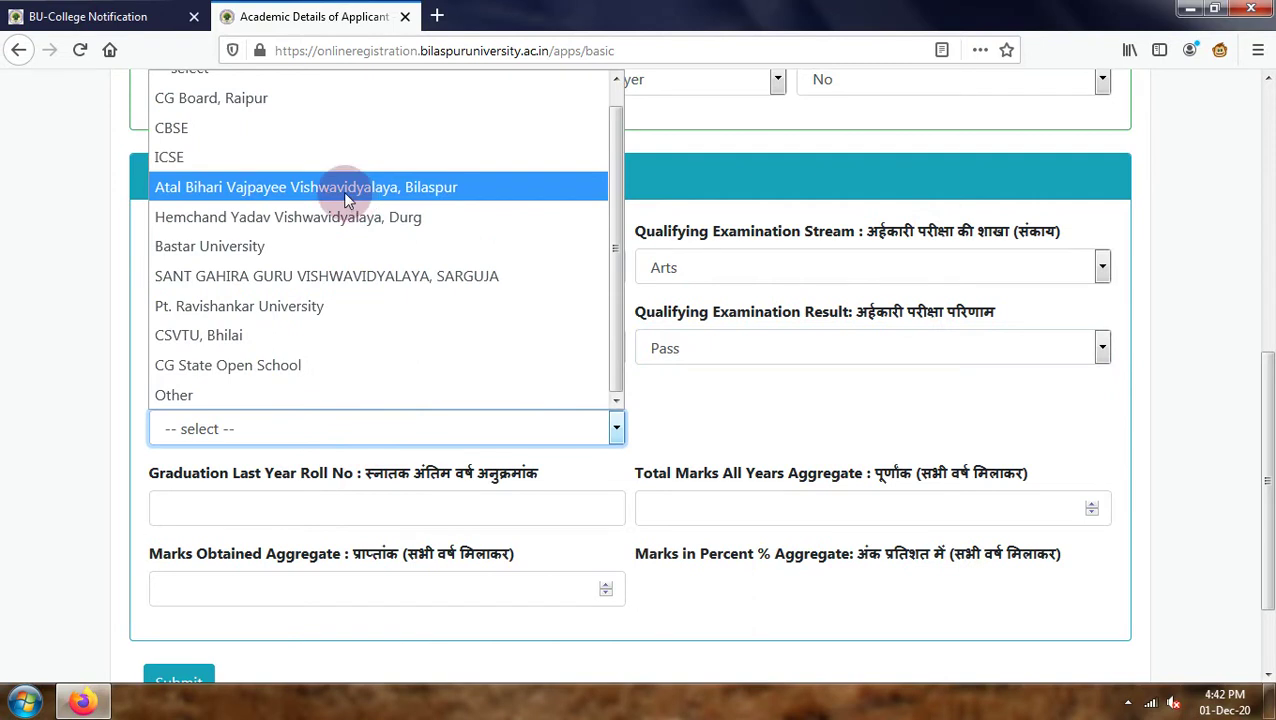
pyautogui.scroll(1, 300, 175)
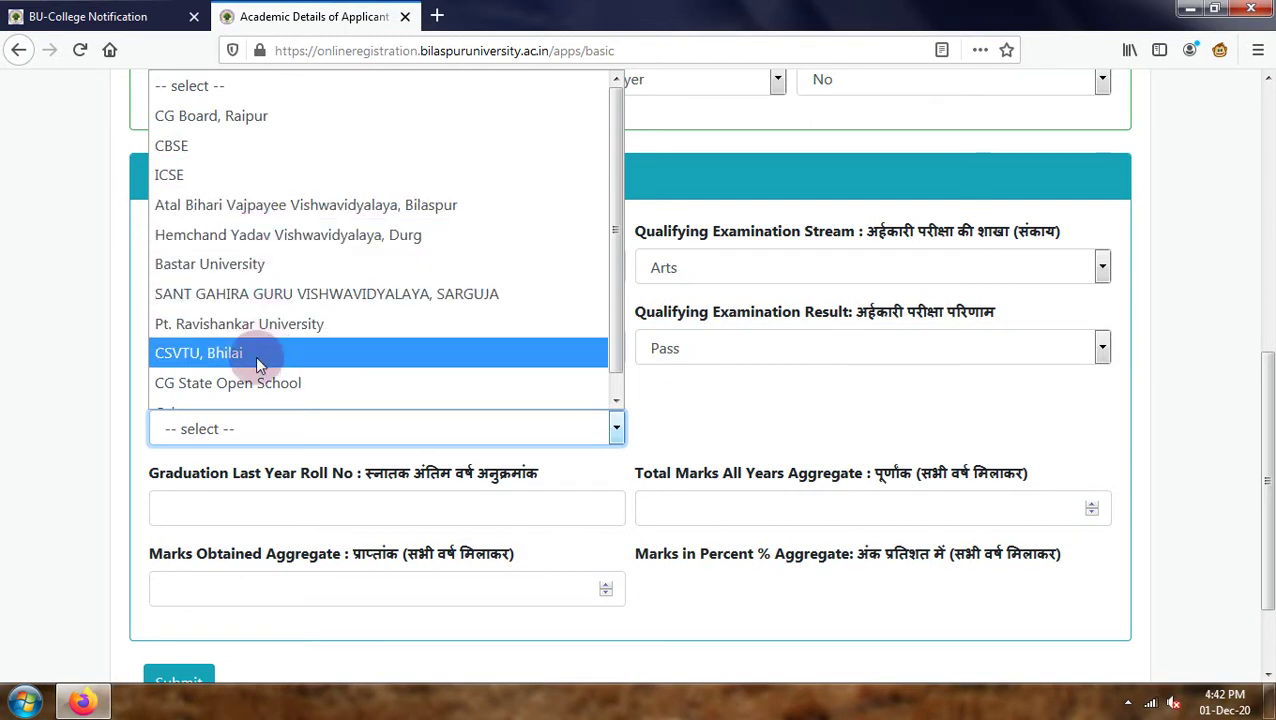
pyautogui.scroll(-1, 257, 364)
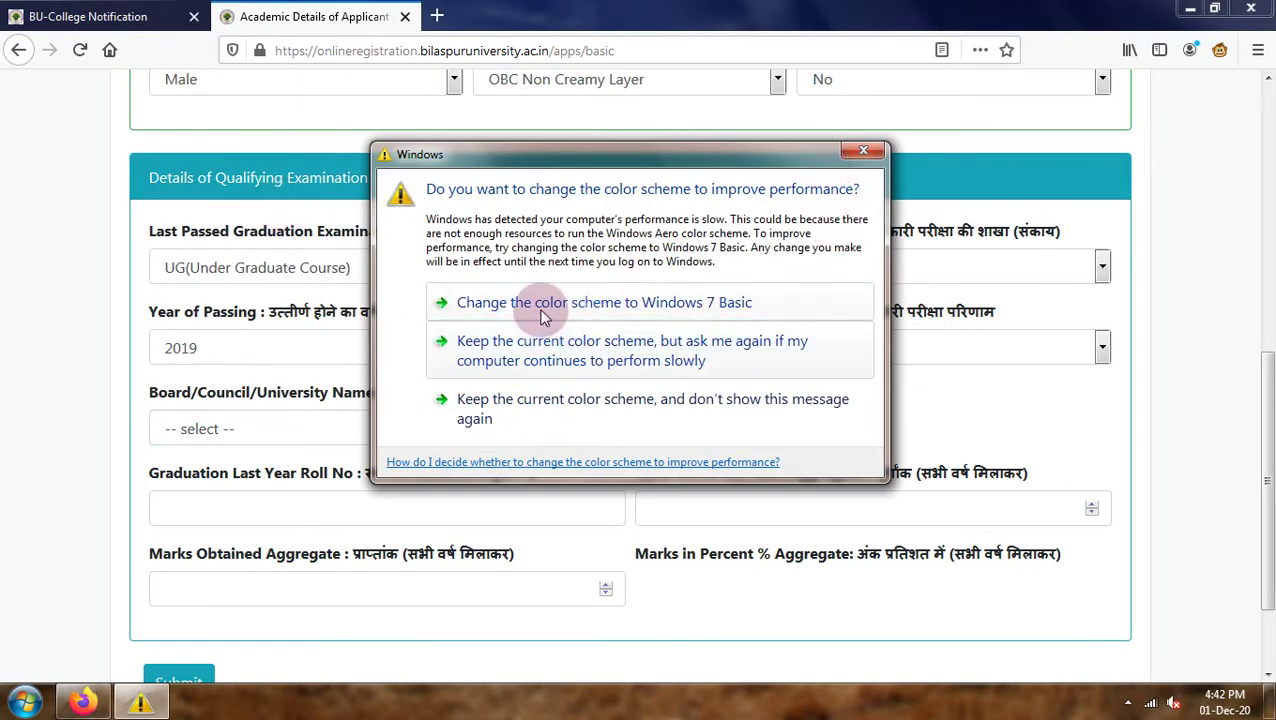
# Dismiss the Windows colour-scheme prompt and choose Atal Bihari Vajpayee Vishwavidyalaya, Bilaspur as the university.
pyautogui.click(543, 316)
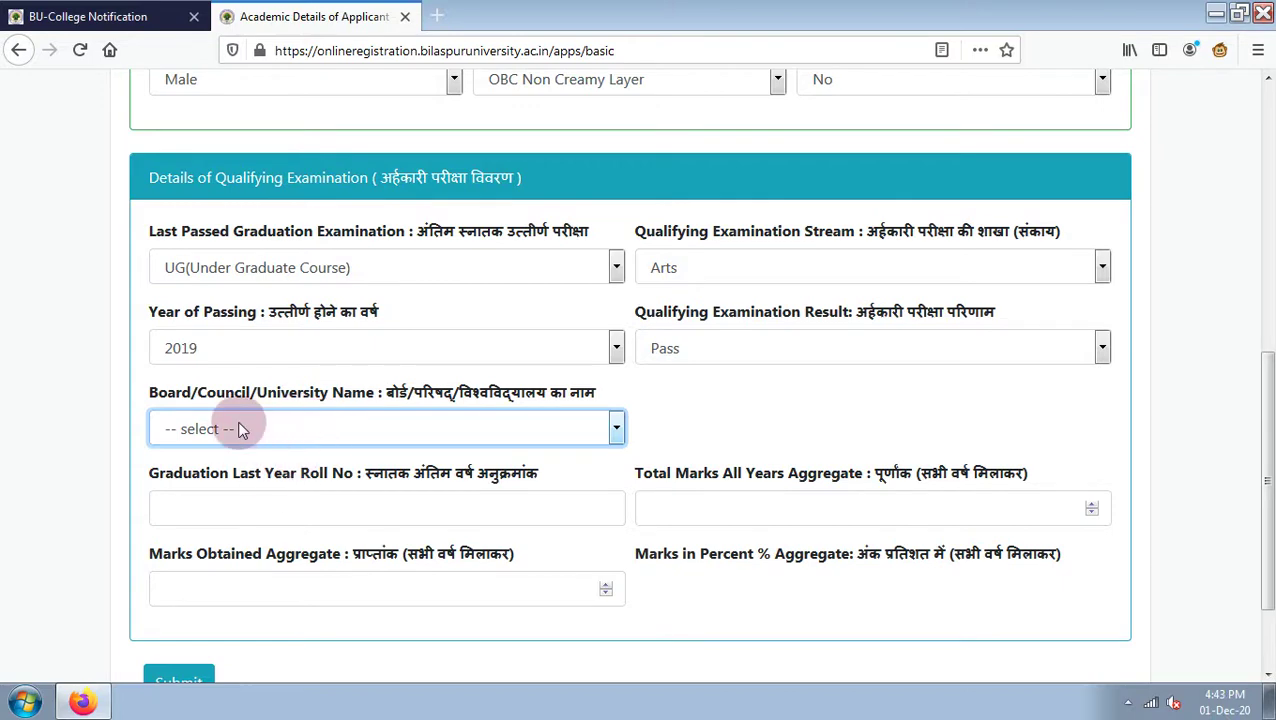
pyautogui.click(242, 430)
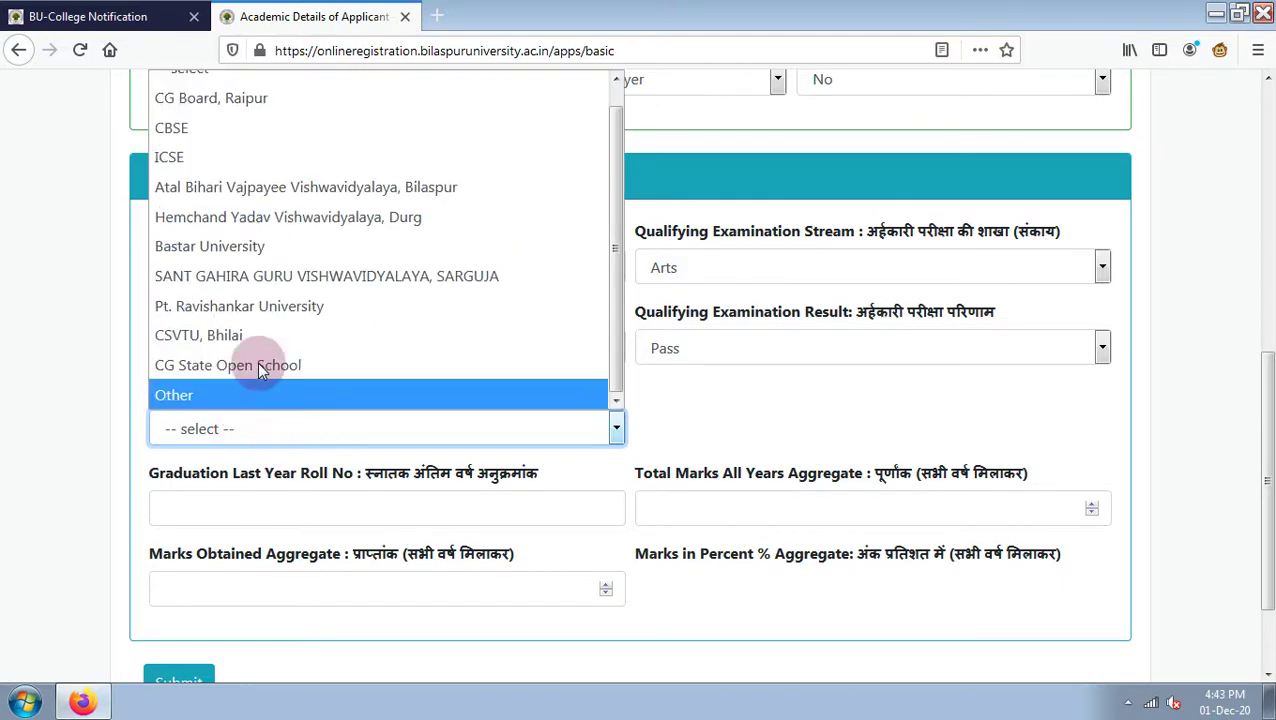
pyautogui.click(275, 195)
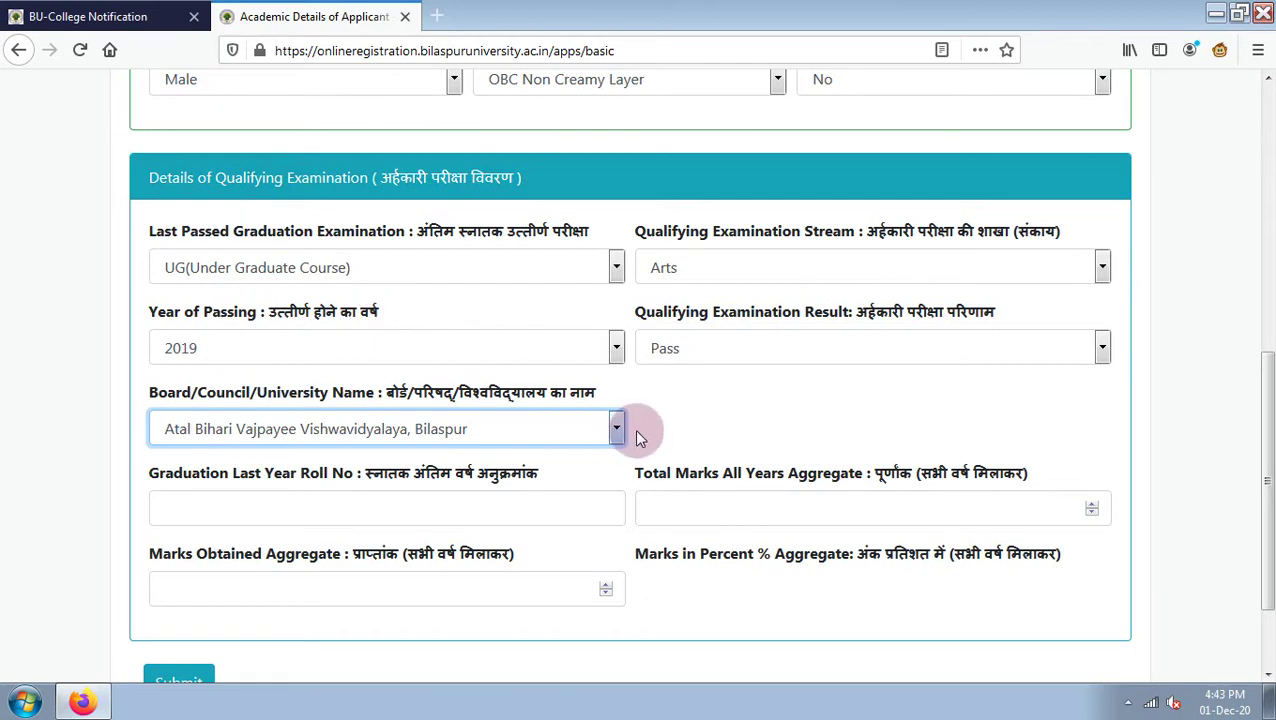
pyautogui.scroll(-2, 638, 430)
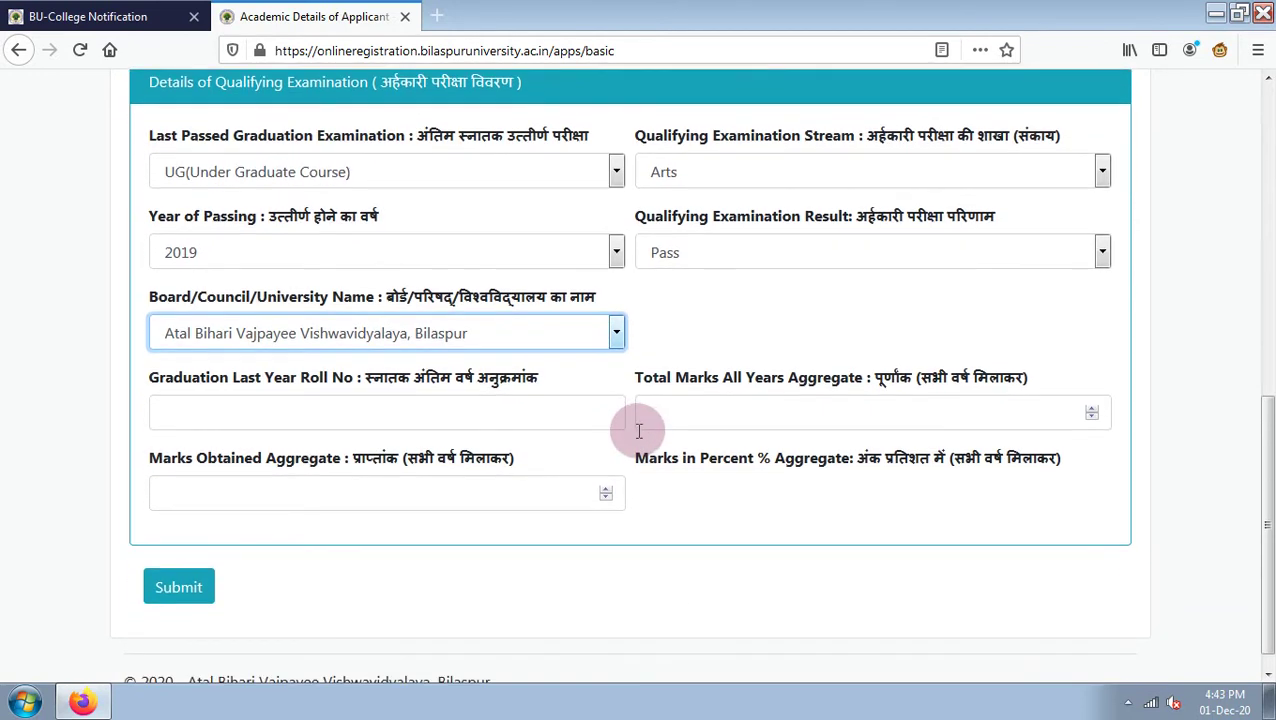
# Enter the graduation roll number, total marks 1800 and marks obtained 904, then submit.
pyautogui.click(427, 404)
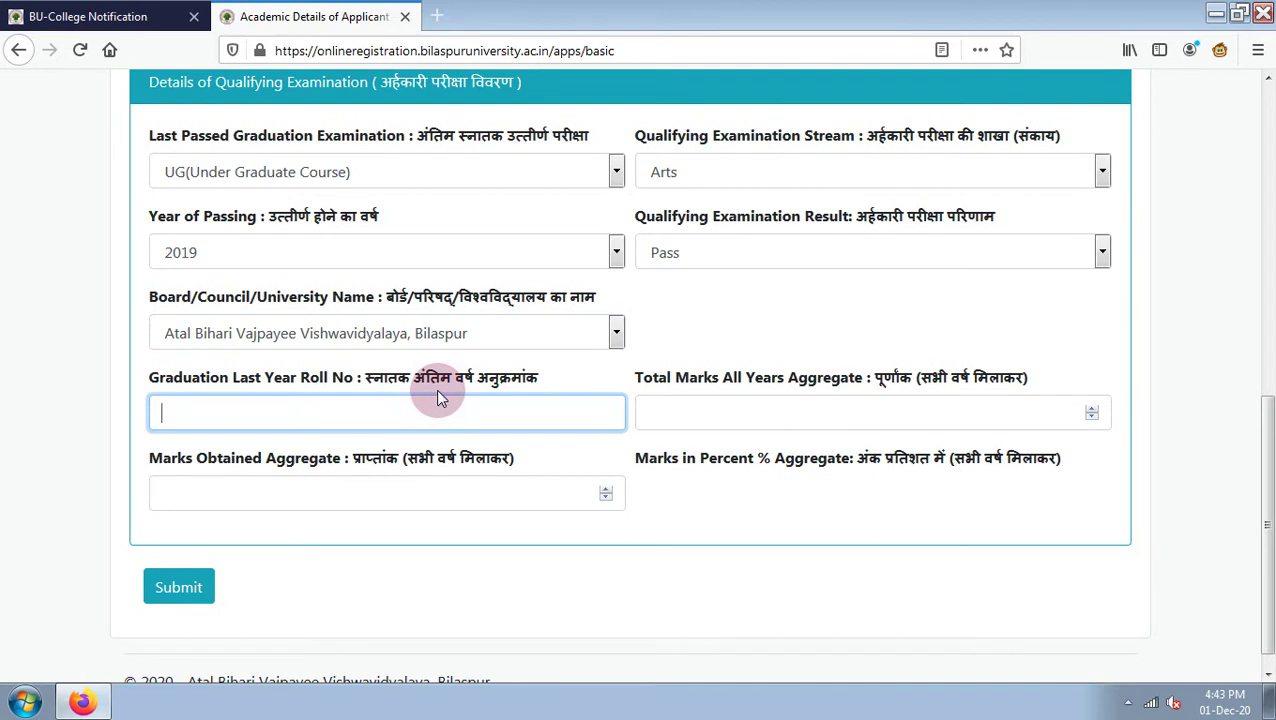
pyautogui.click(662, 408)
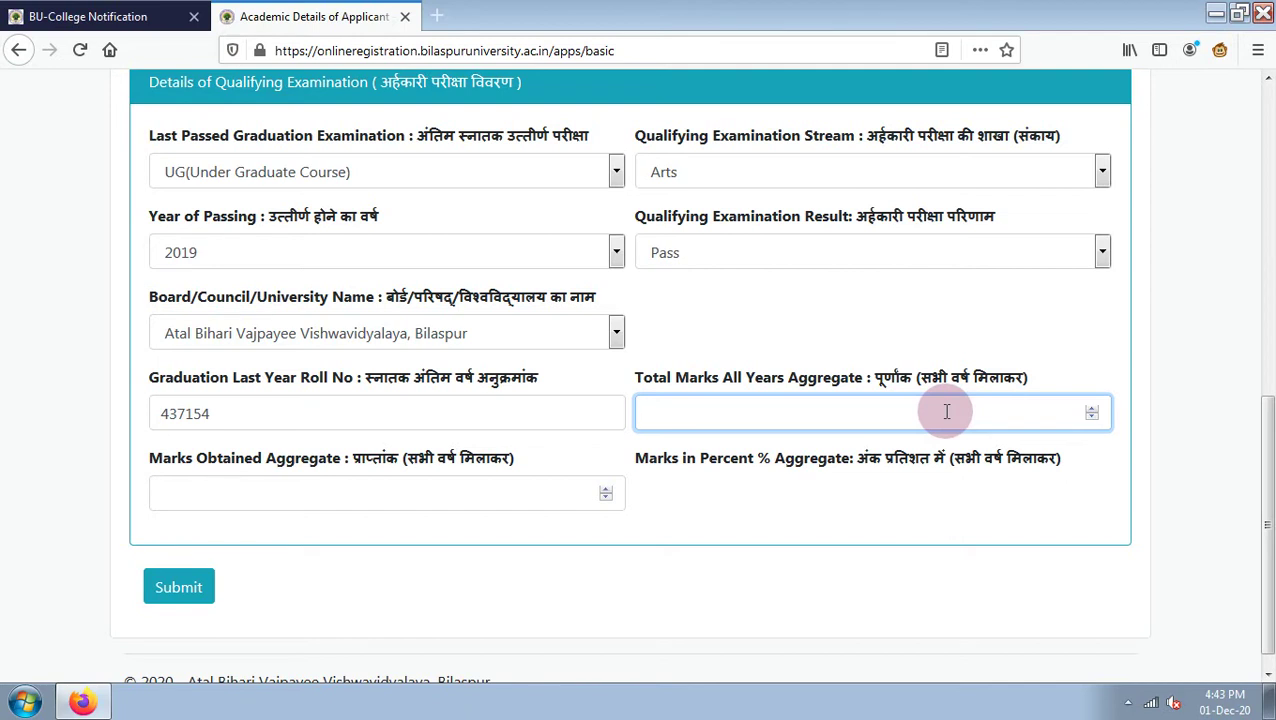
pyautogui.write('1800')
pyautogui.click(412, 503)
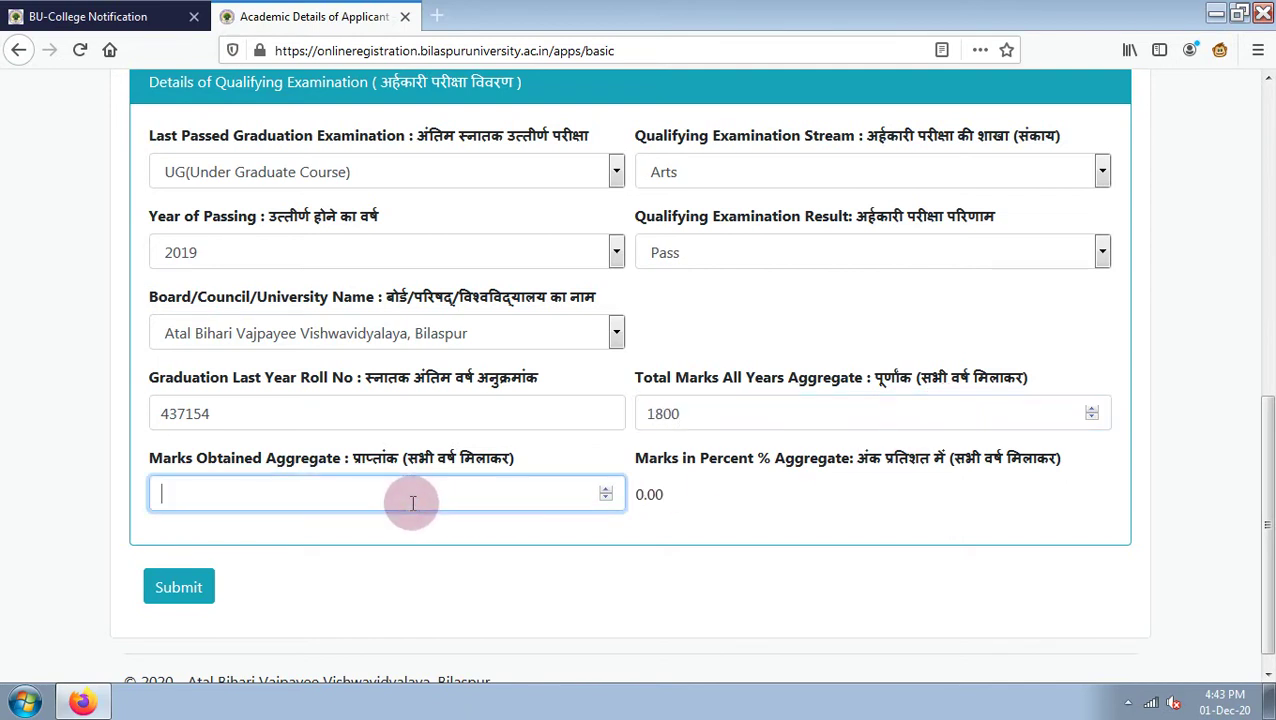
pyautogui.write('904')
pyautogui.click(178, 589)
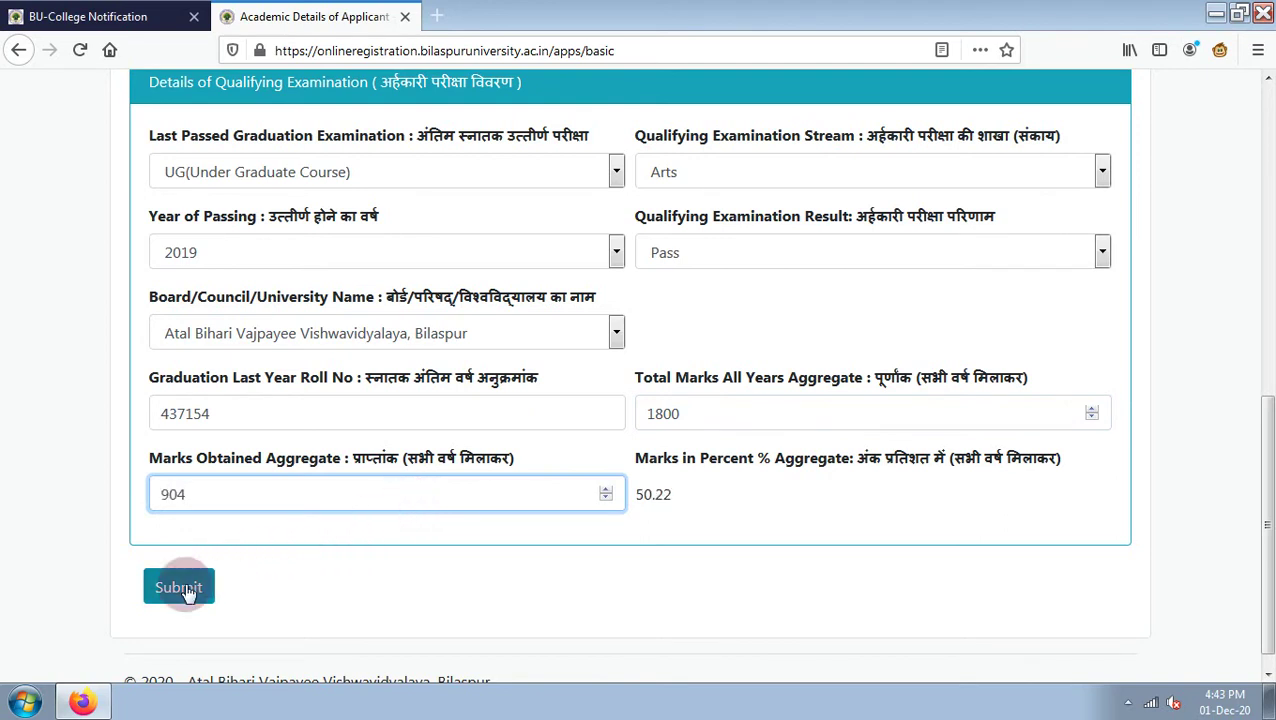
# Correct Marks Obtained back to 904 (50.22%) and save the academic details.
pyautogui.scroll(10, 579, 530)
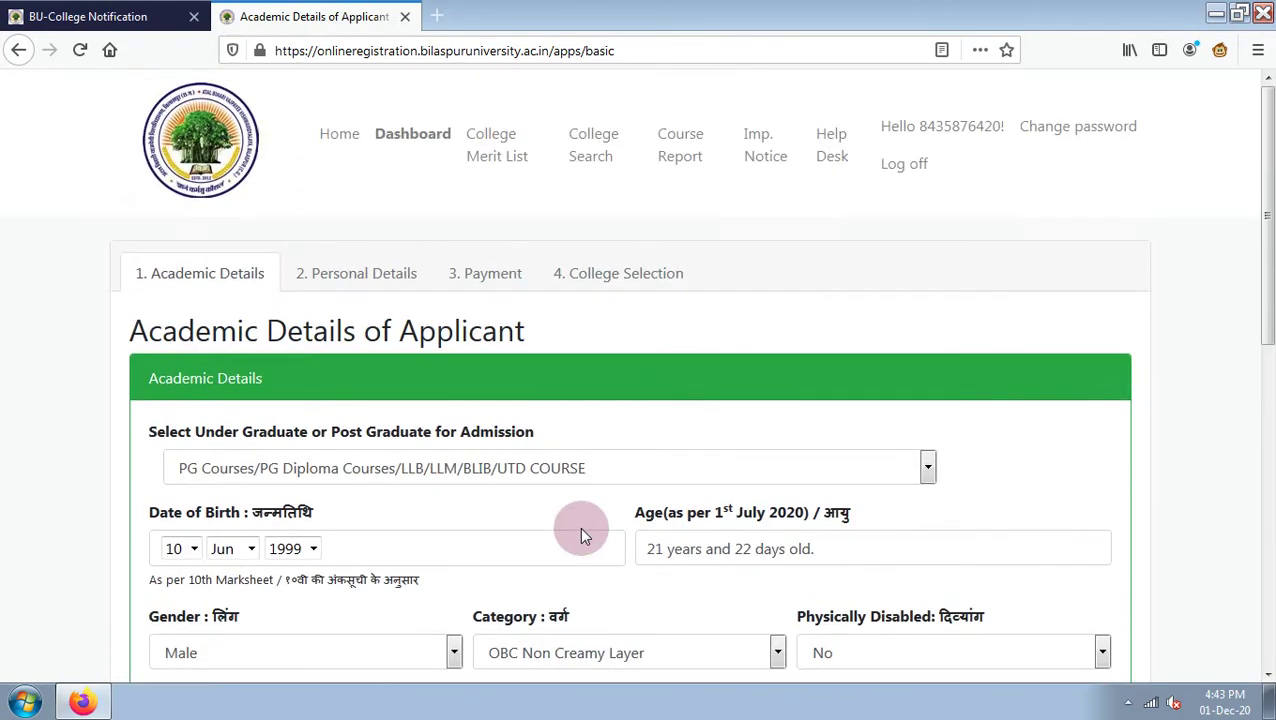
pyautogui.scroll(-10, 580, 530)
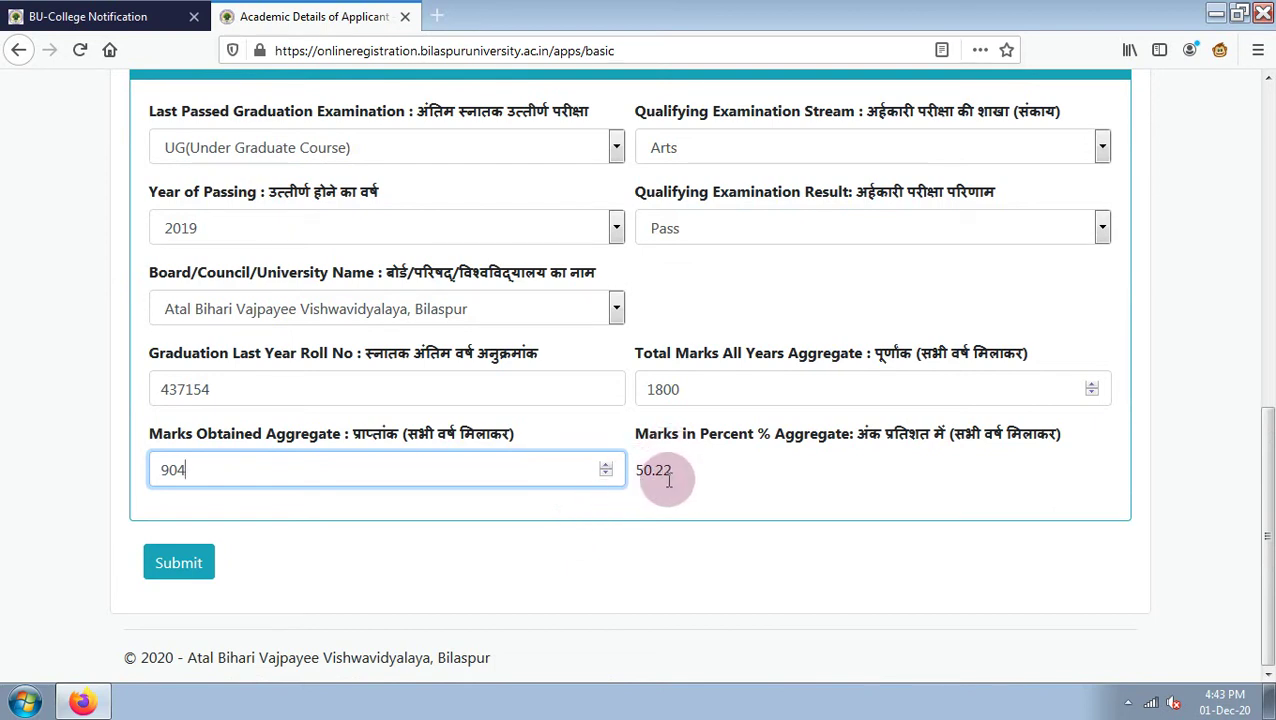
pyautogui.press('BackSpace')
pyautogui.press('BackSpace')
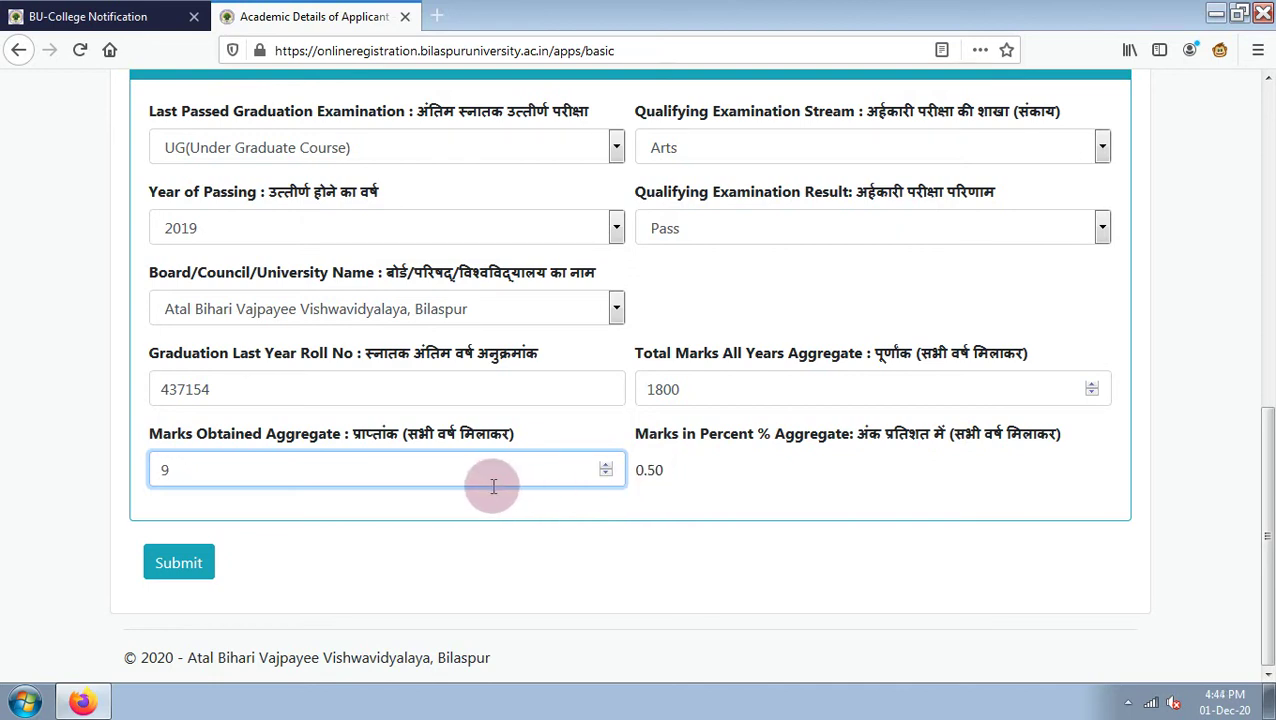
pyautogui.write('345')
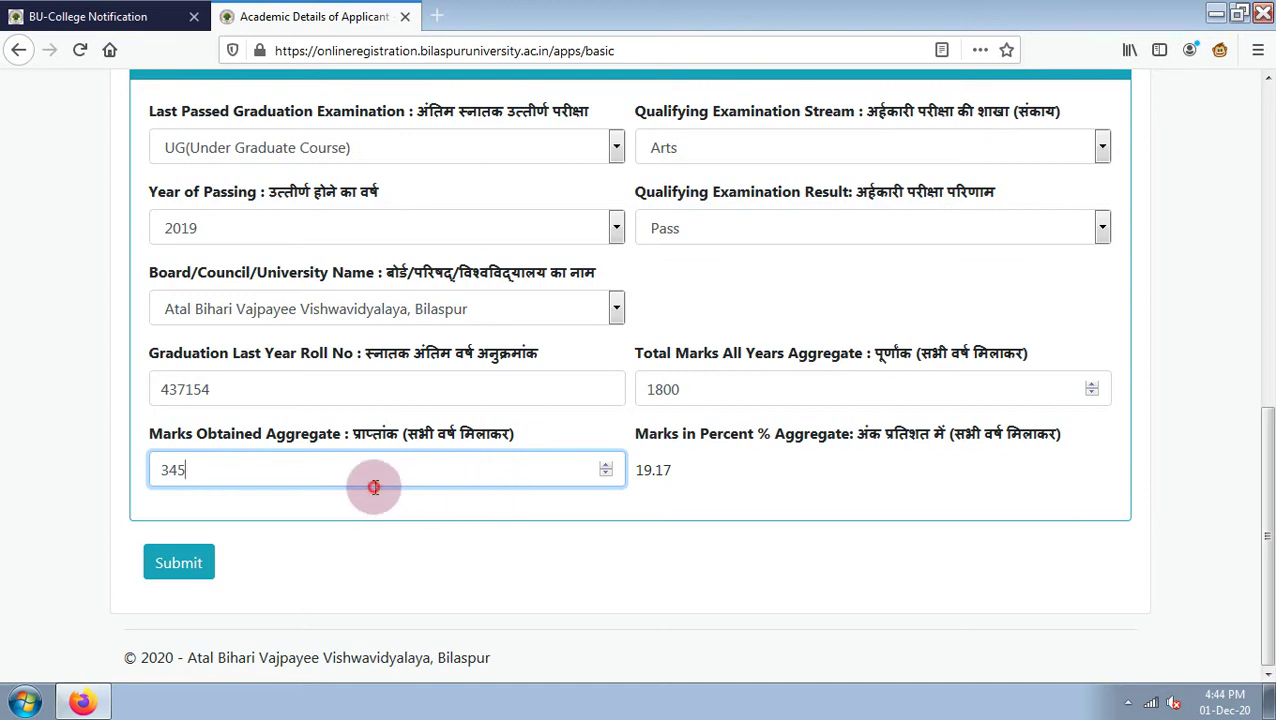
pyautogui.click(220, 472)
pyautogui.moveTo(220, 472); pyautogui.dragTo(137, 467)
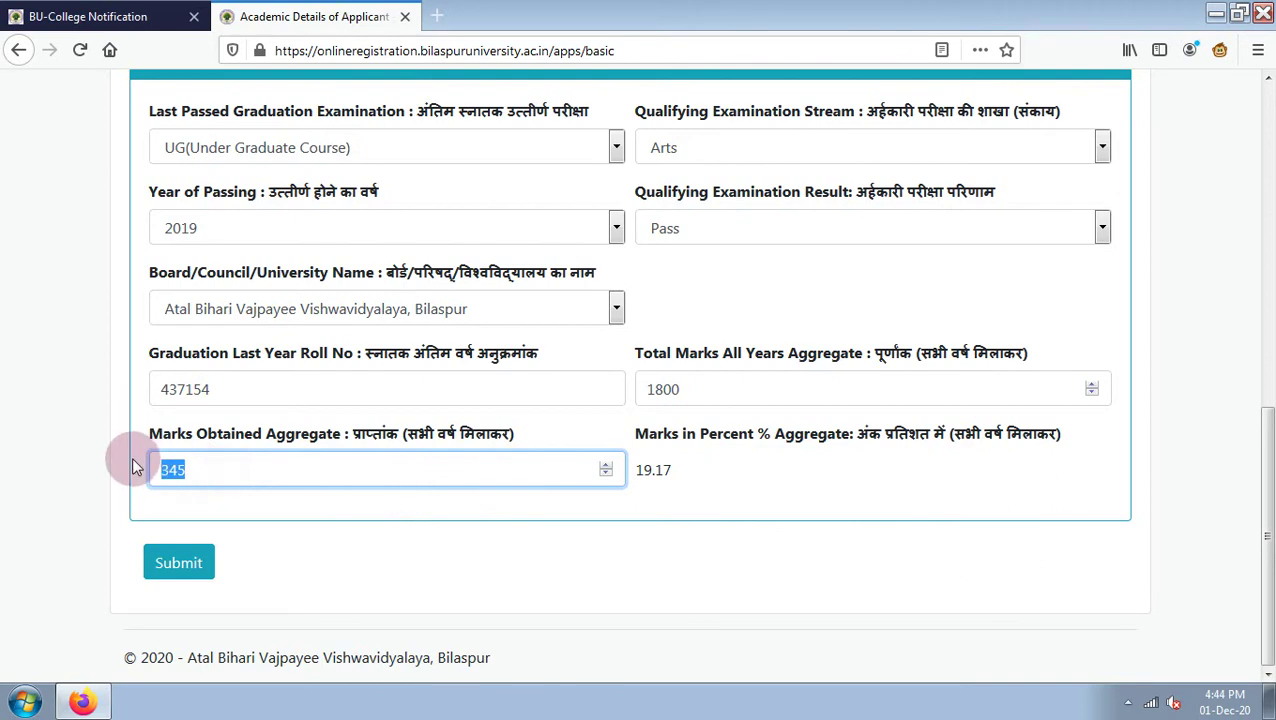
pyautogui.write('90')
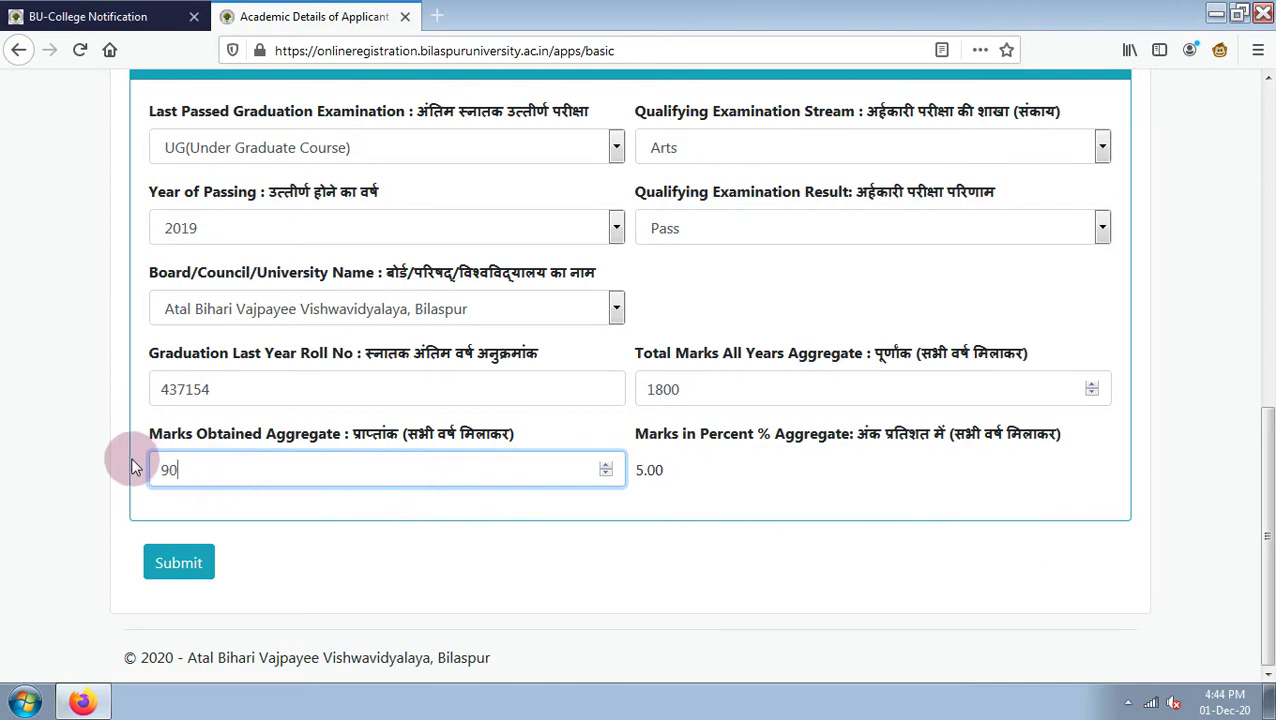
pyautogui.write('4')
pyautogui.scroll(3, 420, 442)
pyautogui.scroll(-4, 421, 441)
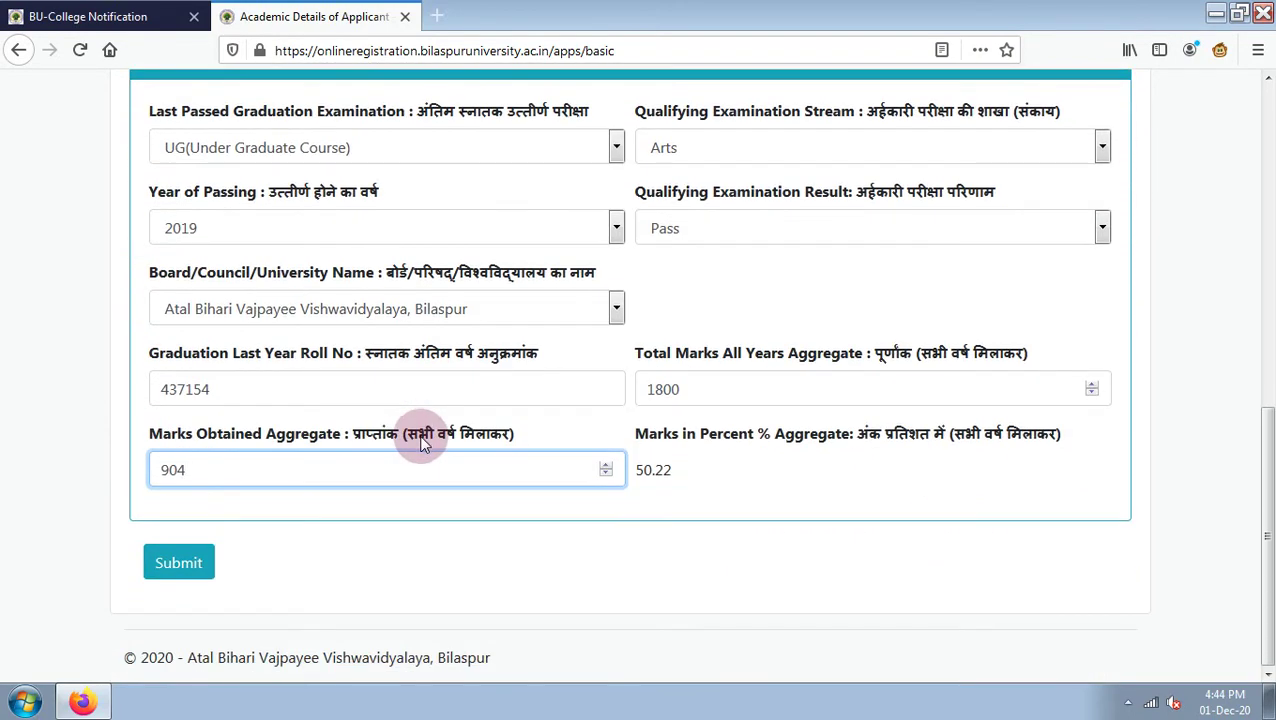
pyautogui.scroll(4, 441, 420)
pyautogui.scroll(4, 445, 426)
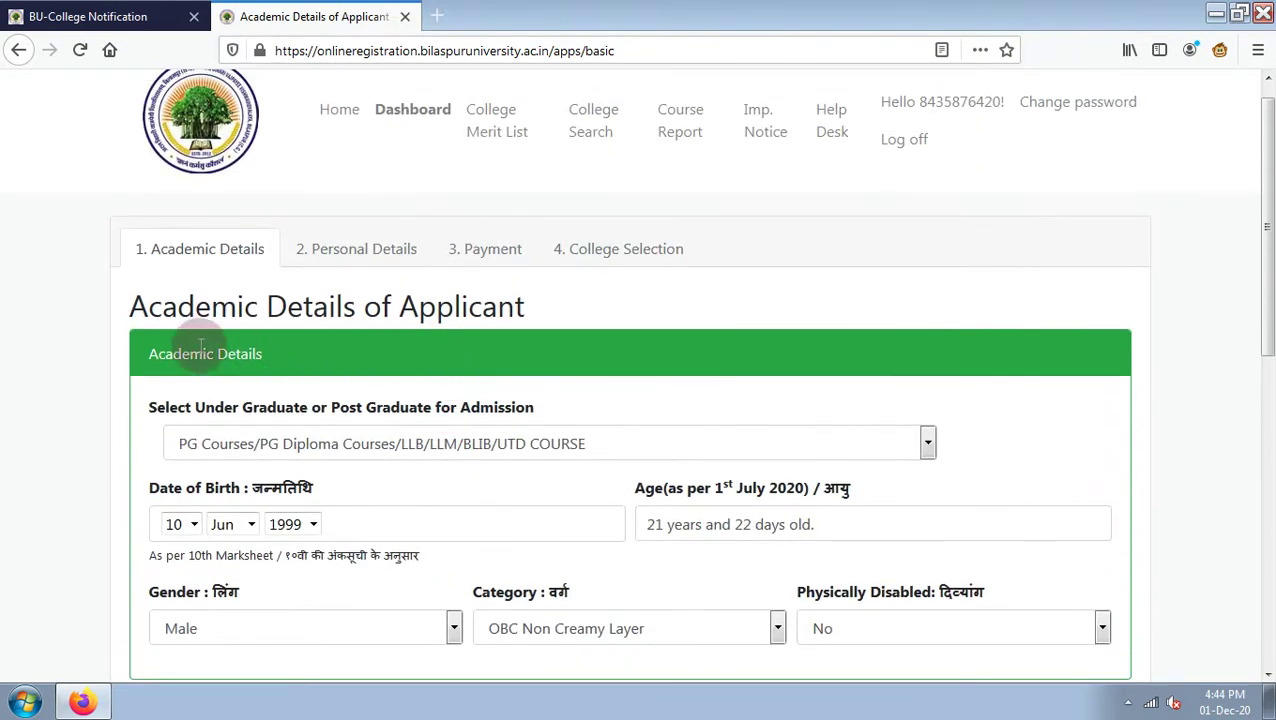
pyautogui.scroll(-3, 488, 410)
pyautogui.scroll(-4, 486, 403)
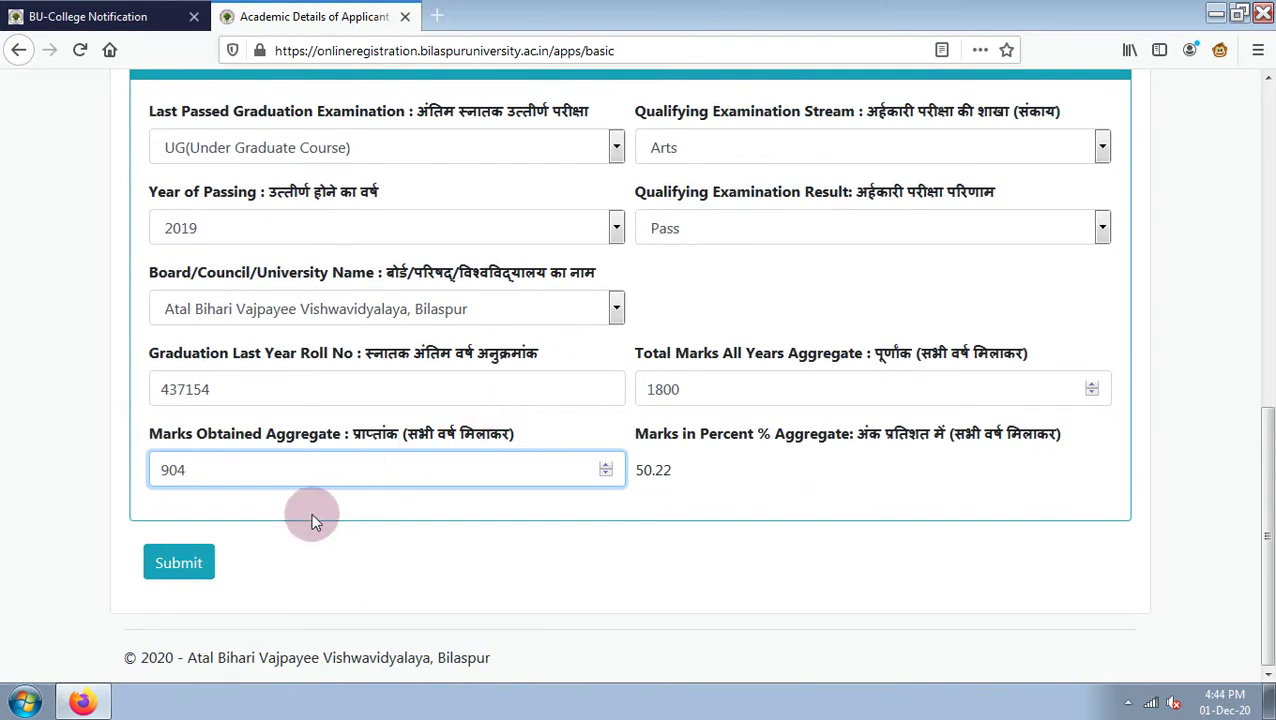
pyautogui.click(178, 565)
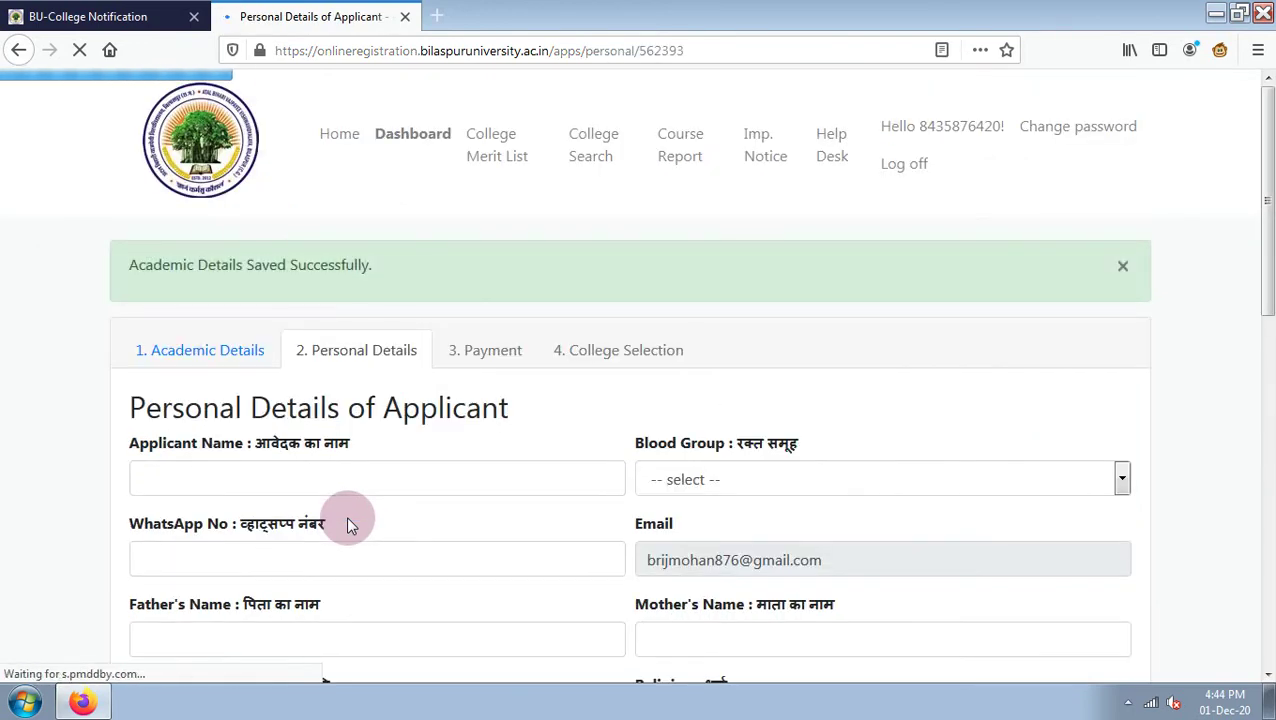
# Enter the applicant's full name in capital letters.
pyautogui.click(339, 482)
pyautogui.scroll(-2, 339, 482)
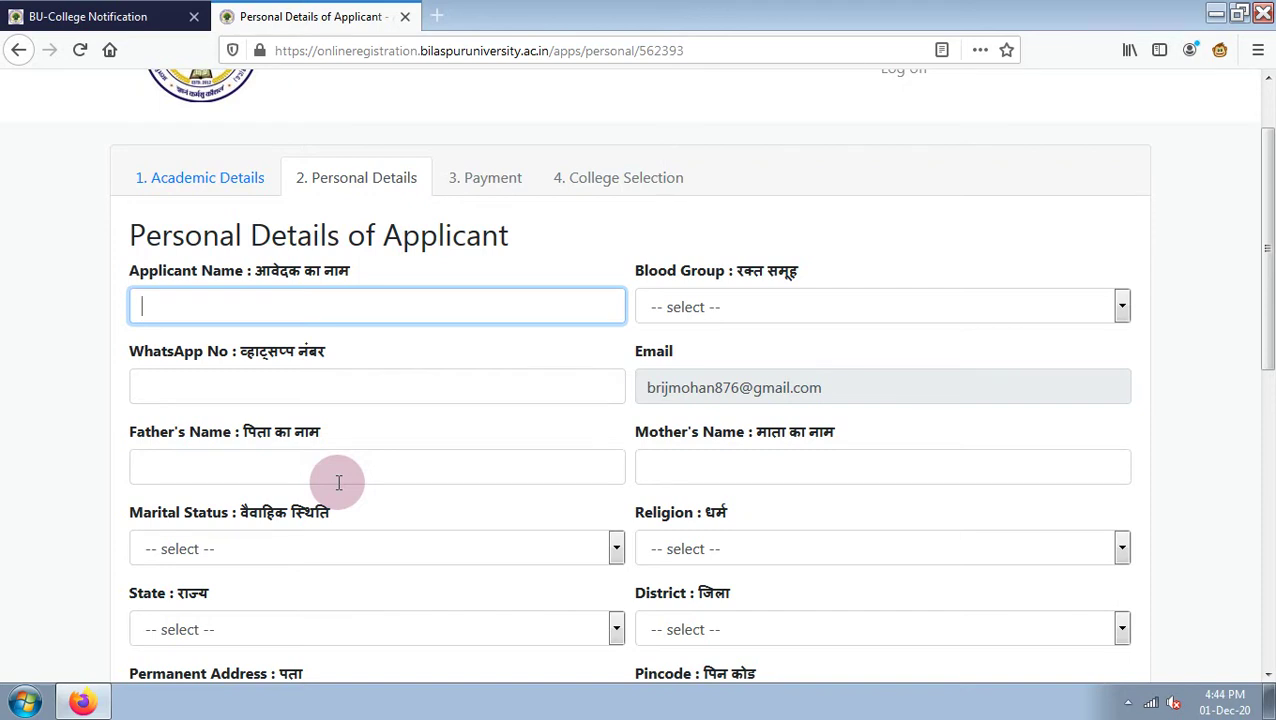
pyautogui.write('brij')
pyautogui.press('BackSpace')
pyautogui.press('BackSpace')
pyautogui.press('BackSpace')
pyautogui.press('BackSpace')
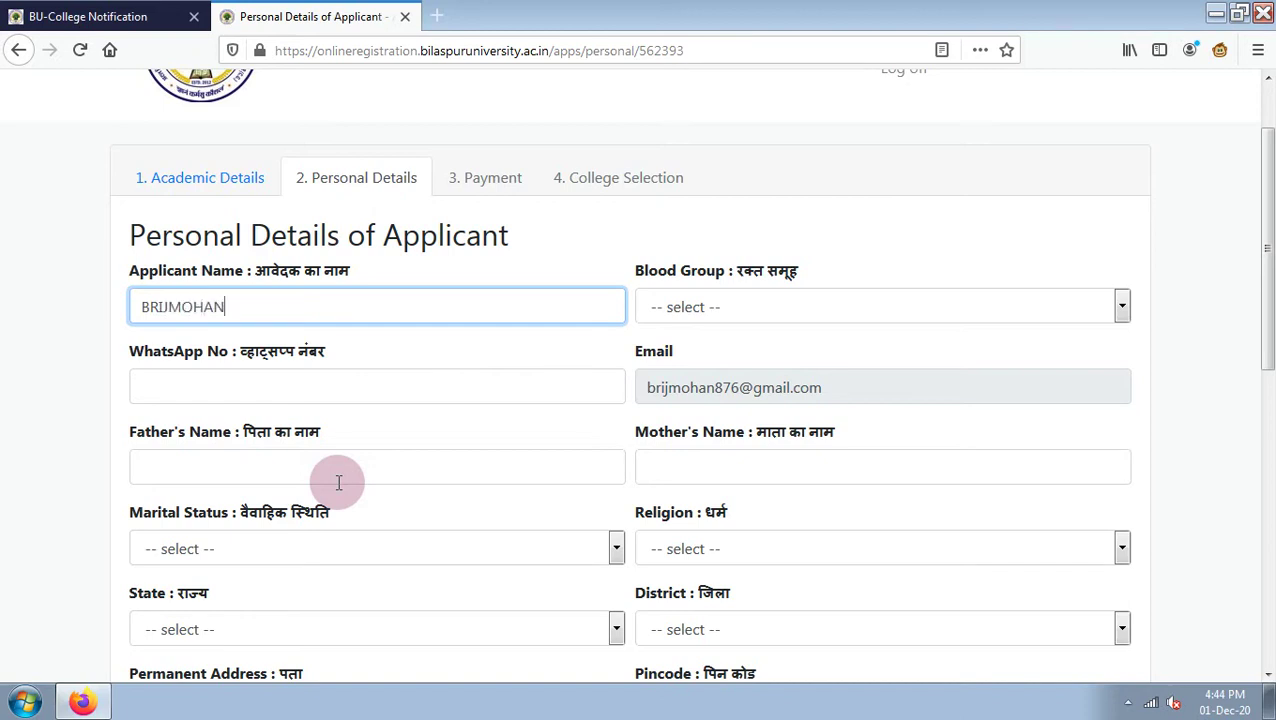
pyautogui.press('Tab')
# Leave Blood Group unselected and fill in the applicant's WhatsApp number.
pyautogui.click(655, 318)
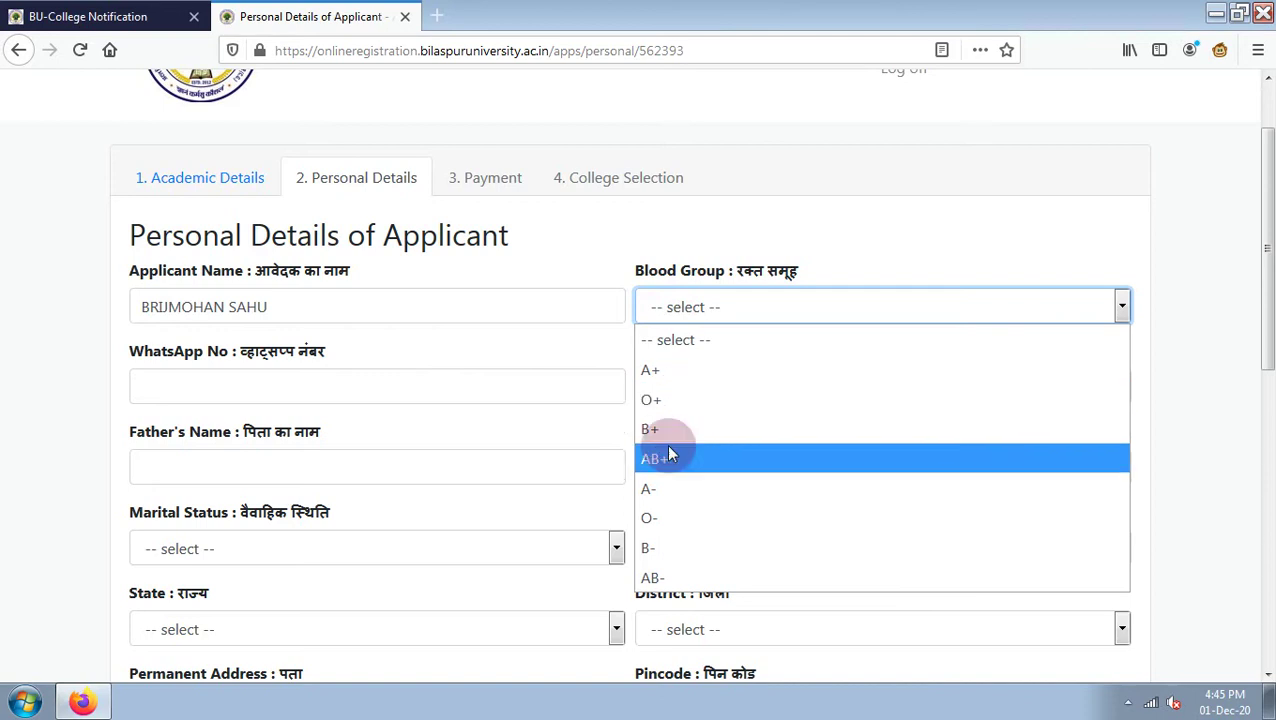
pyautogui.click(680, 350)
pyautogui.click(219, 389)
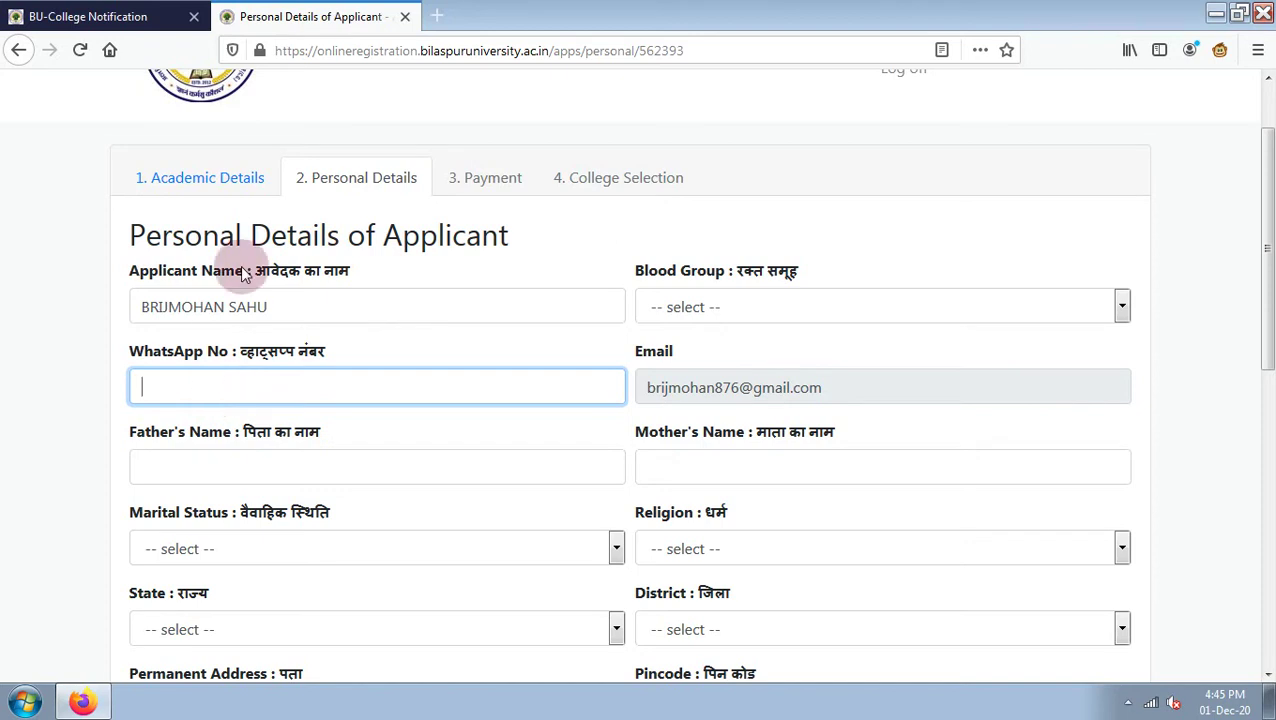
pyautogui.scroll(2, 128, 275)
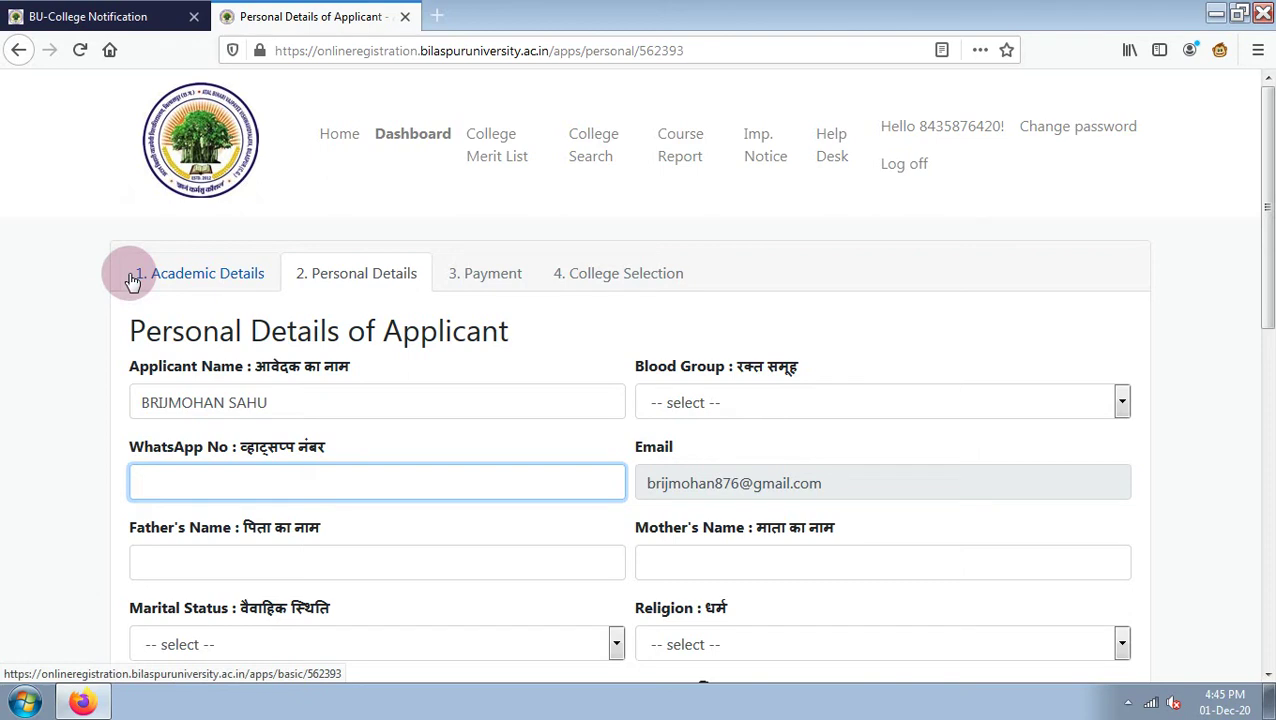
pyautogui.click(222, 561)
# Enter the father's and mother's names in capitals.
pyautogui.scroll(-3, 227, 560)
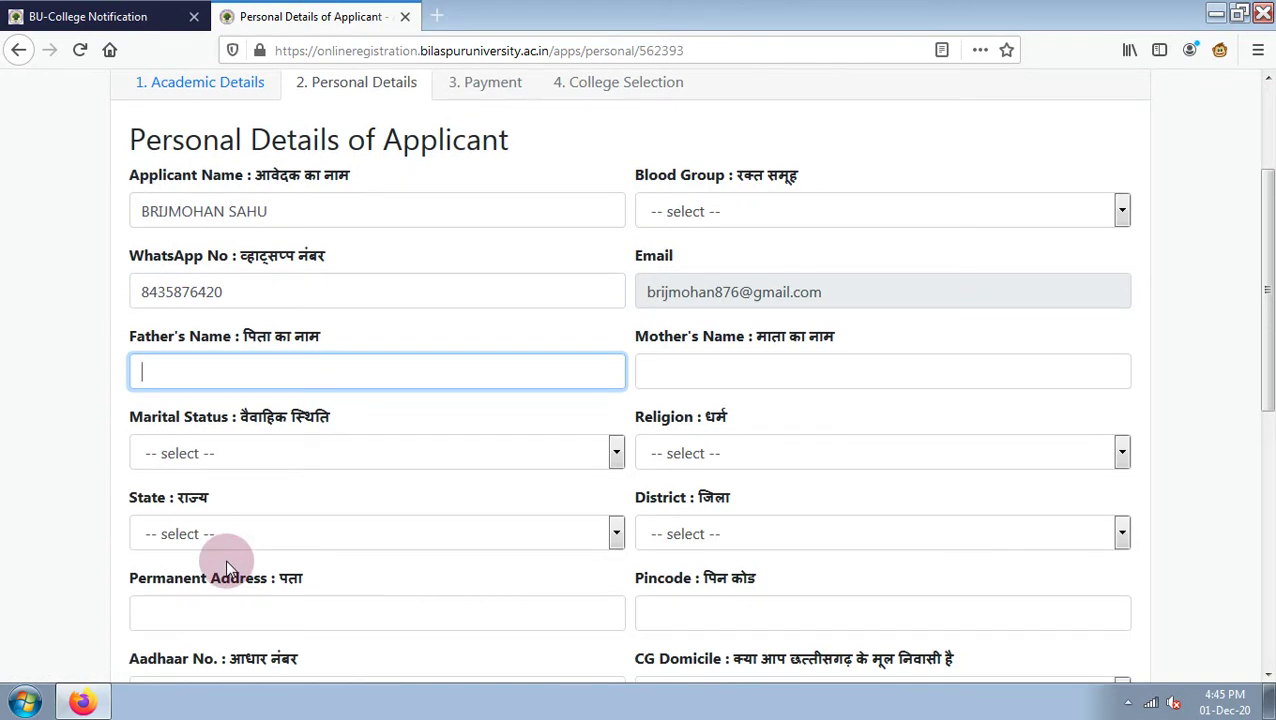
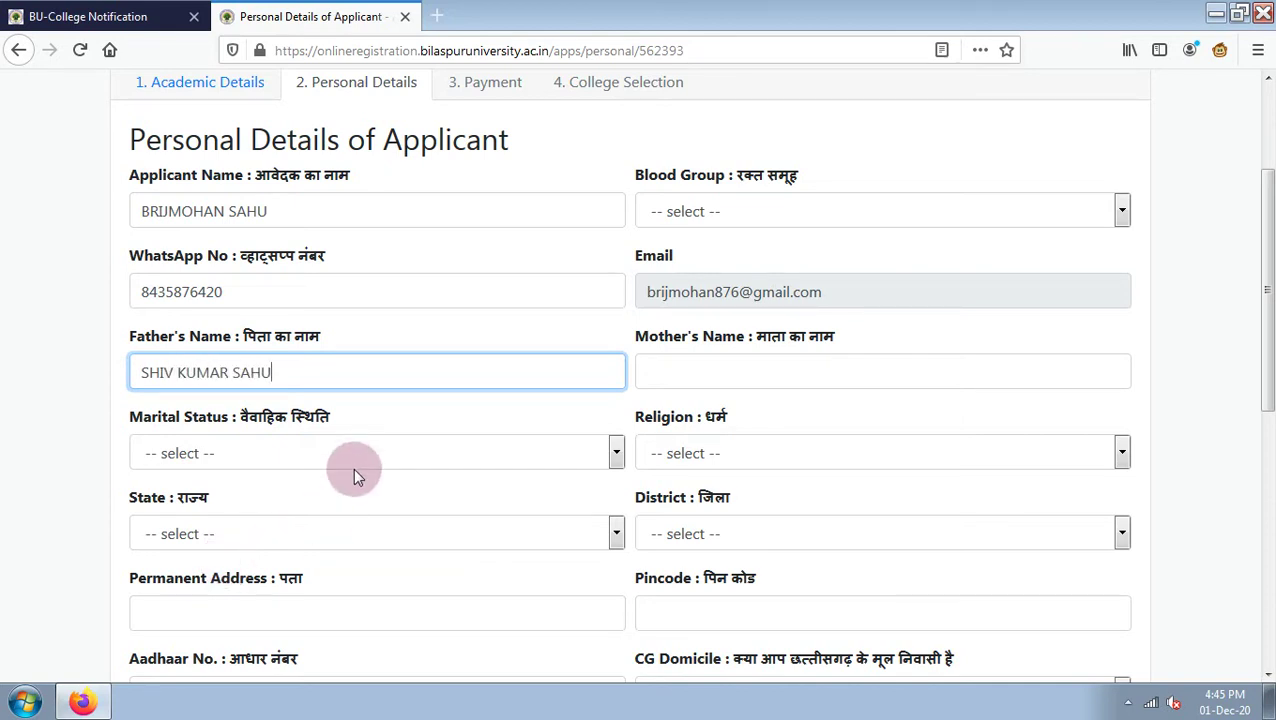
pyautogui.click(690, 372)
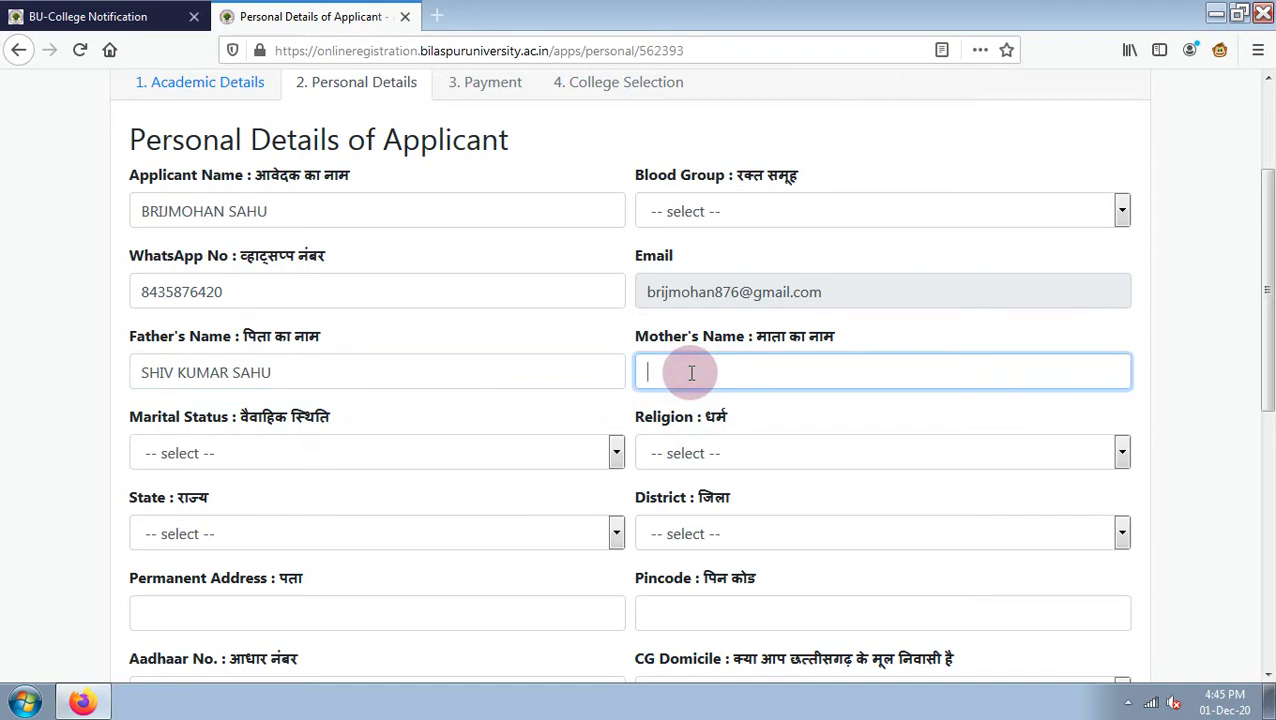
# Set marital status Un Married, religion Hinduism, state Chhattisgarh and district Bilaspur.
pyautogui.click(359, 453)
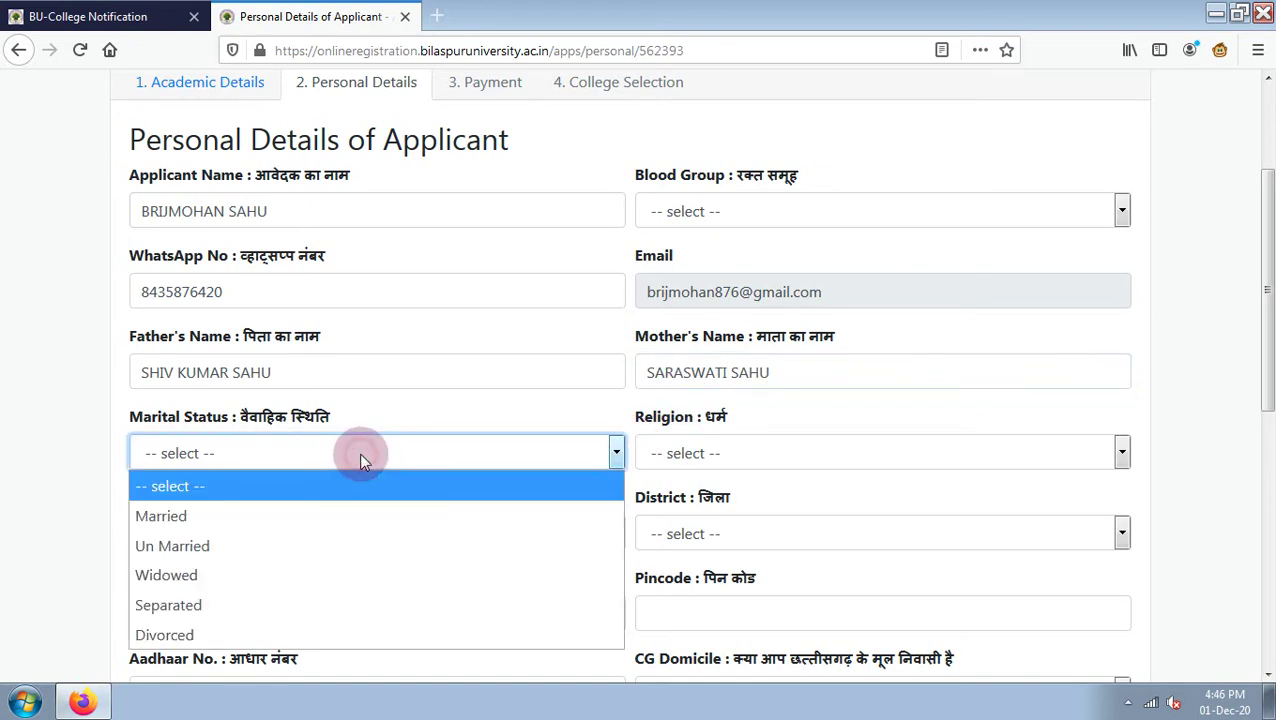
pyautogui.click(361, 545)
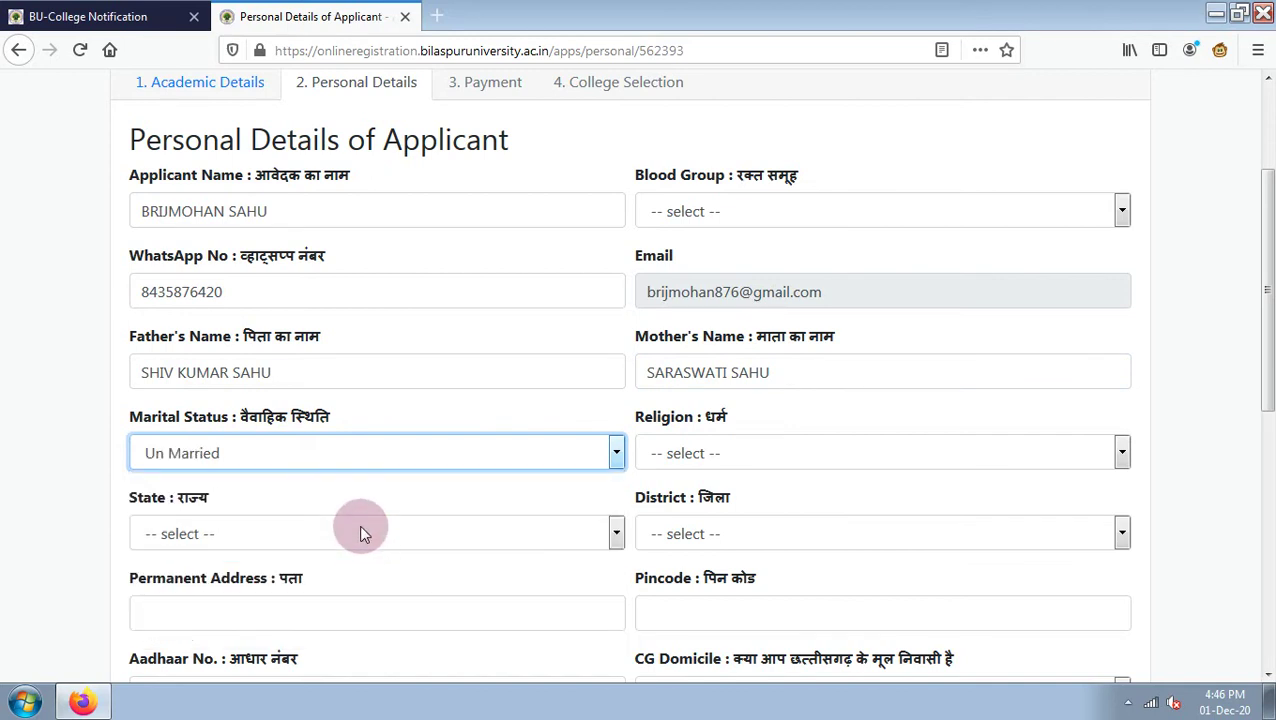
pyautogui.click(712, 456)
pyautogui.click(698, 242)
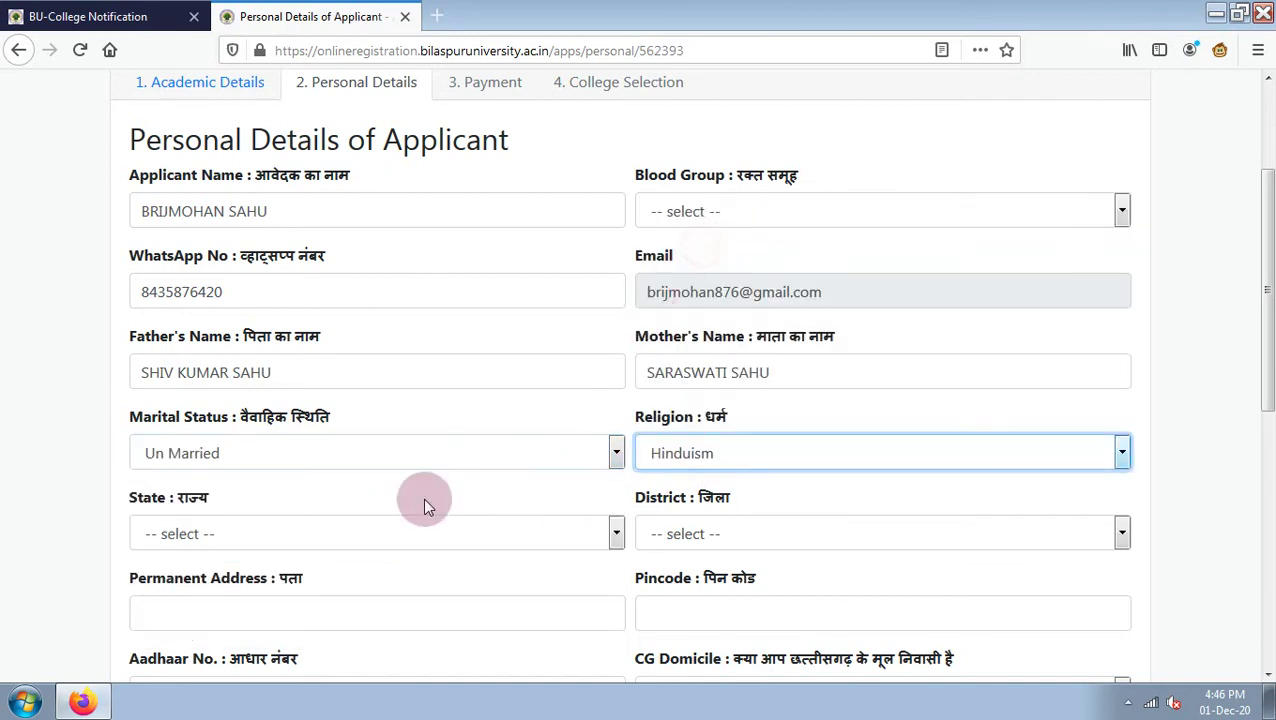
pyautogui.click(275, 544)
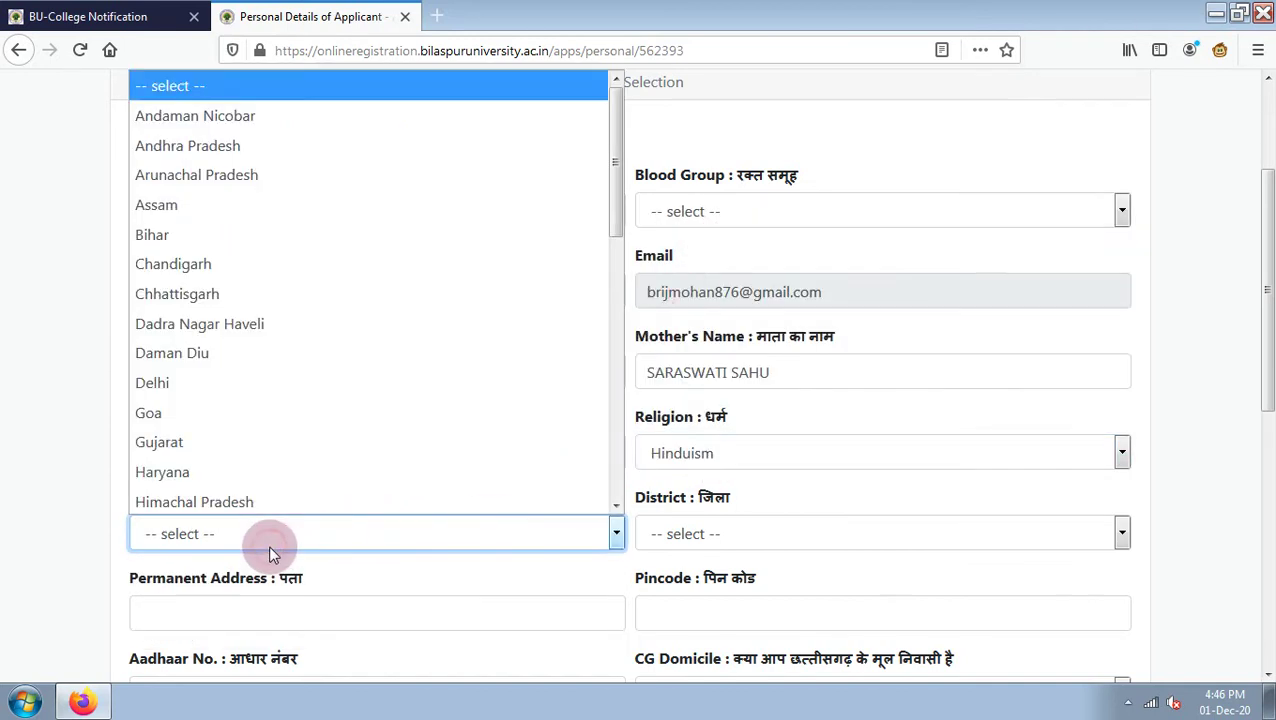
pyautogui.click(257, 295)
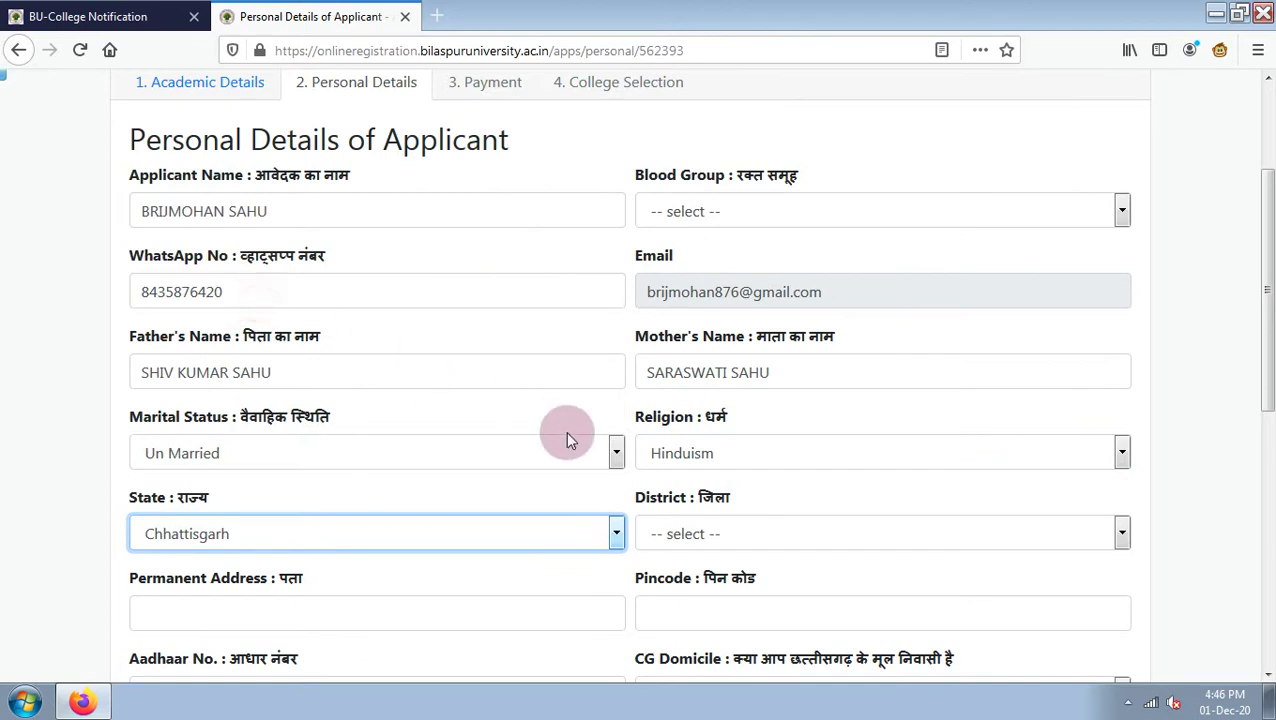
pyautogui.click(697, 538)
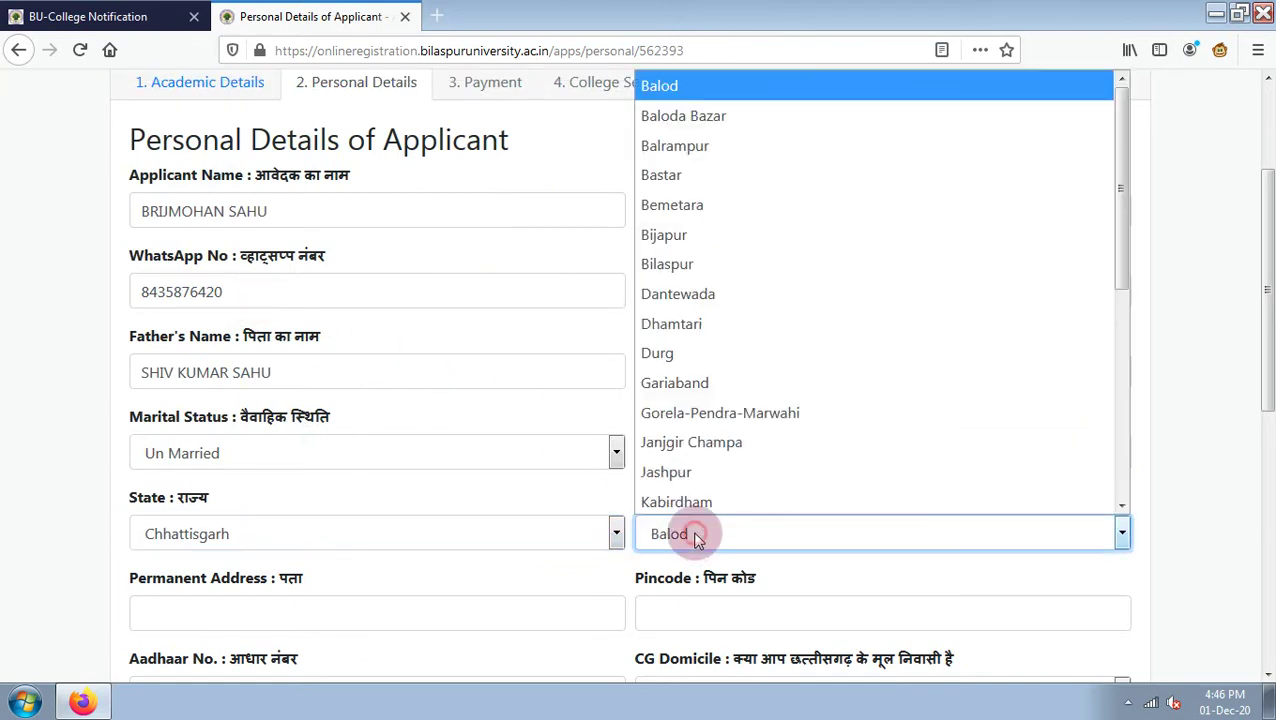
pyautogui.click(695, 268)
pyautogui.scroll(-2, 625, 430)
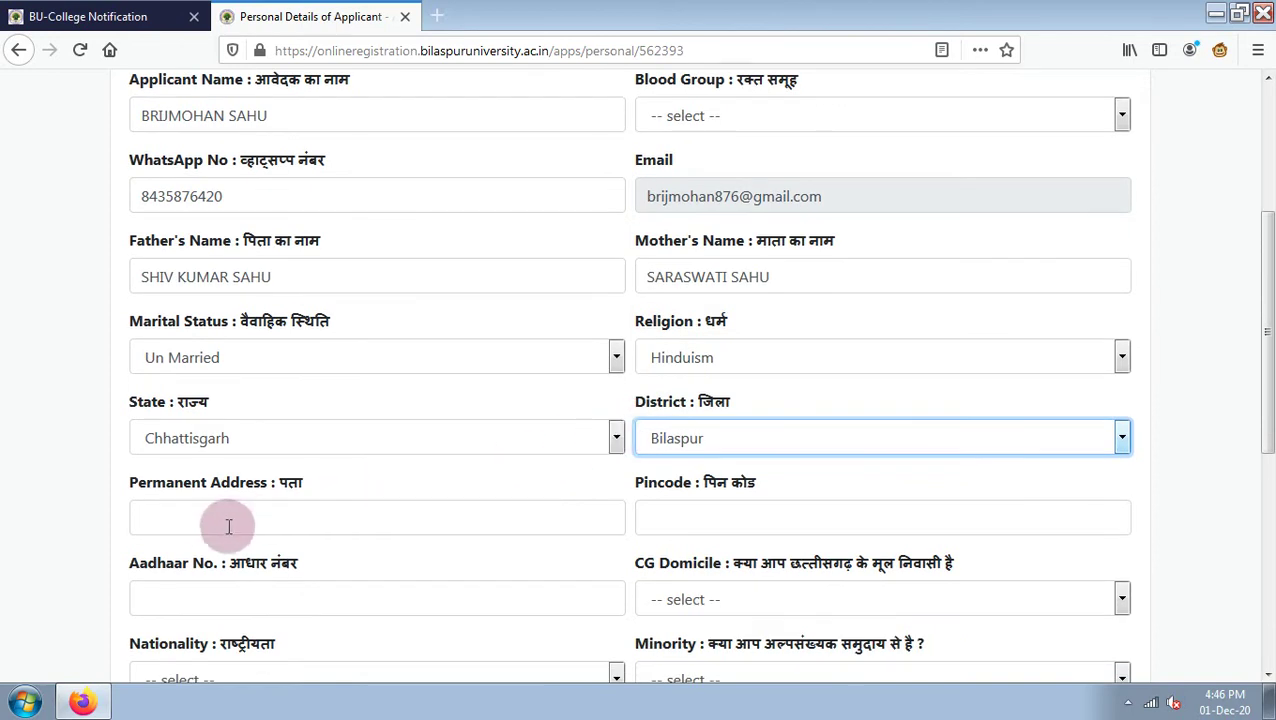
# Enter the applicant's permanent address and its pincode.
pyautogui.click(215, 527)
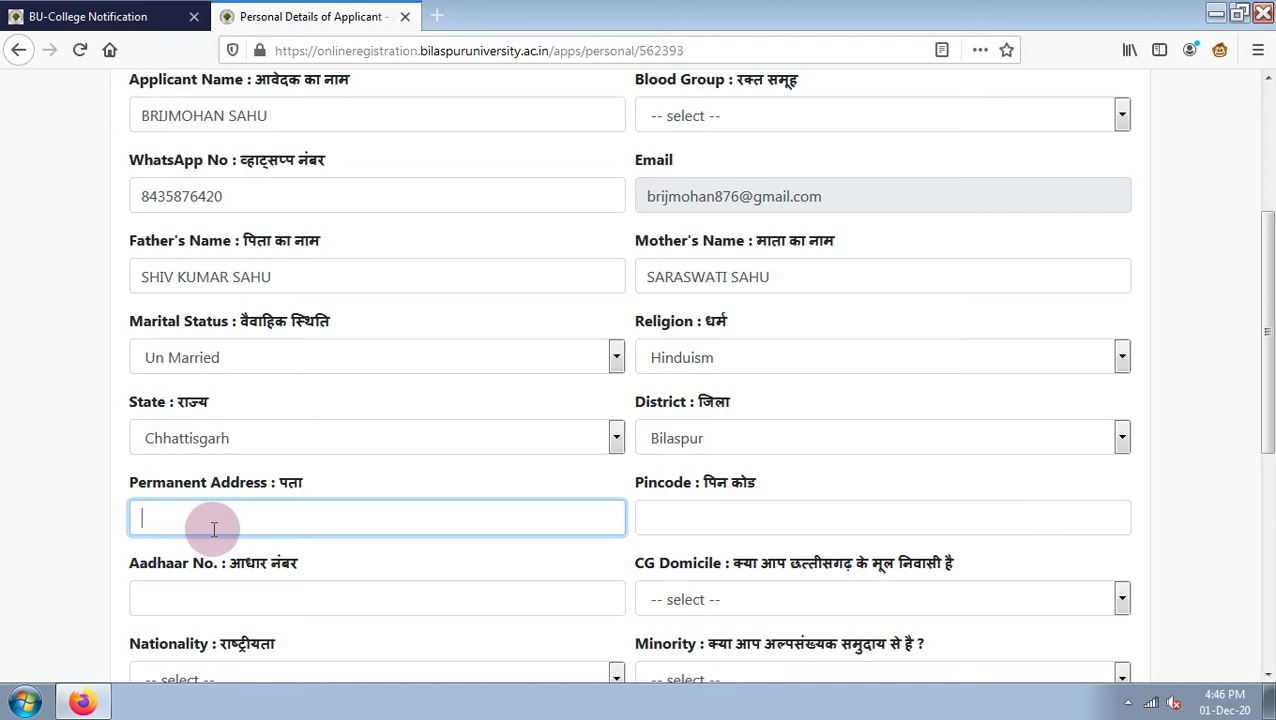
pyautogui.write('CHHATAUNA')
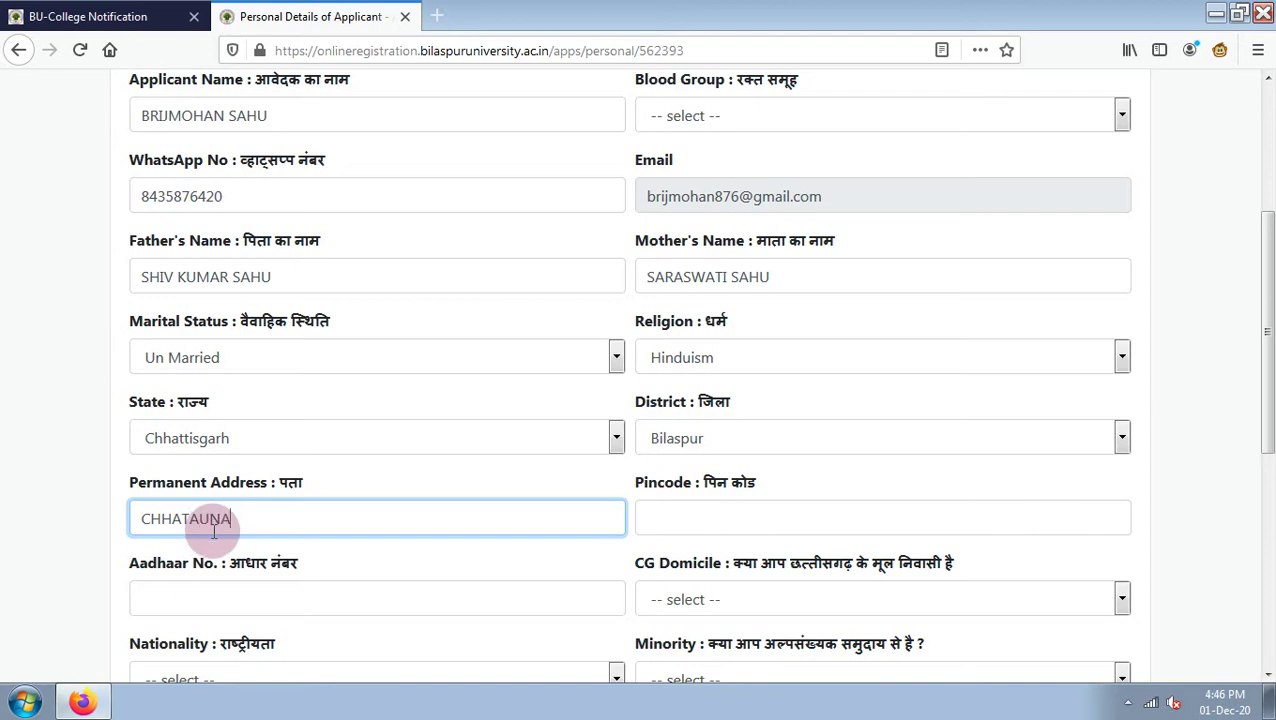
pyautogui.click(662, 517)
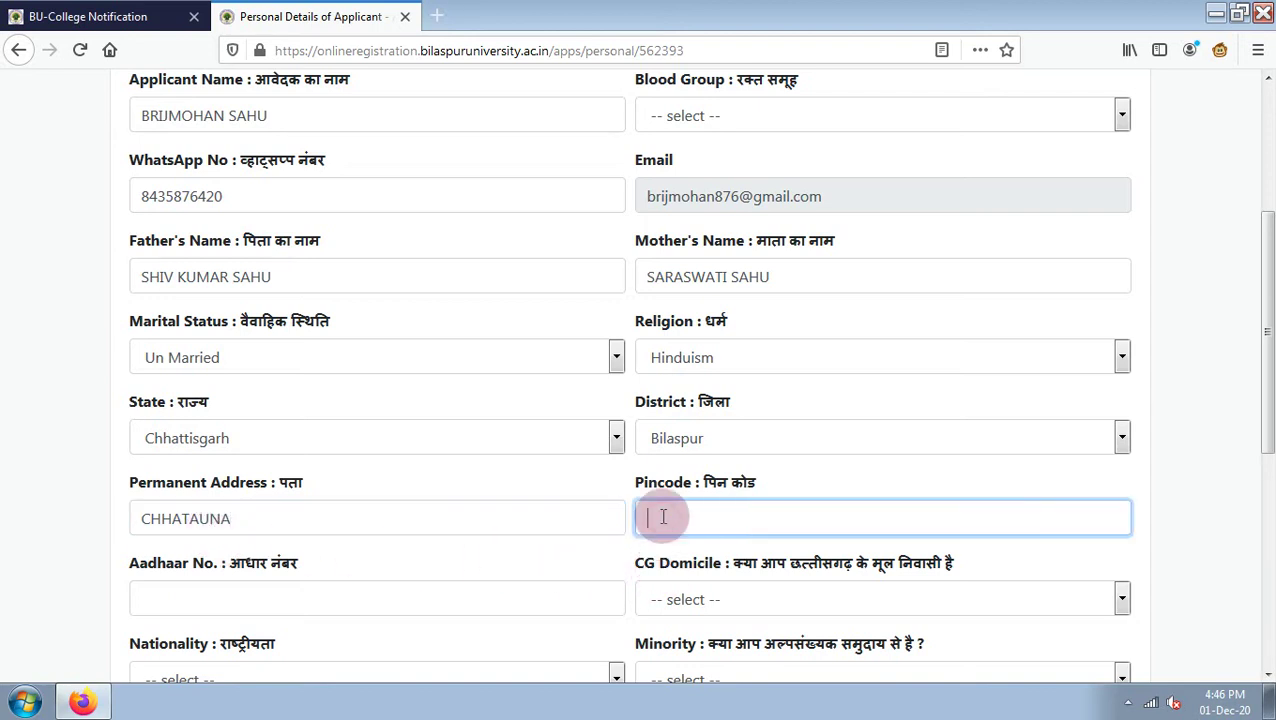
pyautogui.write('595222')
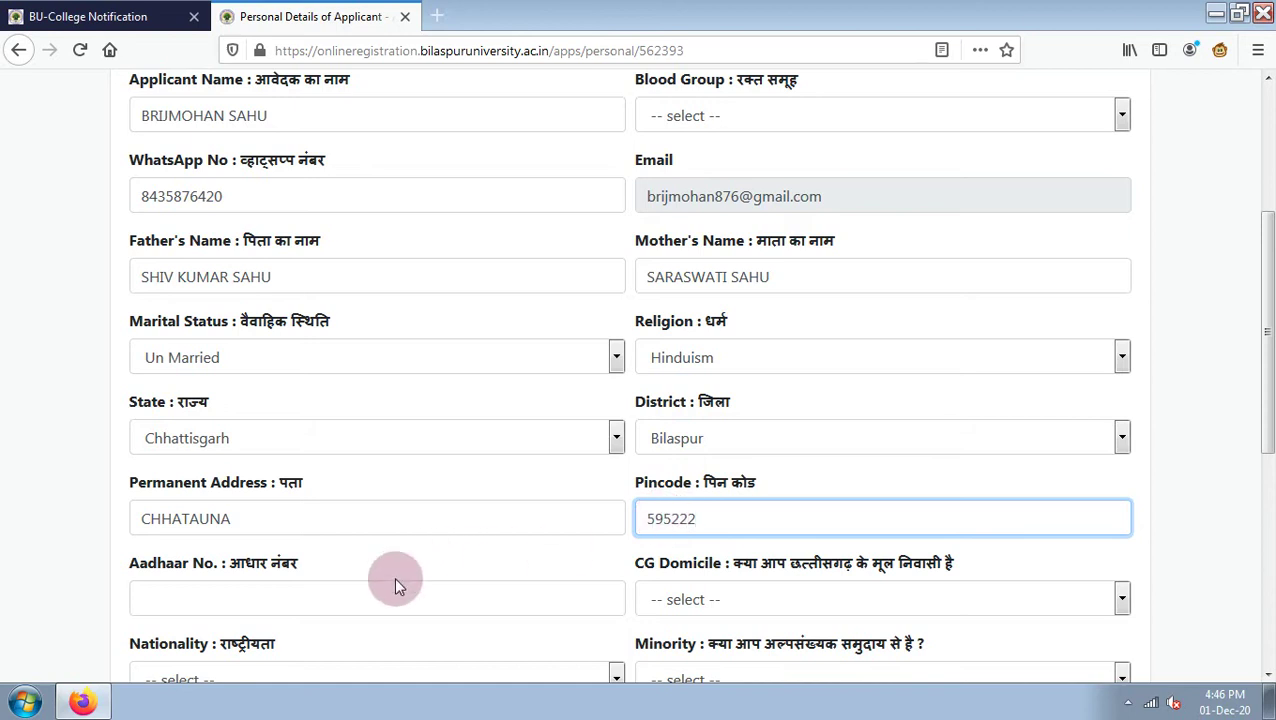
# Fill in the applicant's Aadhaar number, correcting the mistyped digits.
pyautogui.click(351, 599)
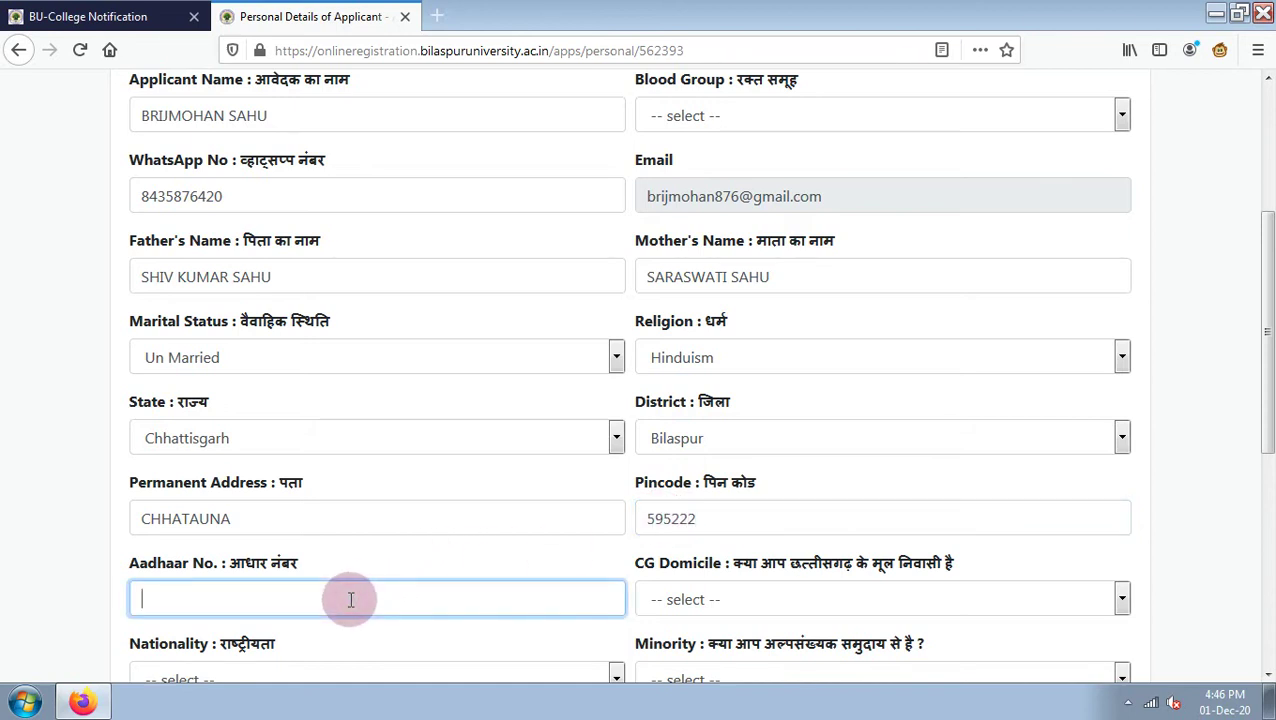
pyautogui.scroll(-3, 810, 316)
# Set CG Domicile Yes, Nationality Indian, Minority No and Special Category None.
pyautogui.click(803, 316)
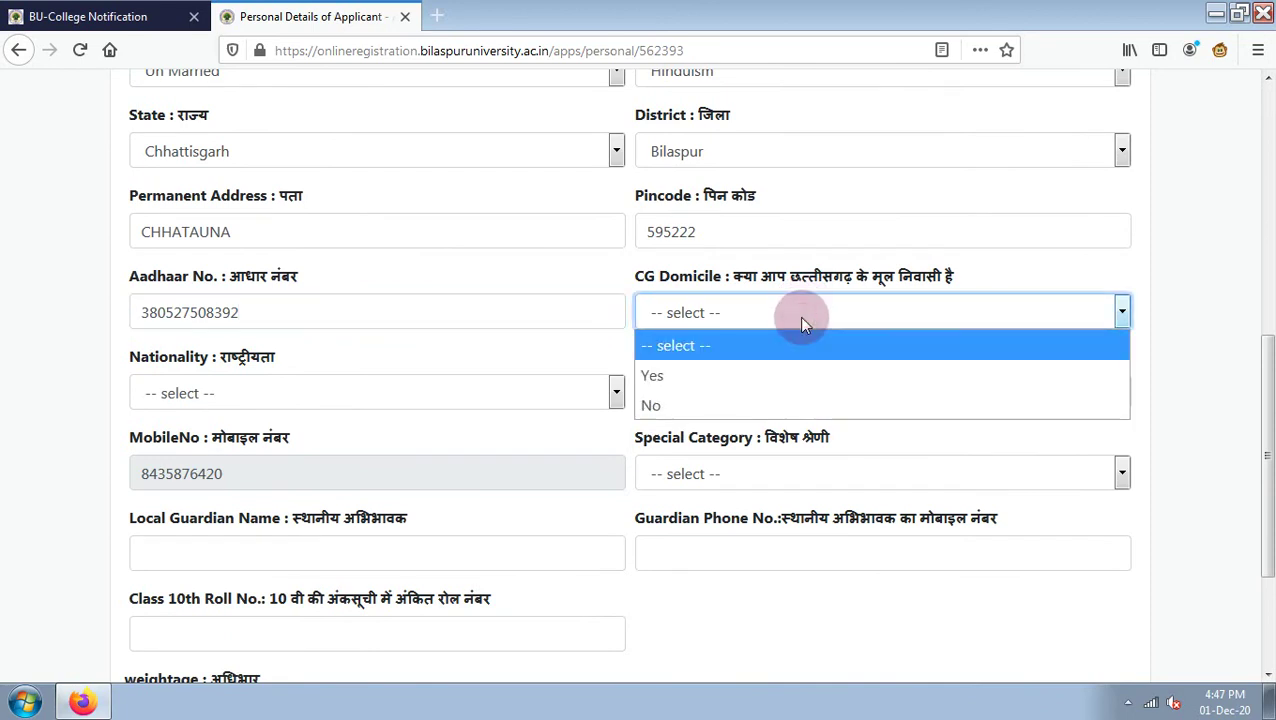
pyautogui.click(752, 377)
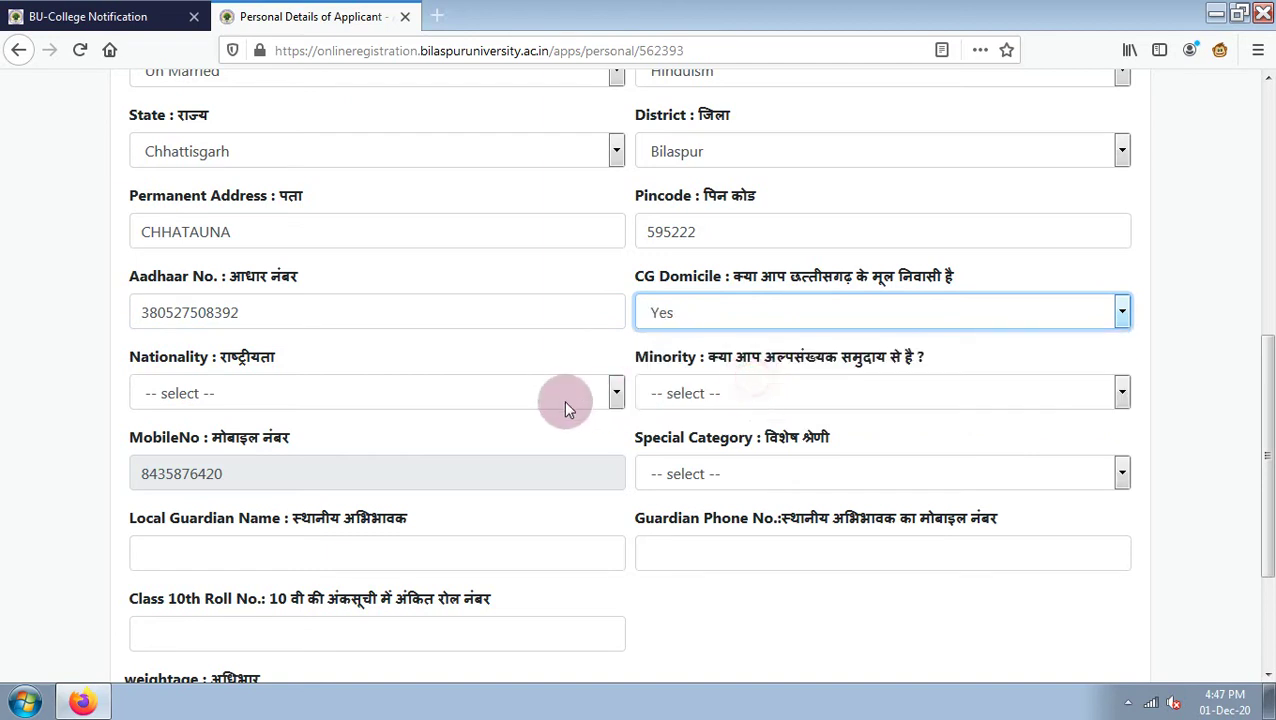
pyautogui.click(247, 395)
pyautogui.click(245, 455)
pyautogui.click(795, 393)
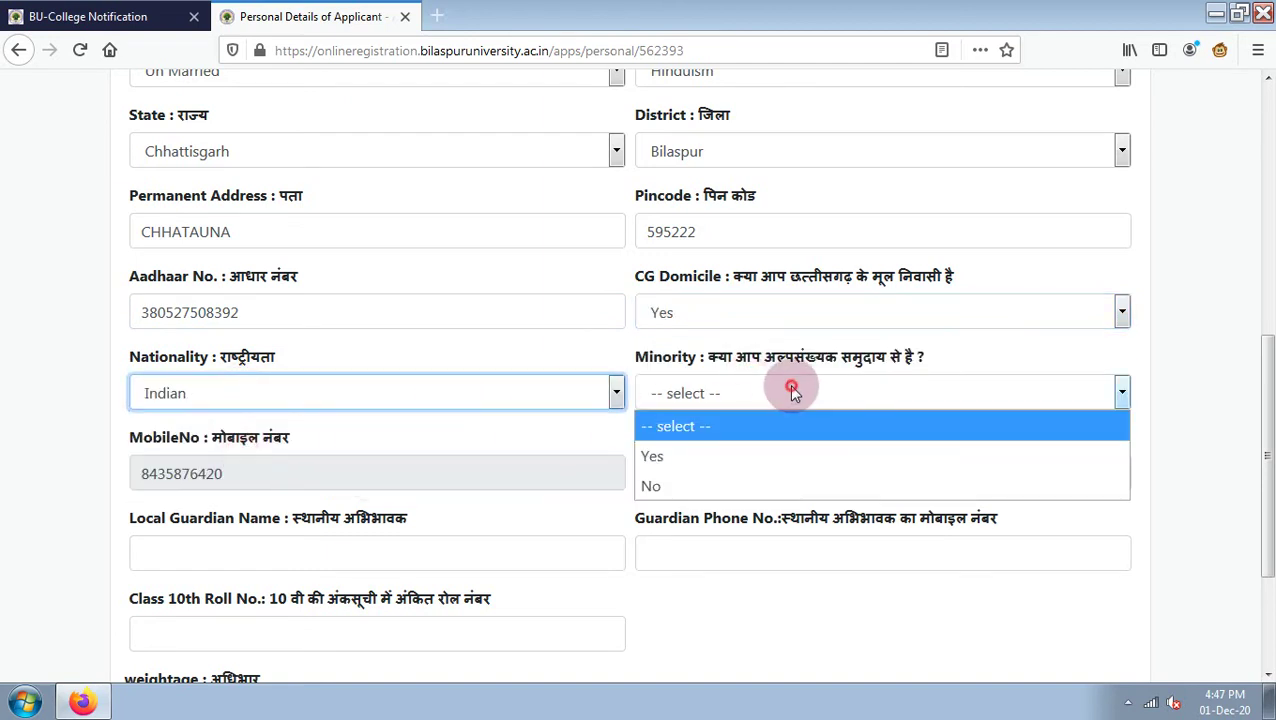
pyautogui.click(735, 485)
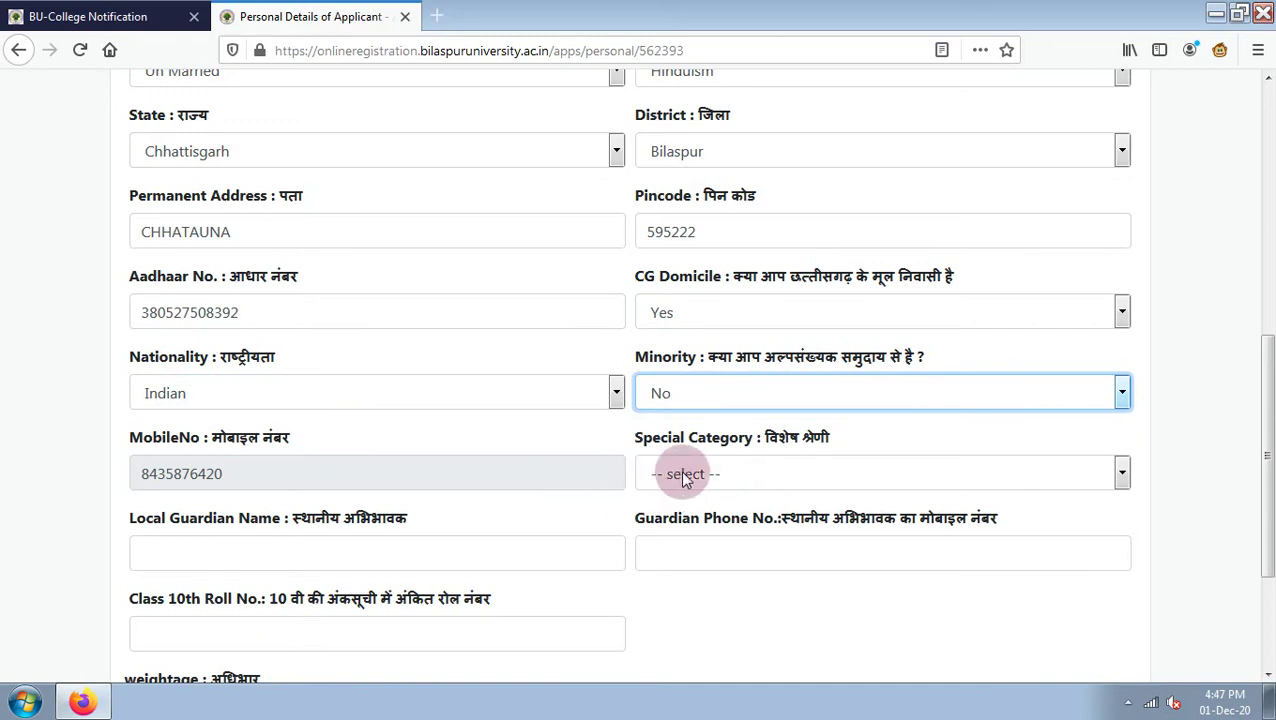
pyautogui.click(683, 475)
pyautogui.click(660, 536)
# Enter the local guardian's name in capitals.
pyautogui.click(335, 552)
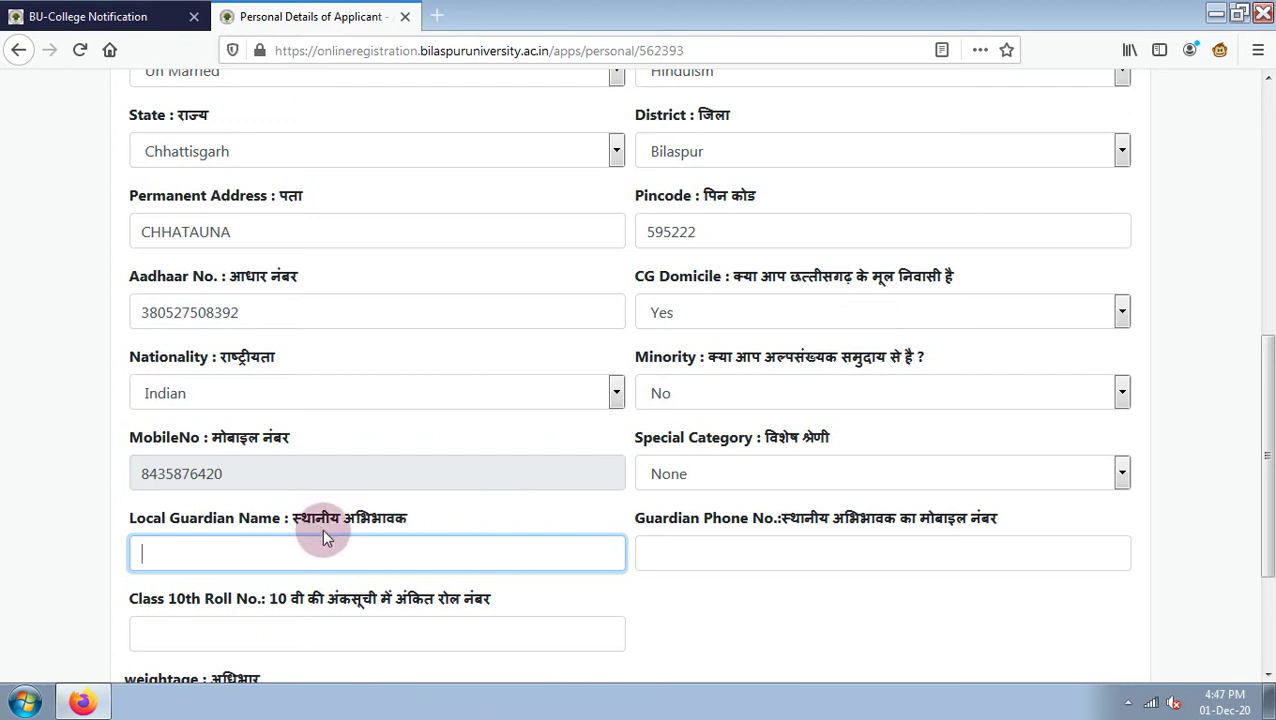
pyautogui.click(770, 554)
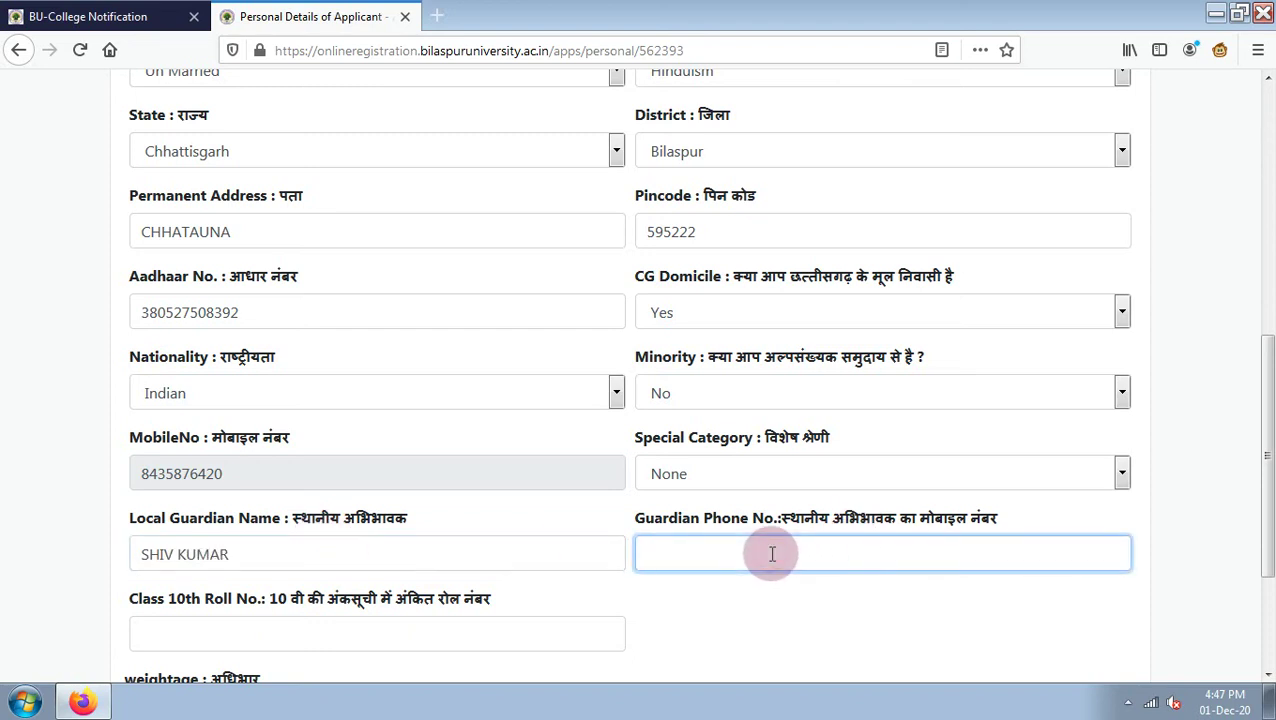
pyautogui.scroll(-2, 770, 552)
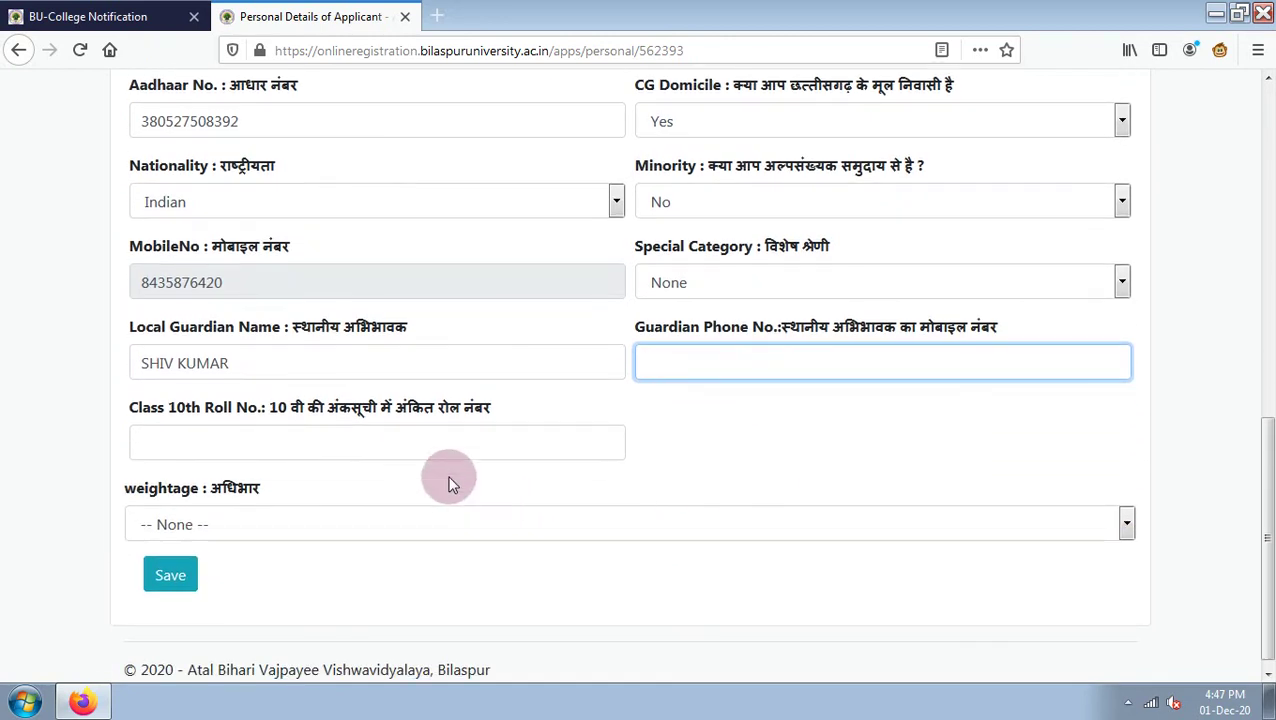
pyautogui.click(413, 447)
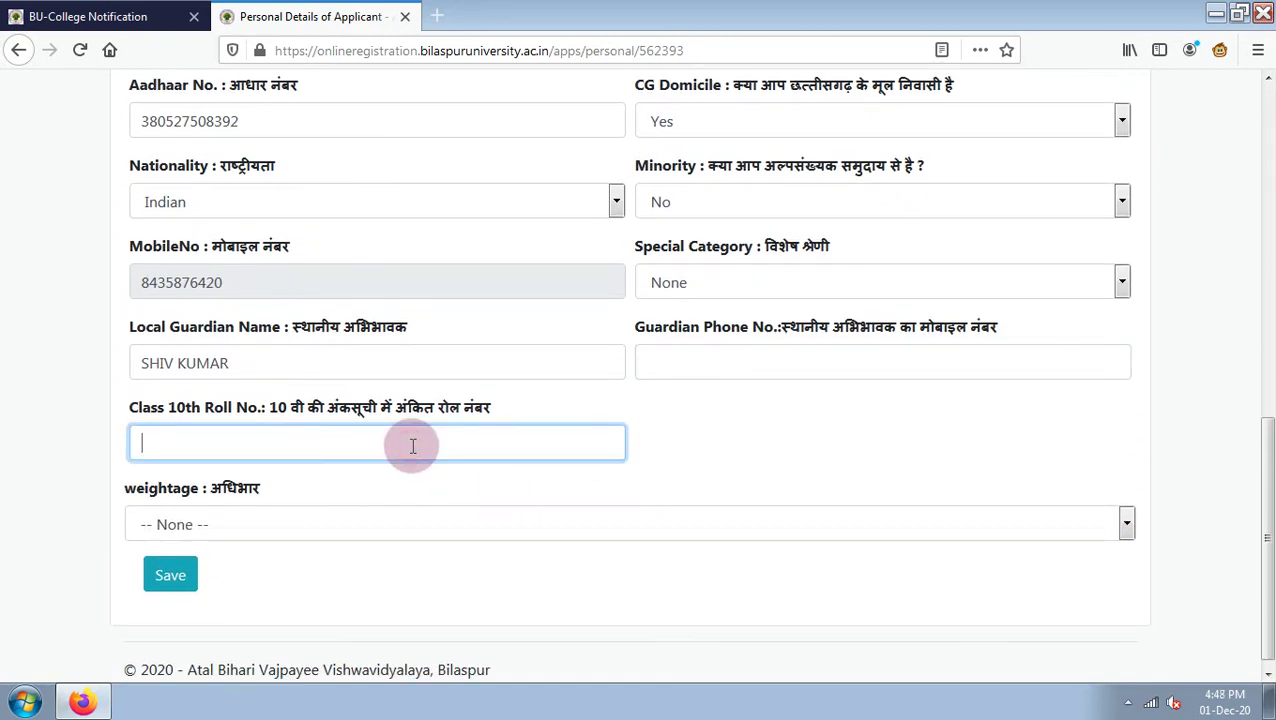
# Enter the Class 10th roll number, keep weightage at -- None --, and save the personal details.
pyautogui.click(208, 528)
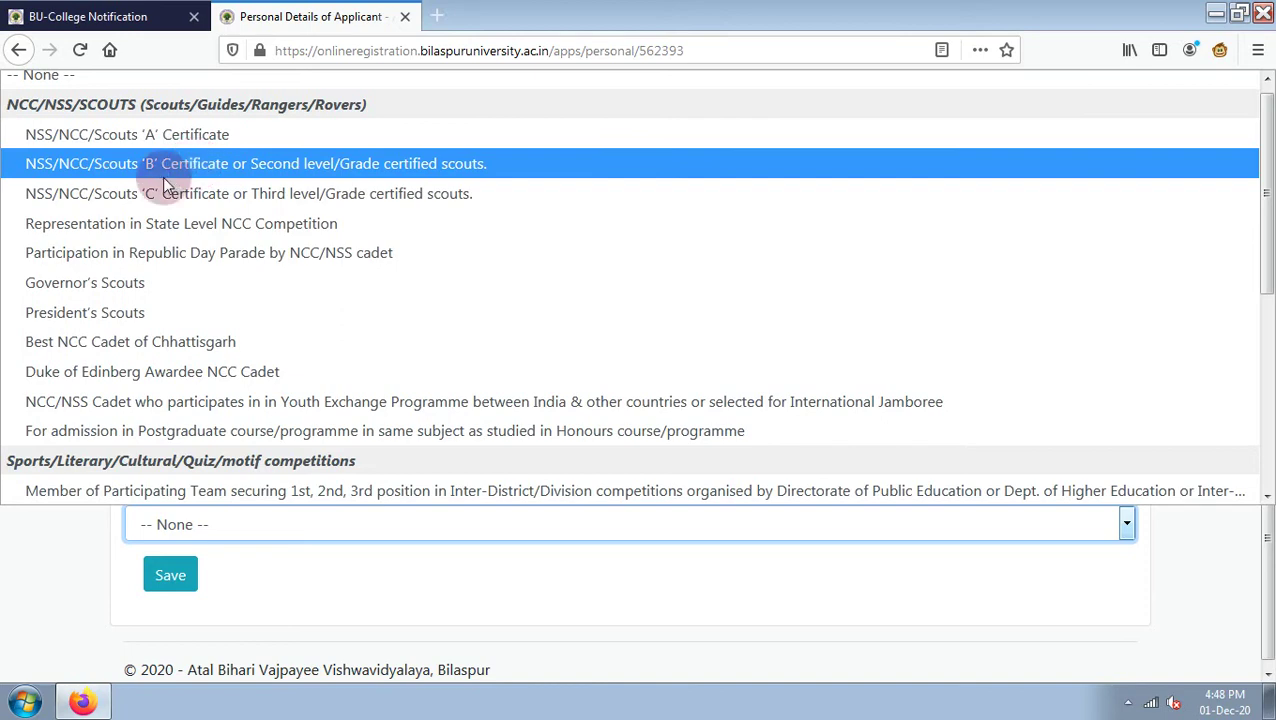
pyautogui.scroll(1, 169, 365)
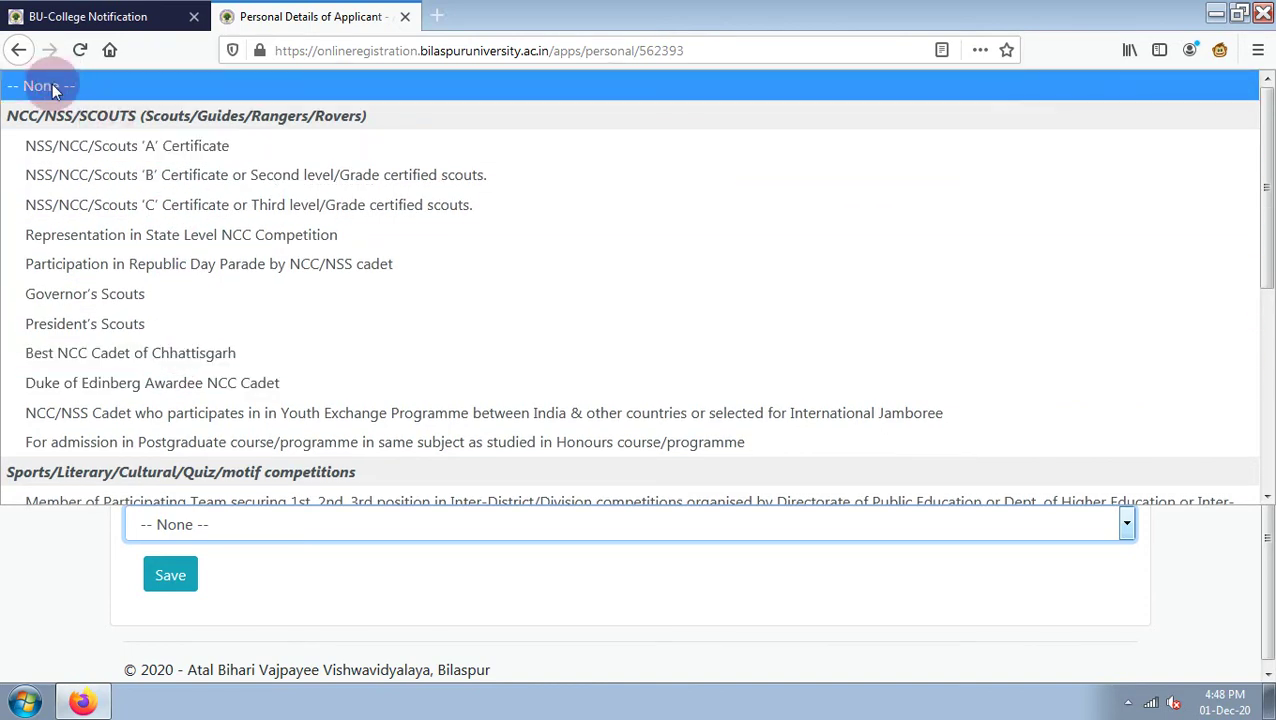
pyautogui.click(52, 85)
pyautogui.scroll(6, 410, 378)
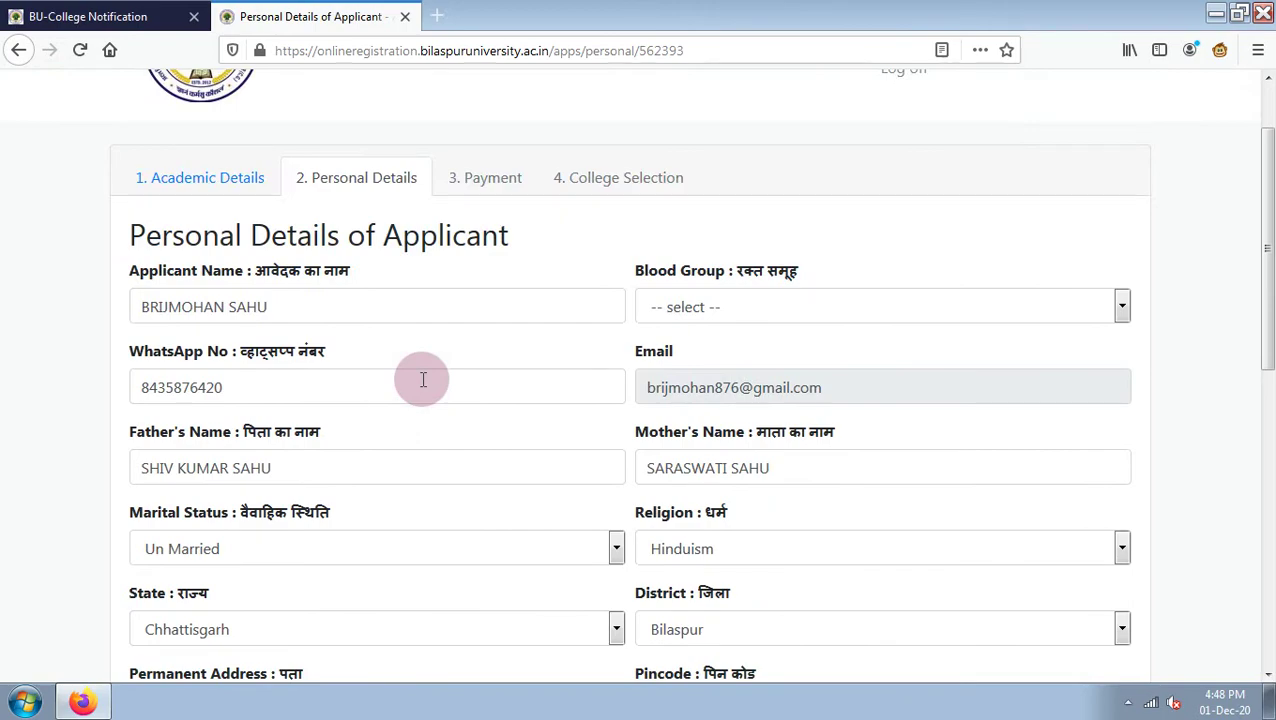
pyautogui.scroll(-7, 423, 379)
pyautogui.scroll(3, 416, 380)
pyautogui.scroll(4, 416, 375)
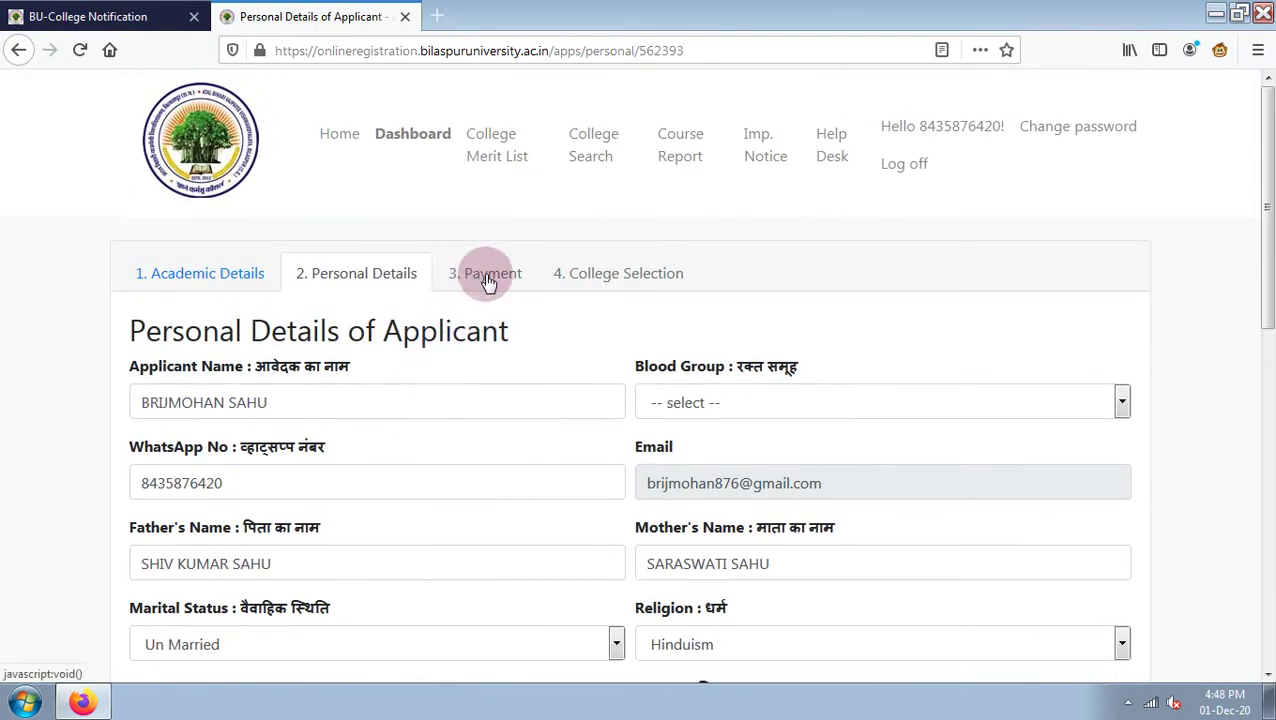
pyautogui.scroll(-8, 447, 336)
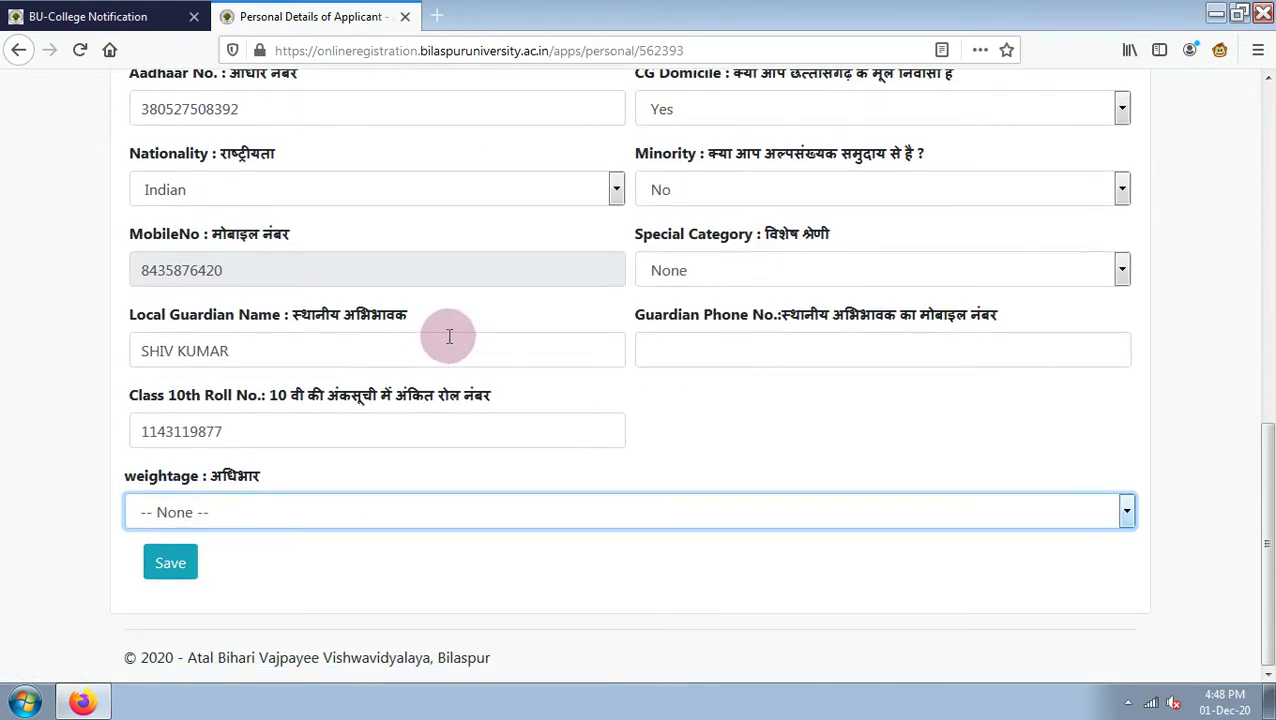
pyautogui.click(167, 578)
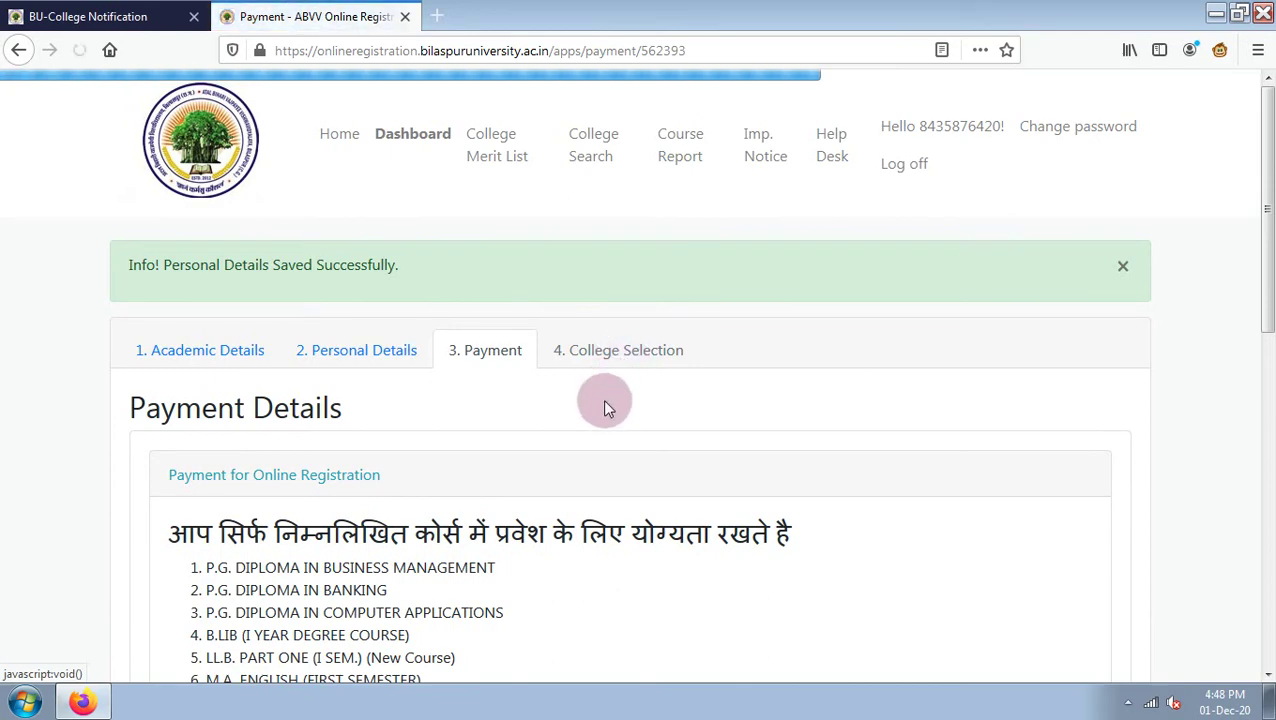
# Scroll past the eligible PG course list and pay the ₹50 registration fee.
pyautogui.scroll(-5, 604, 406)
pyautogui.scroll(-4, 604, 406)
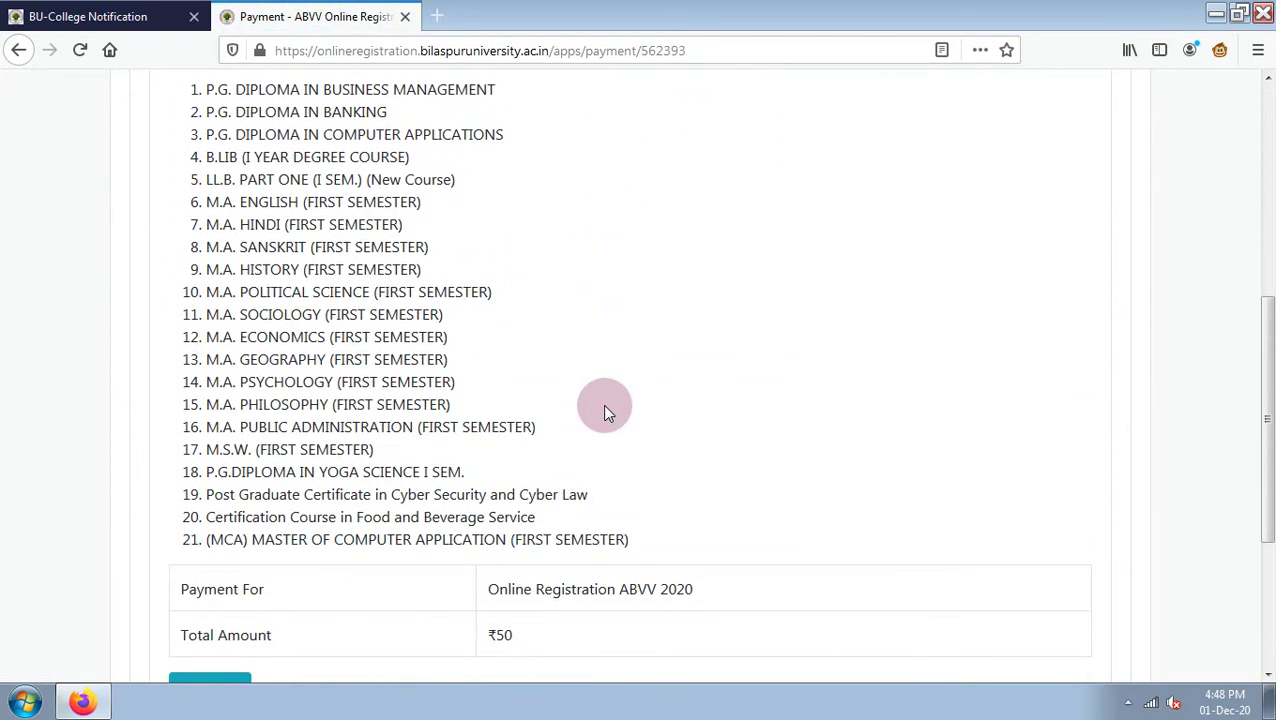
pyautogui.scroll(-4, 350, 375)
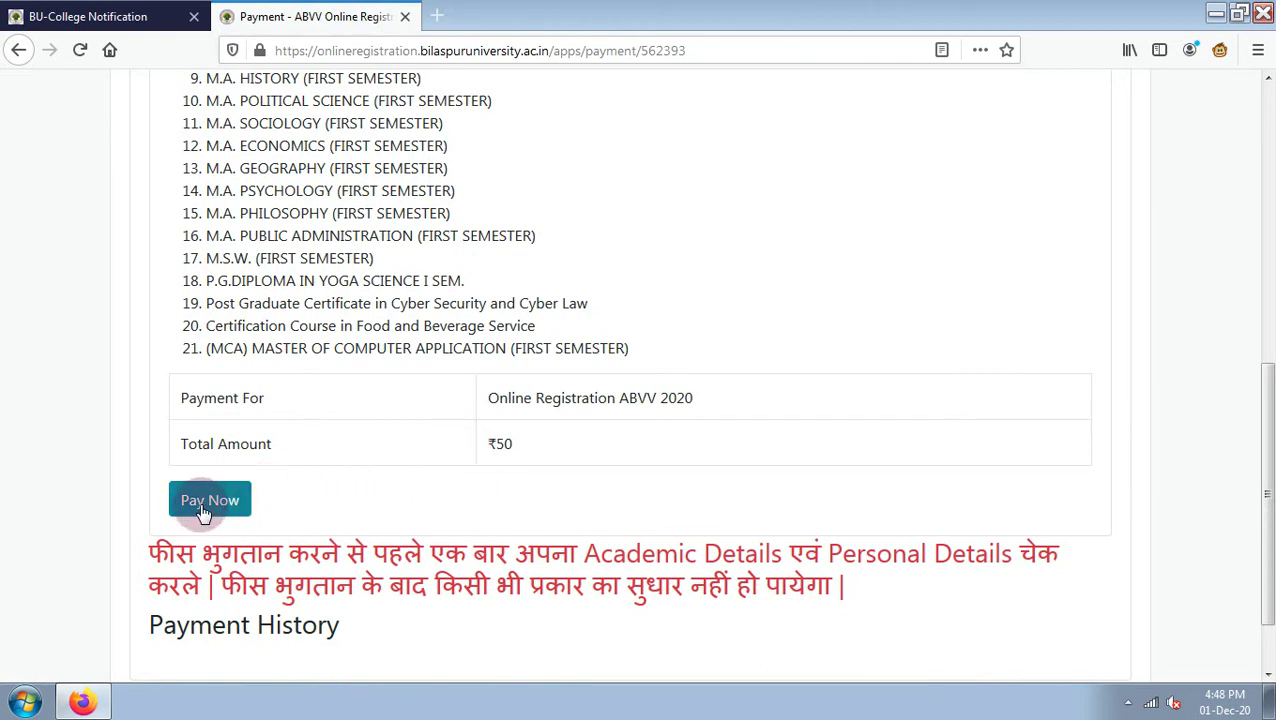
pyautogui.click(222, 511)
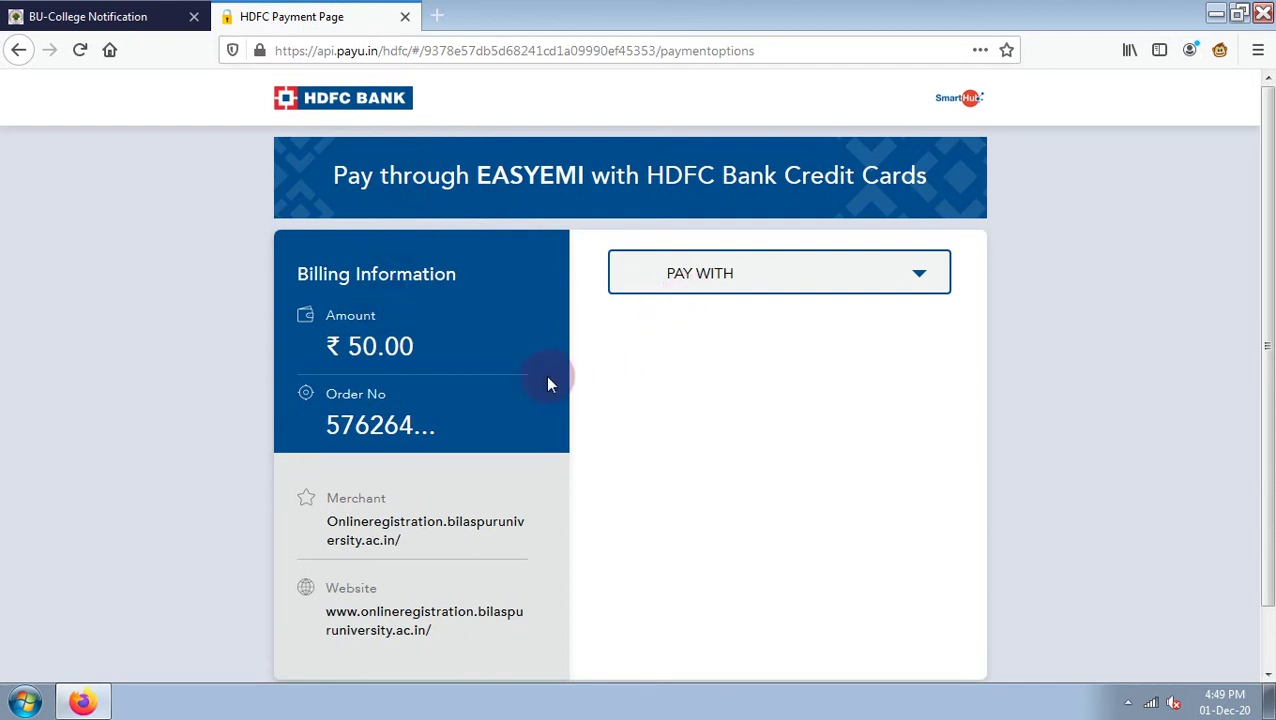
# Choose OTHER BANK DEBIT CARD as the payment method on the HDFC PayU page.
pyautogui.scroll(-1, 737, 339)
pyautogui.scroll(1, 737, 339)
pyautogui.click(720, 277)
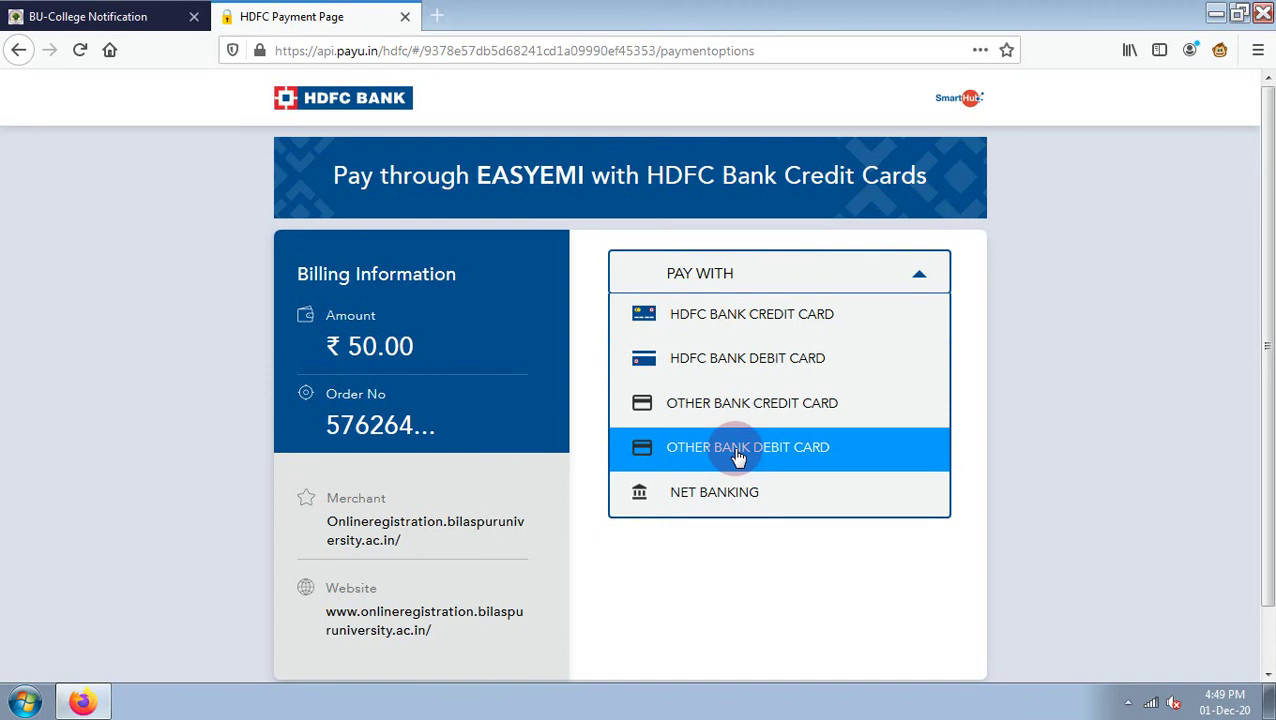
pyautogui.click(738, 457)
pyautogui.click(655, 386)
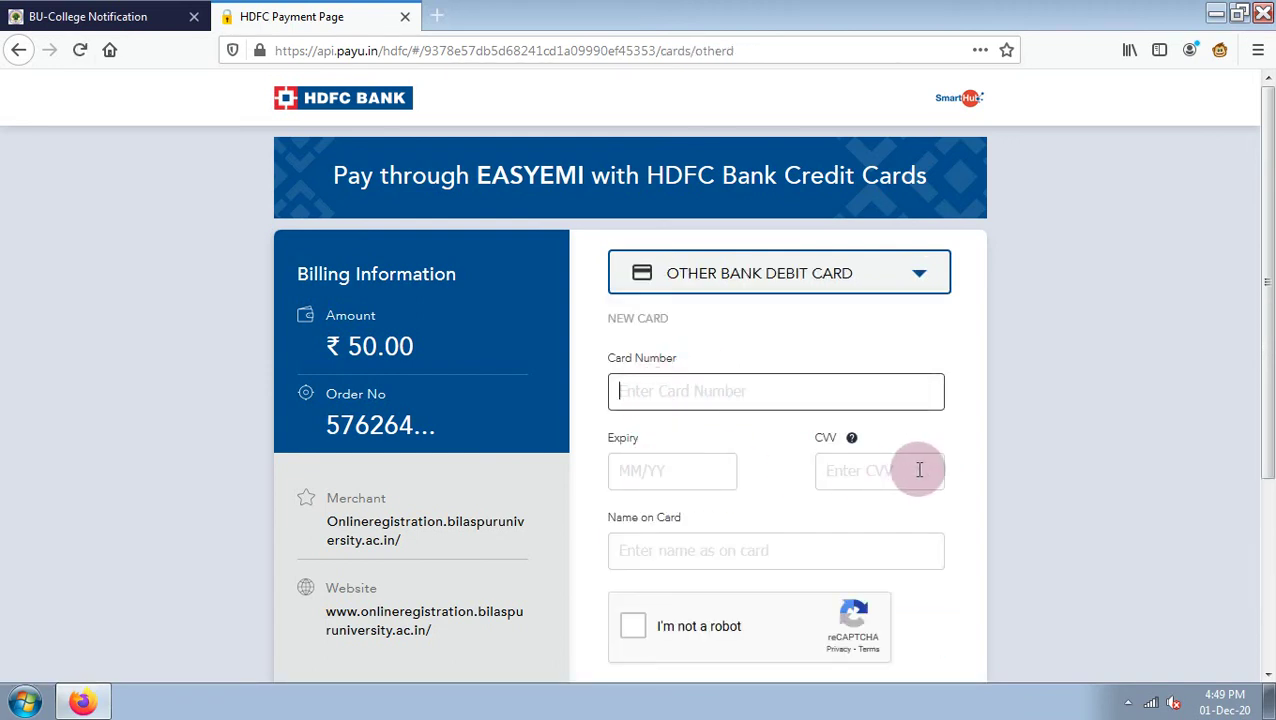
pyautogui.scroll(-2, 681, 550)
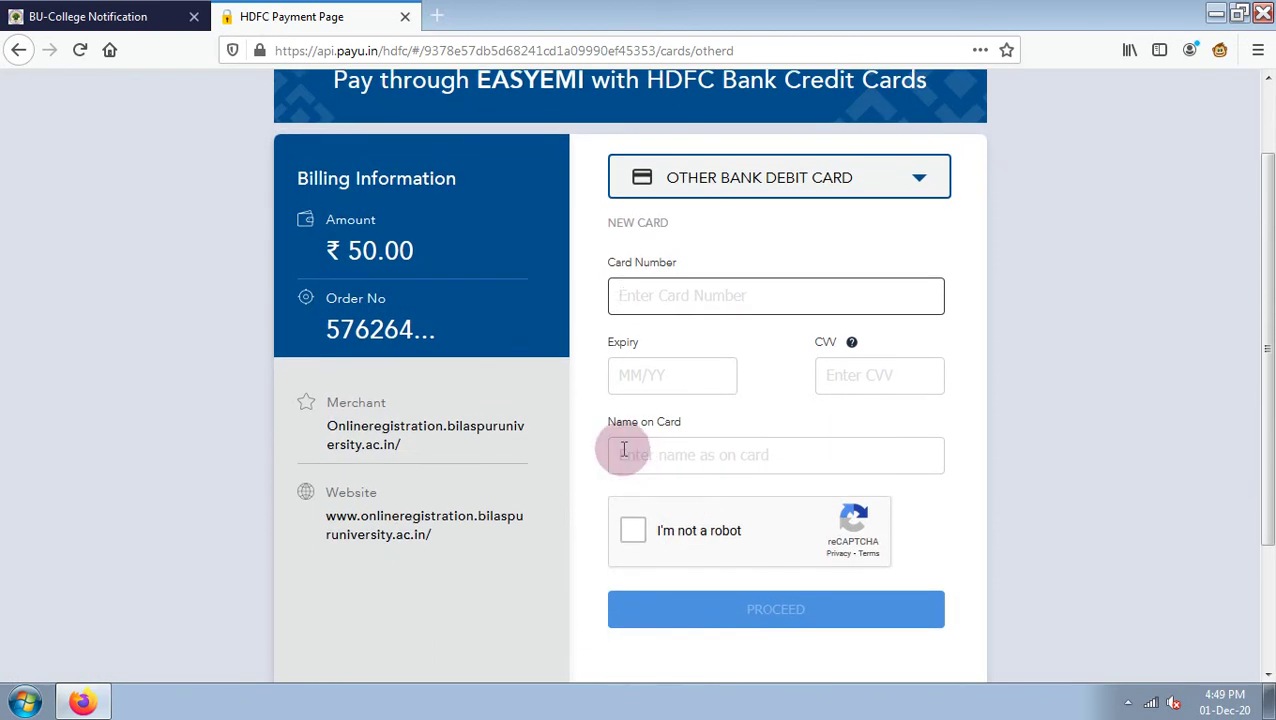
pyautogui.click(673, 449)
pyautogui.click(644, 295)
# Minimise Firefox, refresh the desktop, and restore the payment page.
pyautogui.click(1215, 11)
pyautogui.rightClick(722, 154)
pyautogui.click(765, 207)
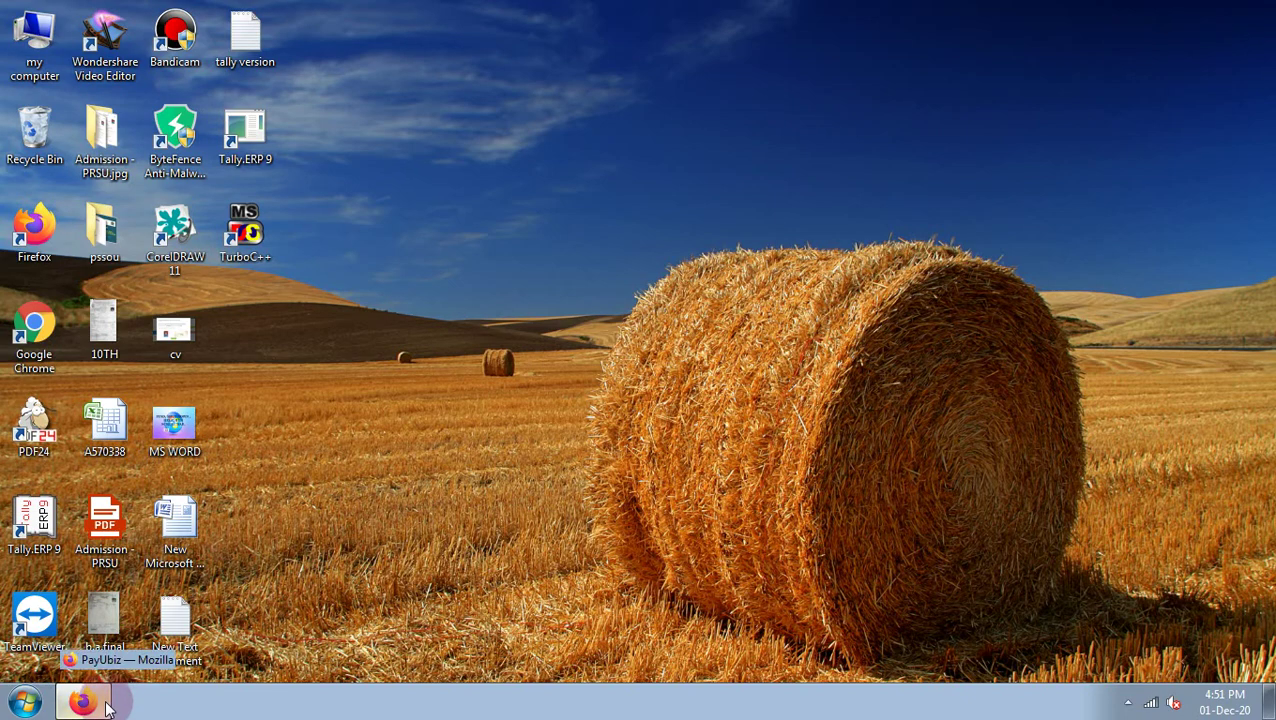
pyautogui.click(84, 703)
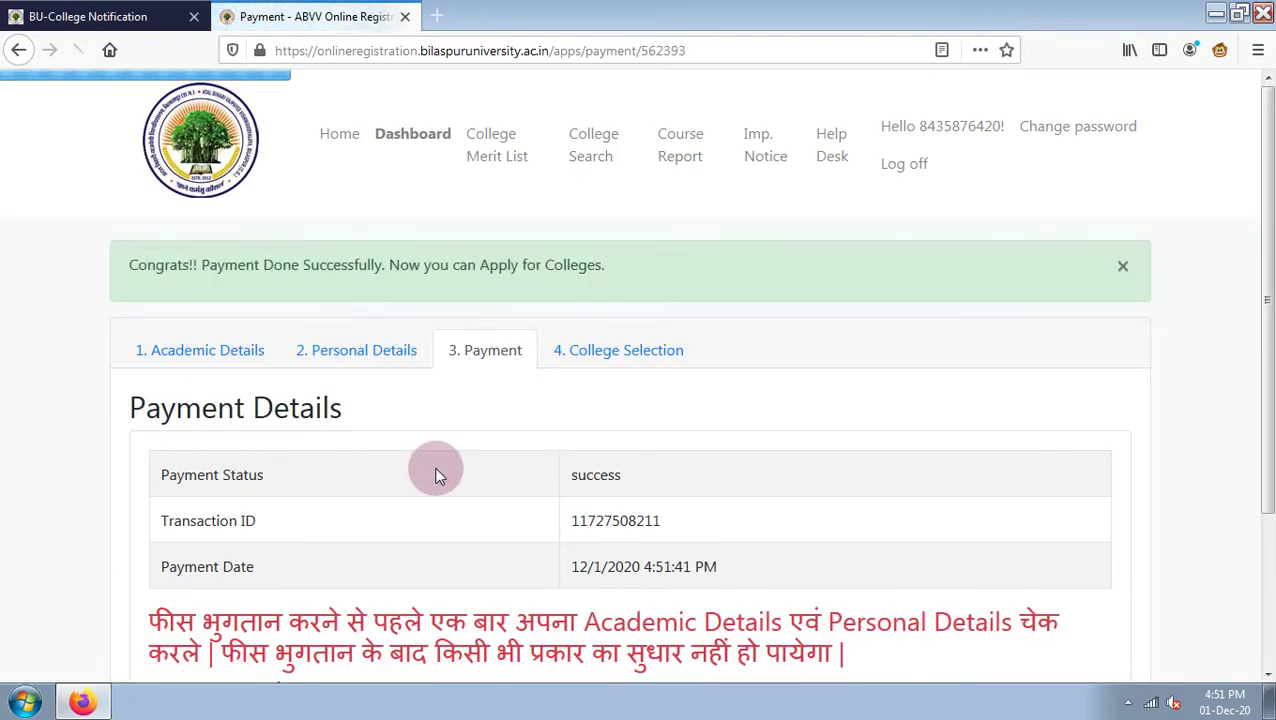
# Read through the Terms and Agreement page and choose 'I Agree & Accept'.
pyautogui.scroll(-3, 436, 472)
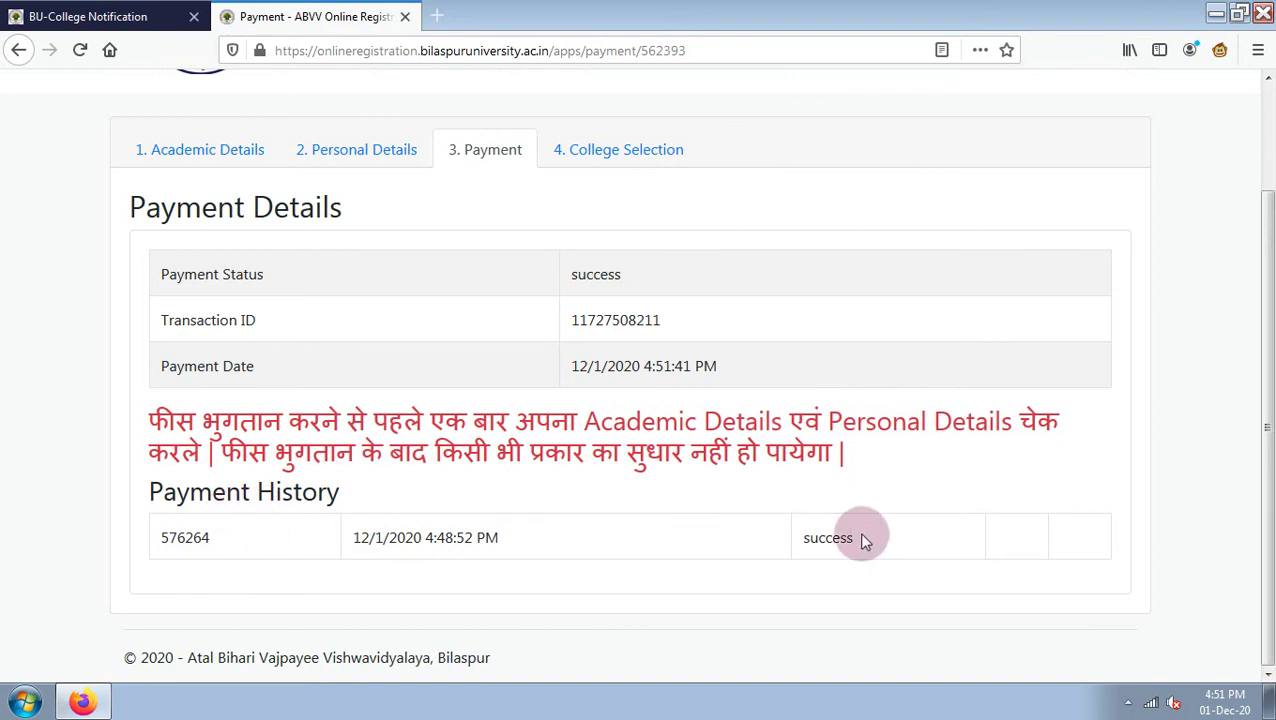
pyautogui.scroll(2, 852, 540)
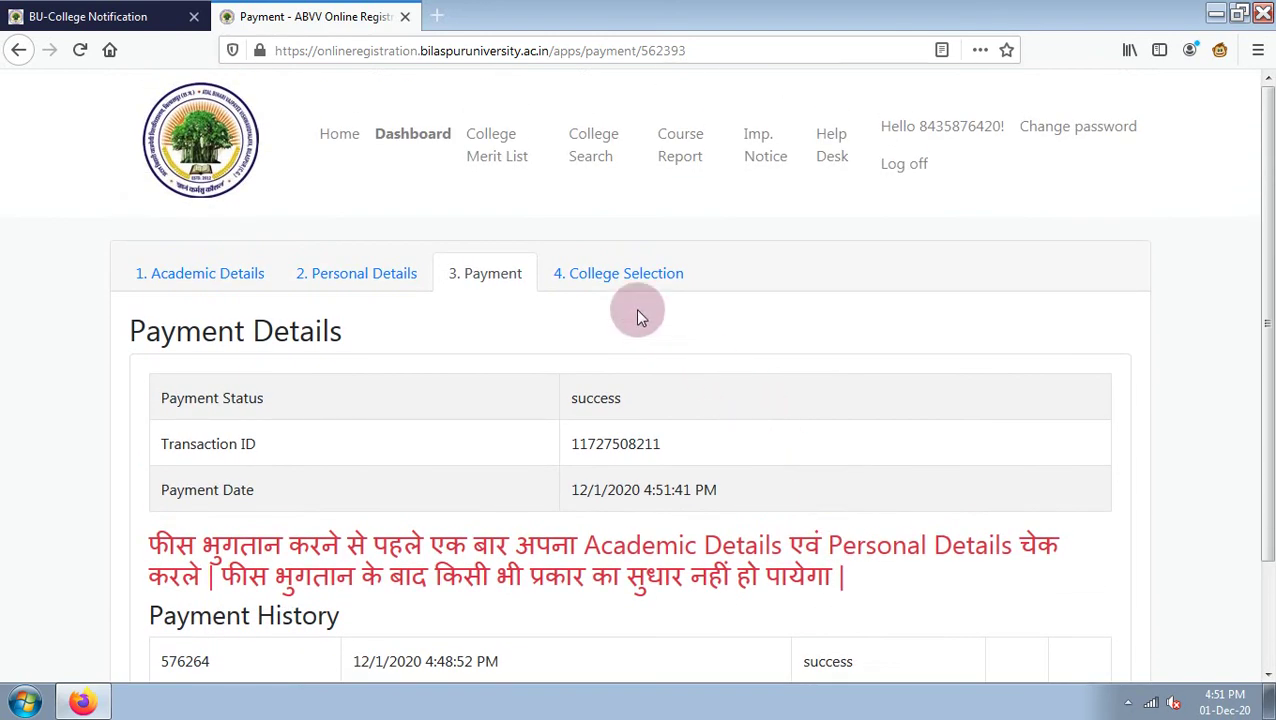
pyautogui.click(611, 280)
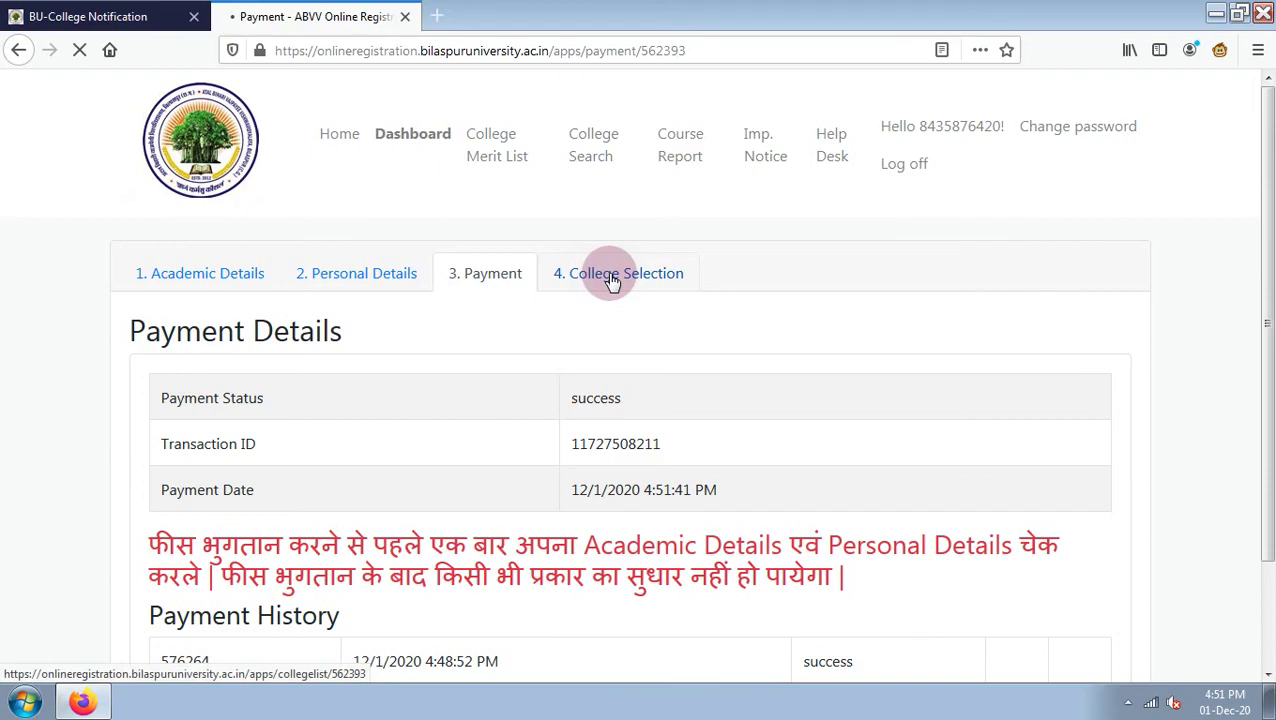
pyautogui.scroll(-4, 607, 272)
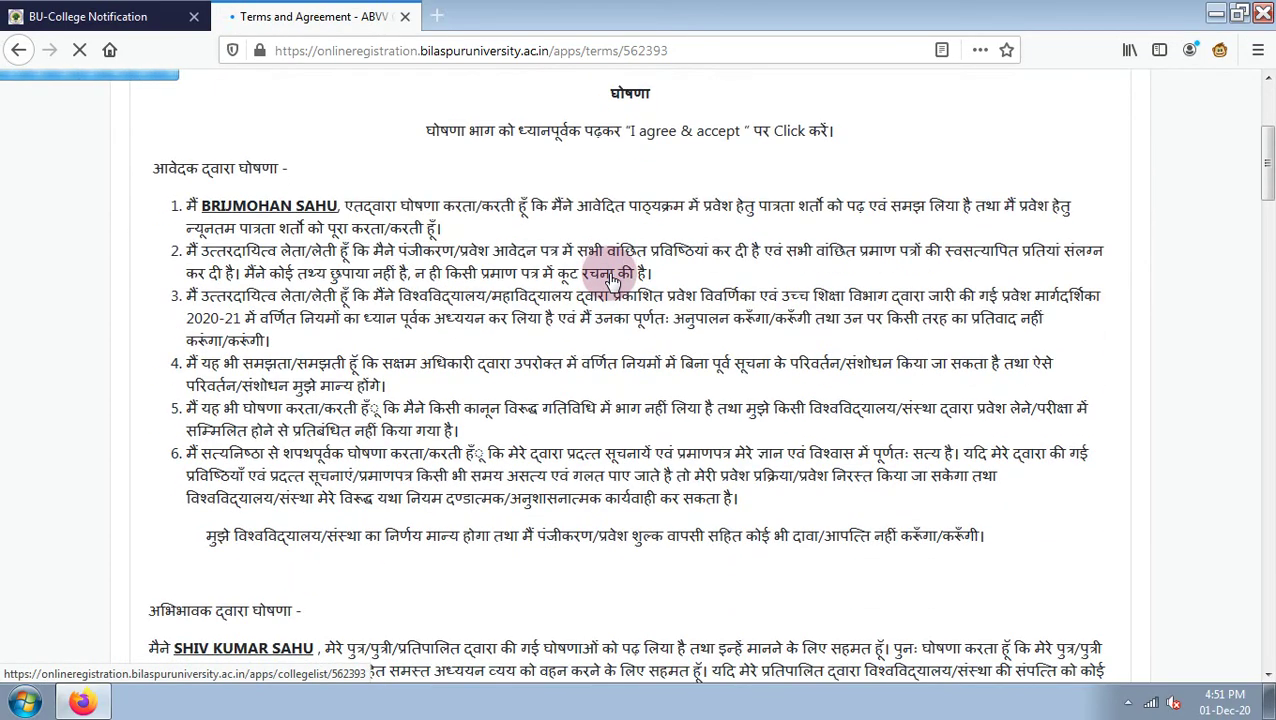
pyautogui.scroll(-10, 504, 290)
pyautogui.scroll(8, 504, 290)
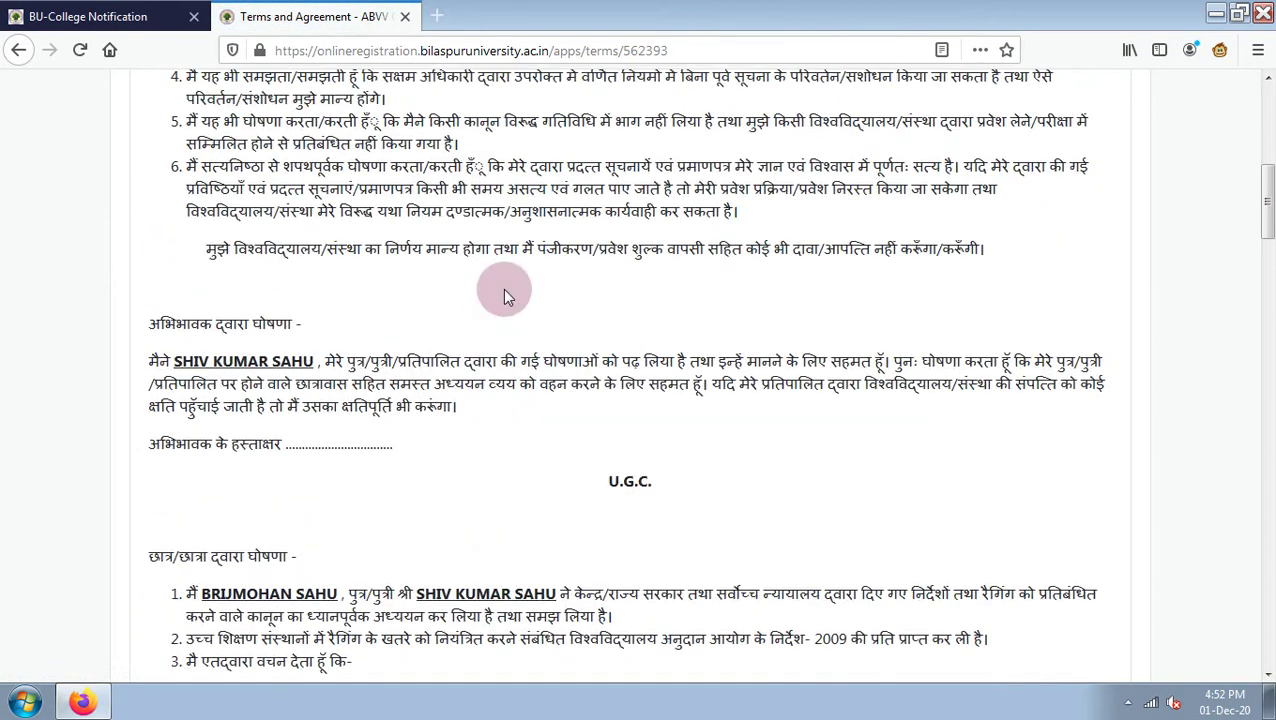
pyautogui.scroll(-18, 504, 292)
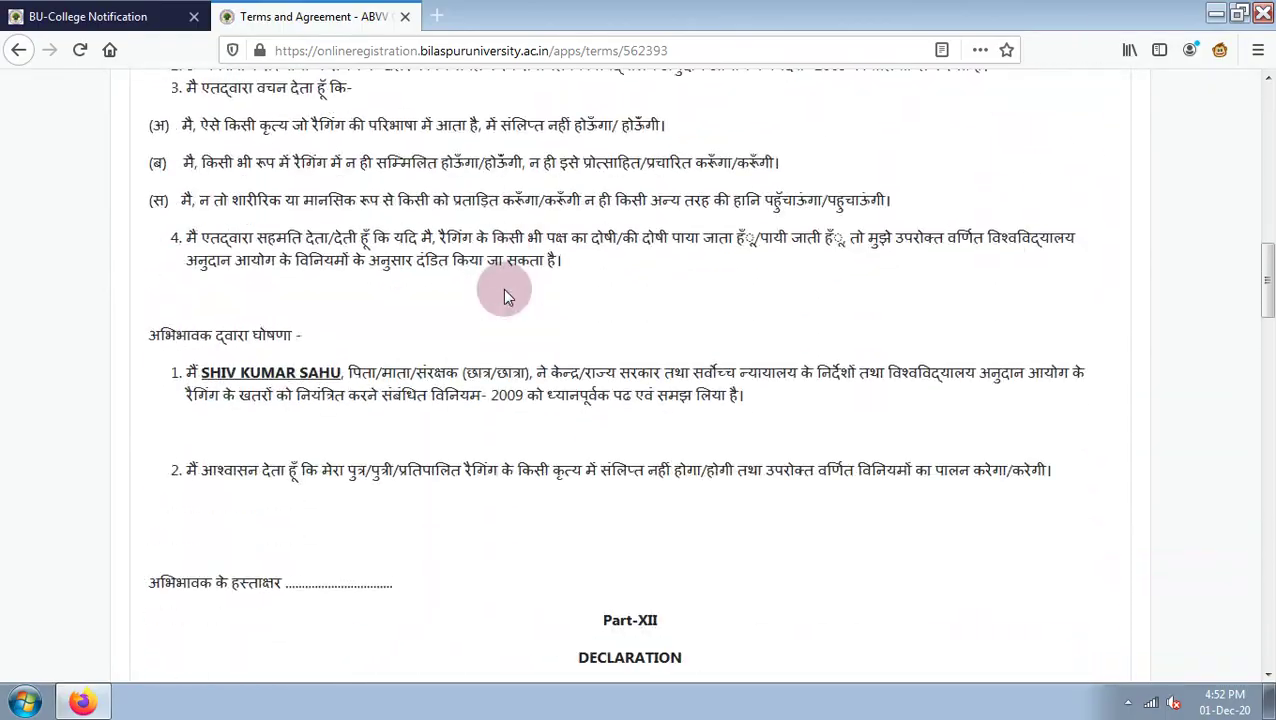
pyautogui.scroll(-20, 505, 296)
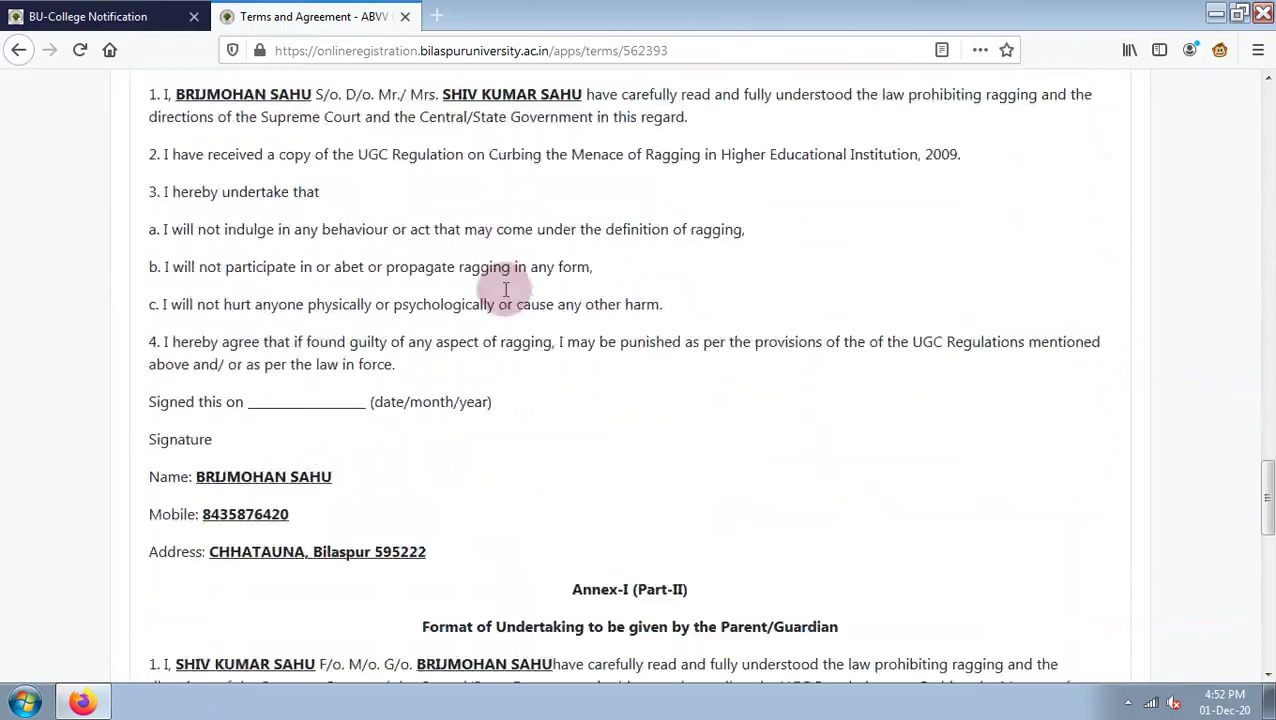
pyautogui.scroll(-6, 505, 296)
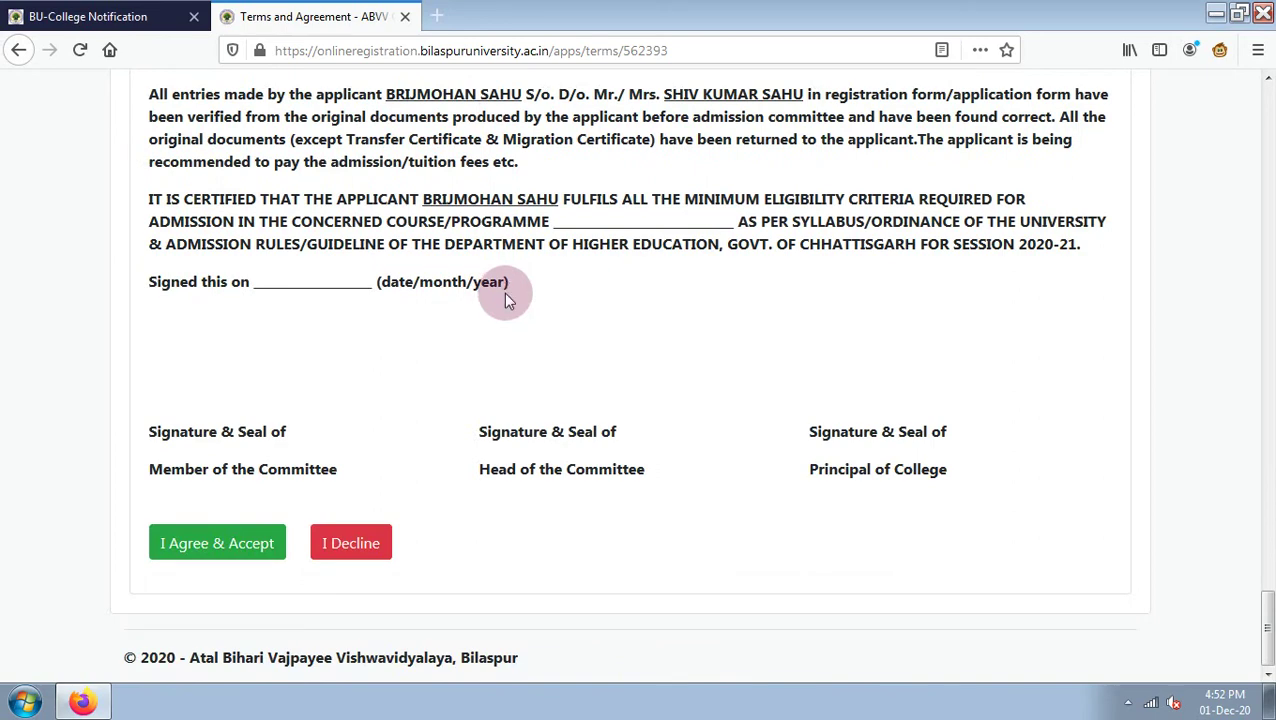
pyautogui.click(195, 551)
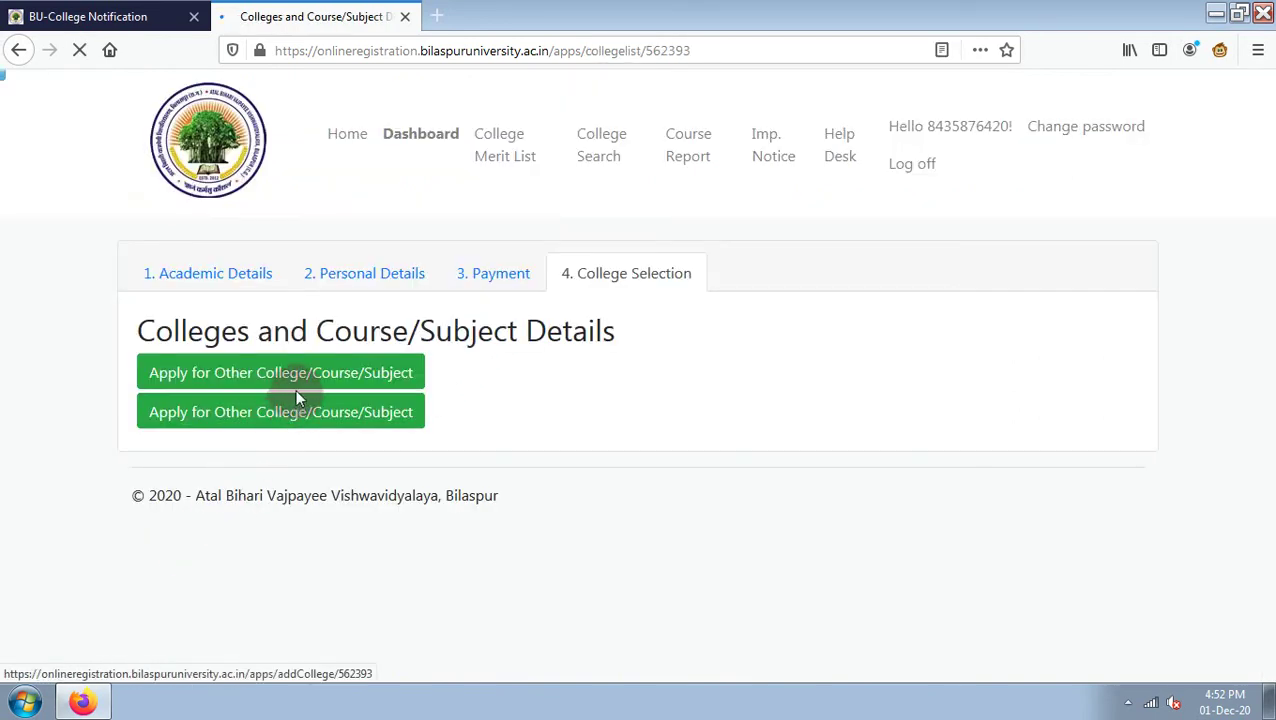
# Start a new college application with P.G. Diploma in Computer Applications as the course.
pyautogui.click(278, 374)
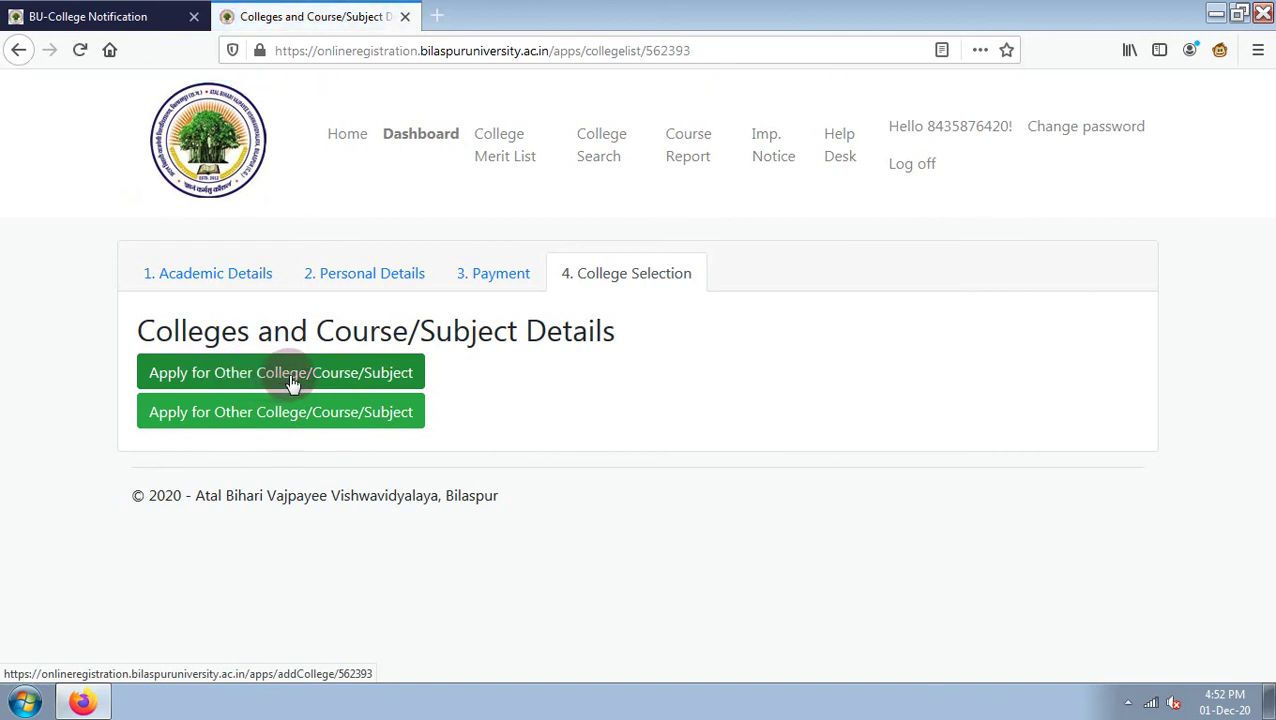
pyautogui.click(291, 375)
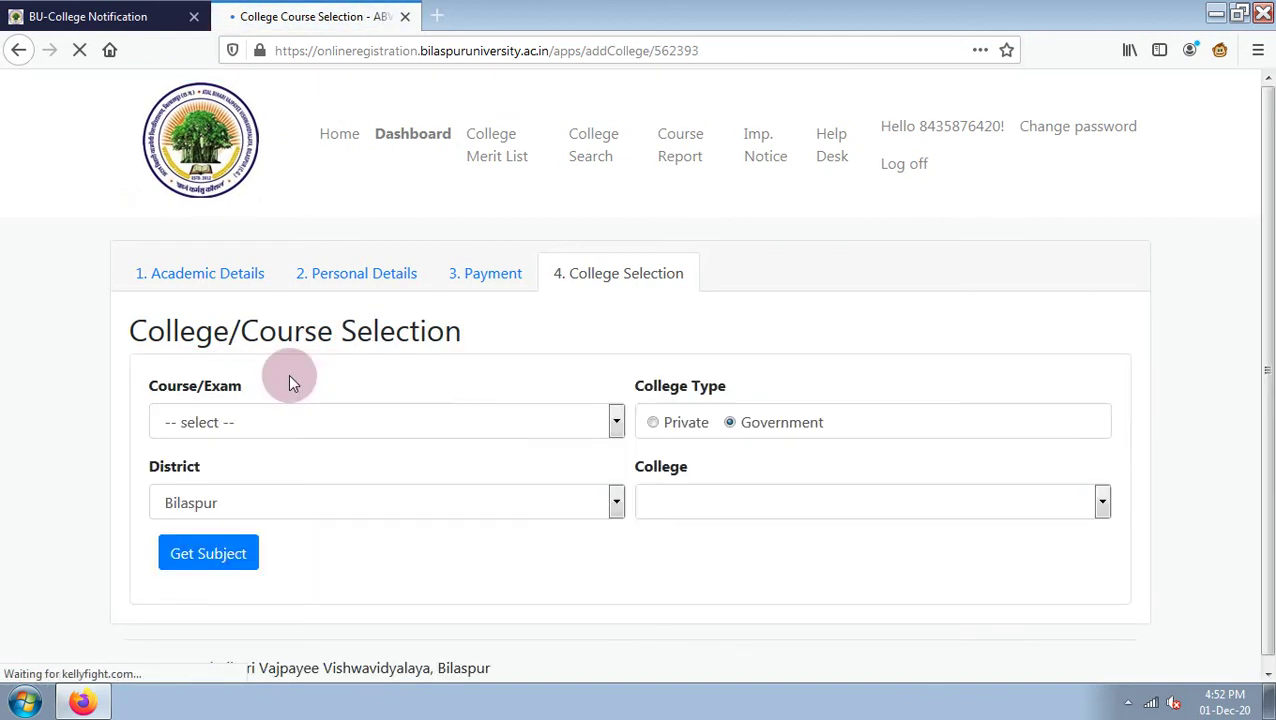
pyautogui.click(258, 419)
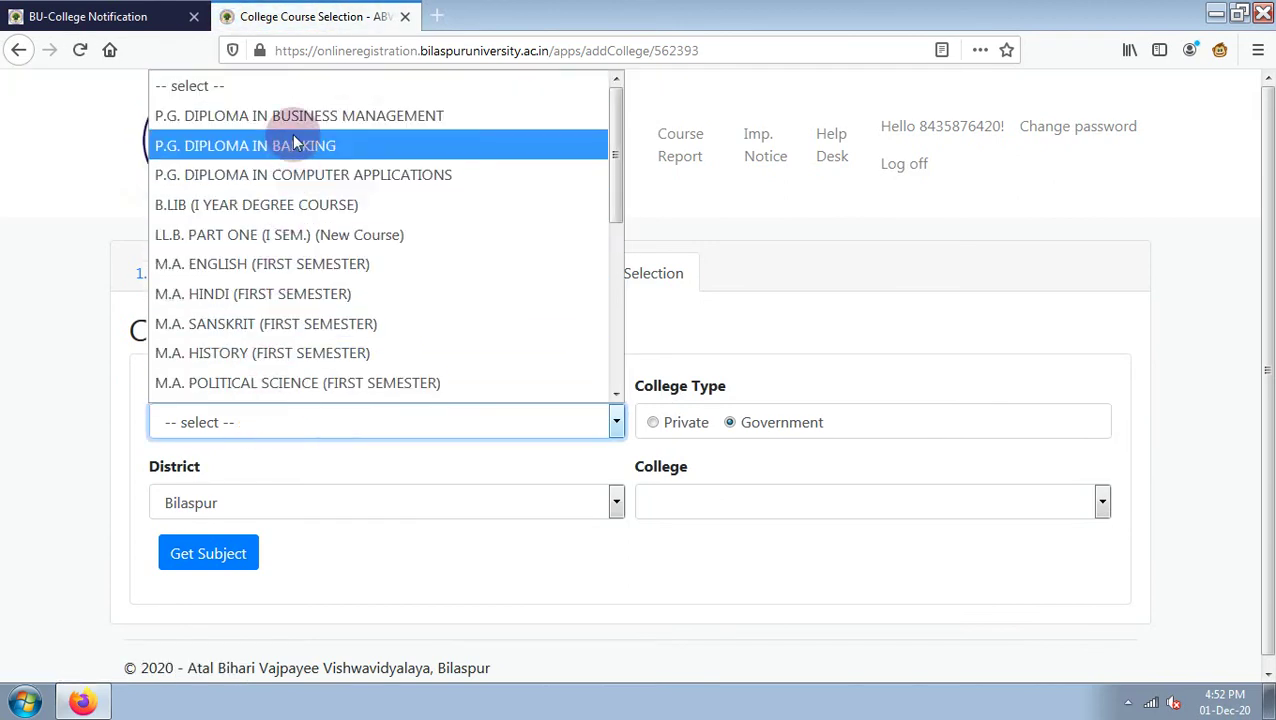
pyautogui.scroll(-2, 283, 313)
pyautogui.scroll(-2, 283, 313)
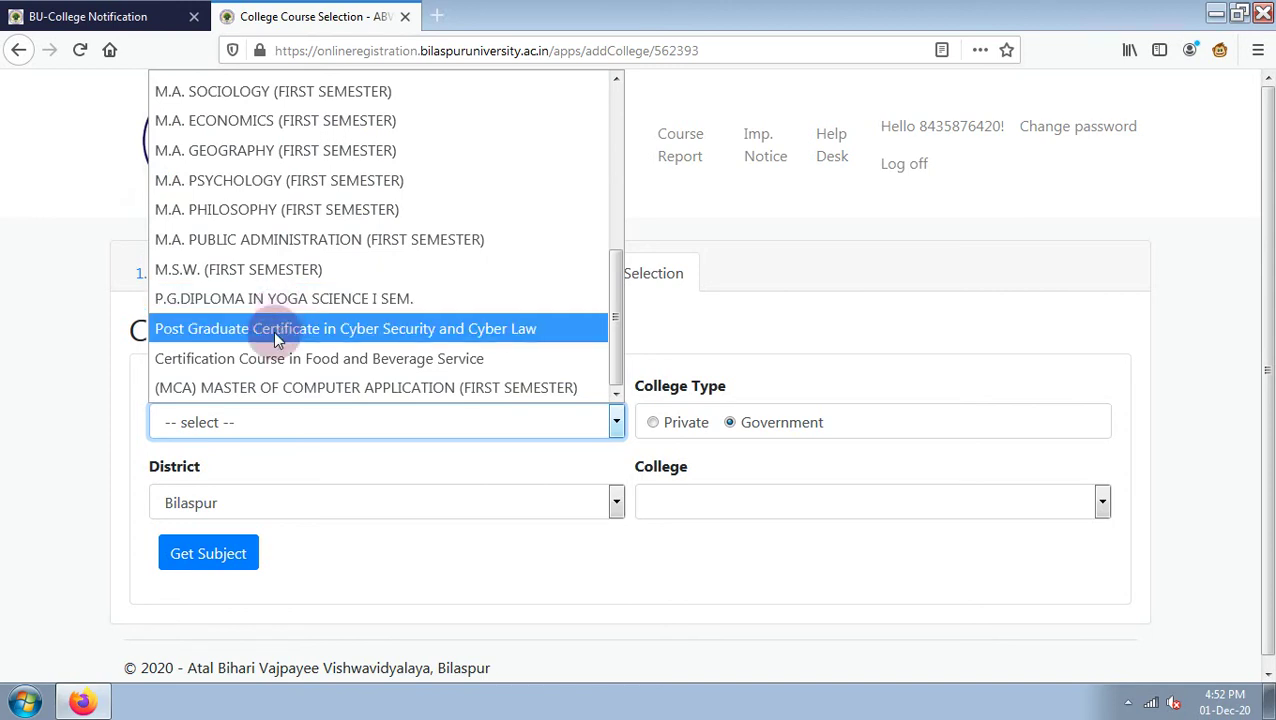
pyautogui.scroll(5, 266, 389)
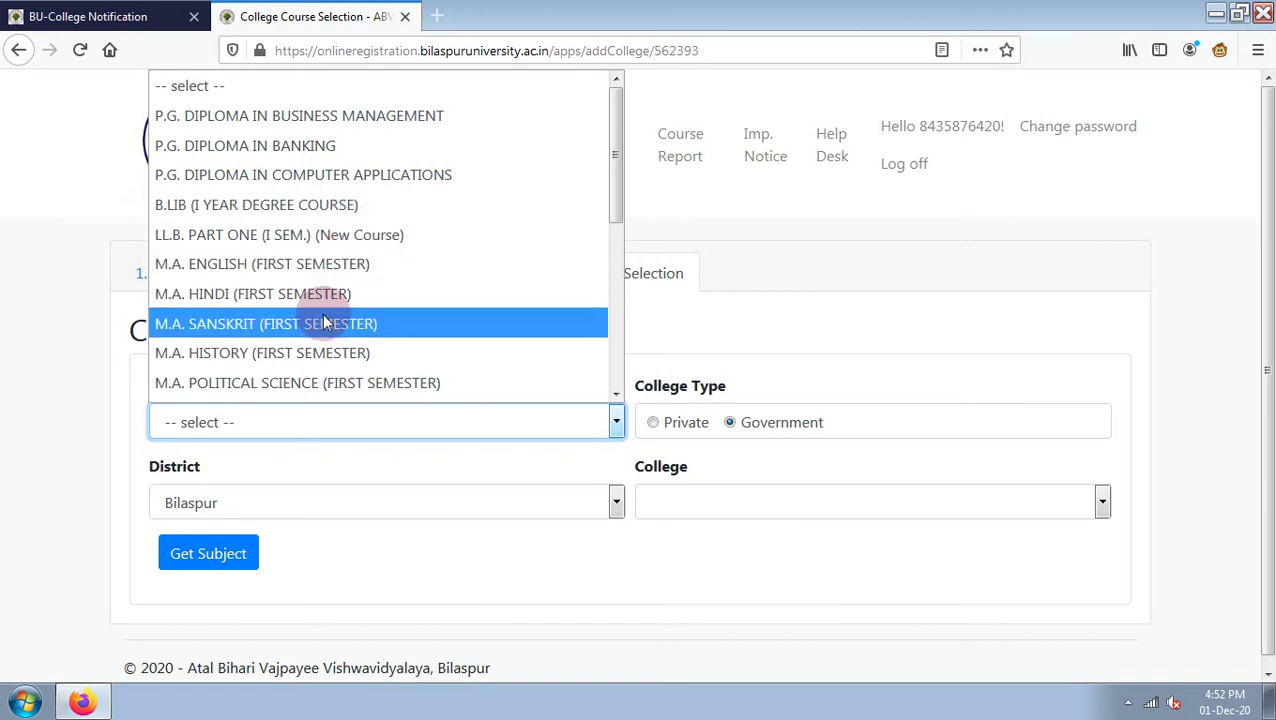
pyautogui.scroll(-5, 322, 388)
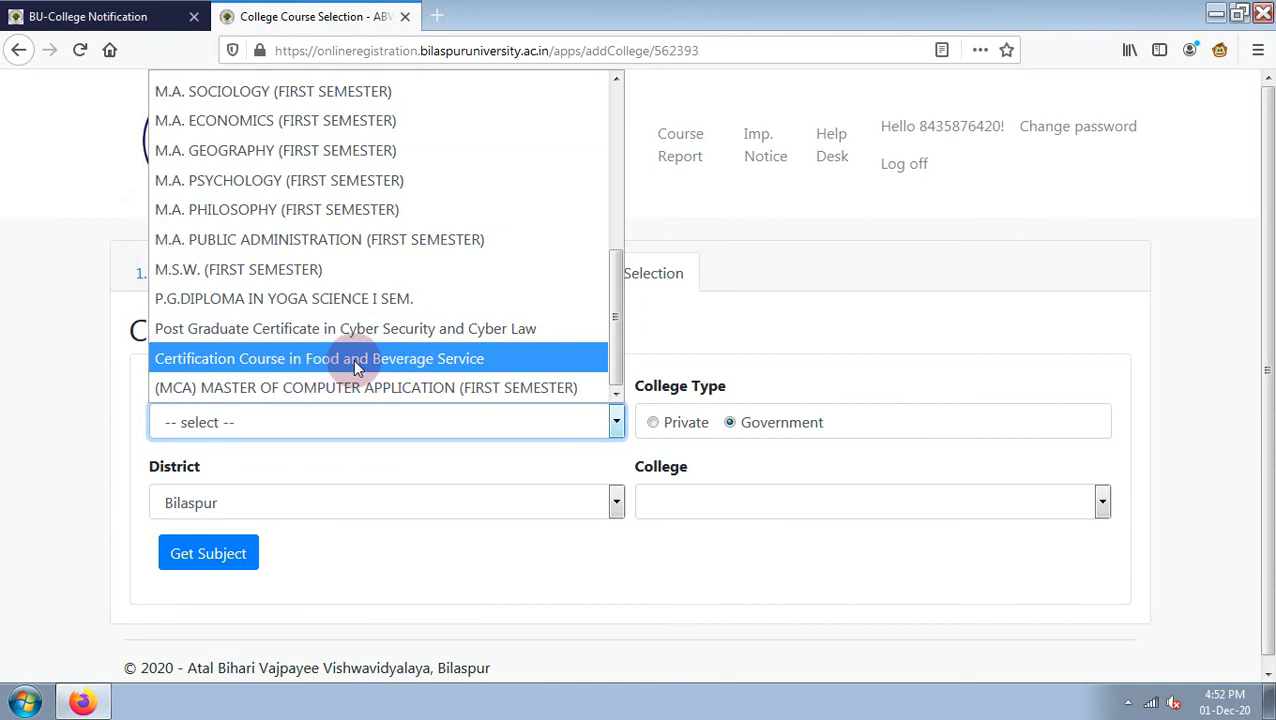
pyautogui.scroll(5, 320, 287)
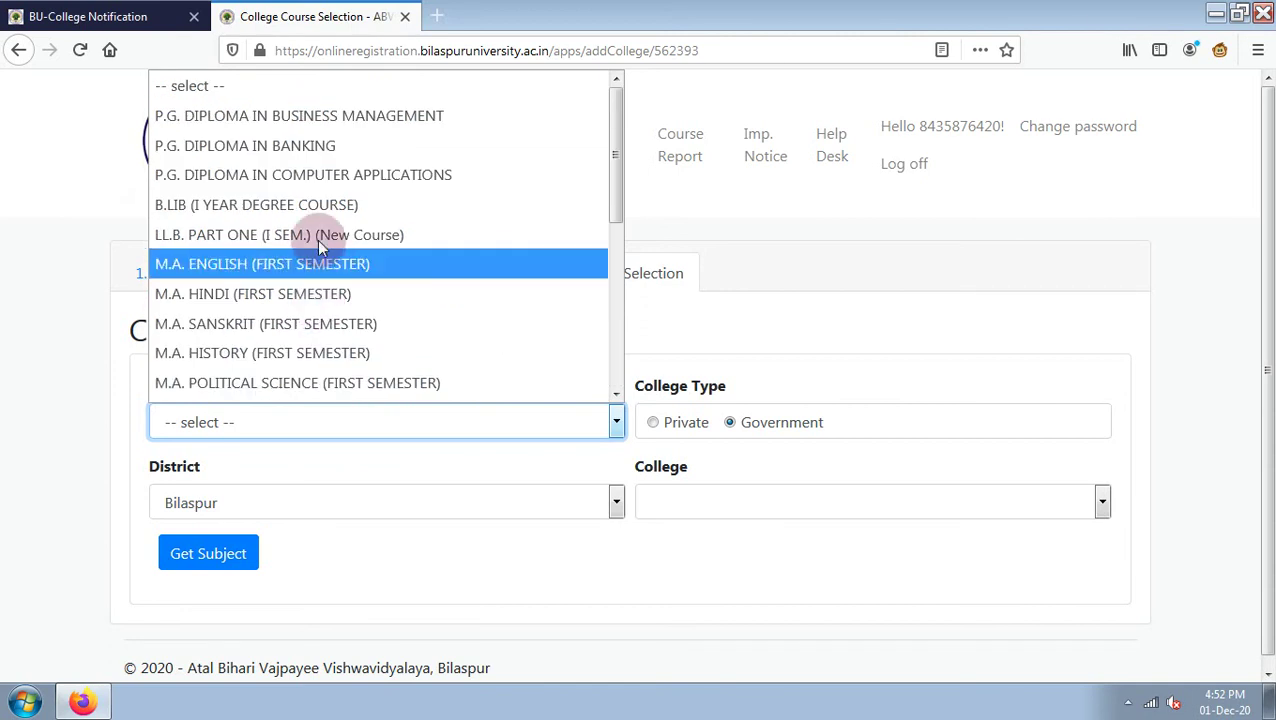
pyautogui.click(336, 176)
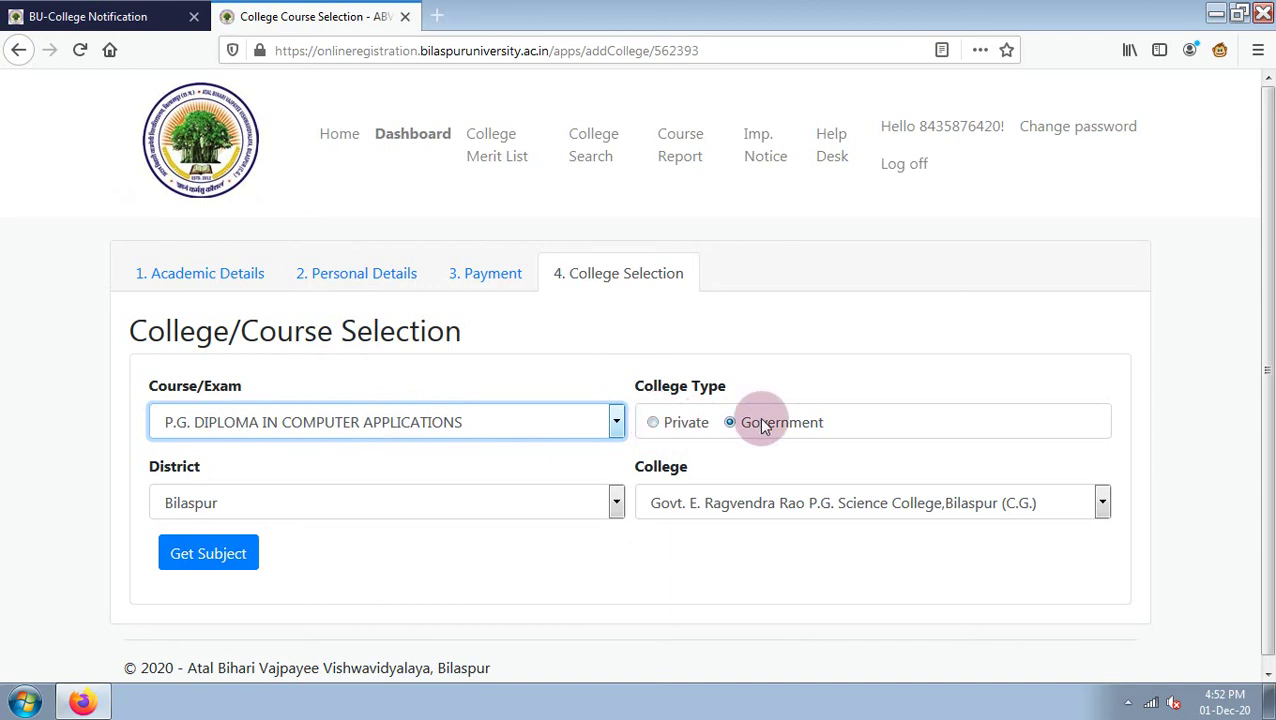
# Switch to Private, choose Siddharth College, Hardikala, Bilha, and load its subjects.
pyautogui.click(760, 510)
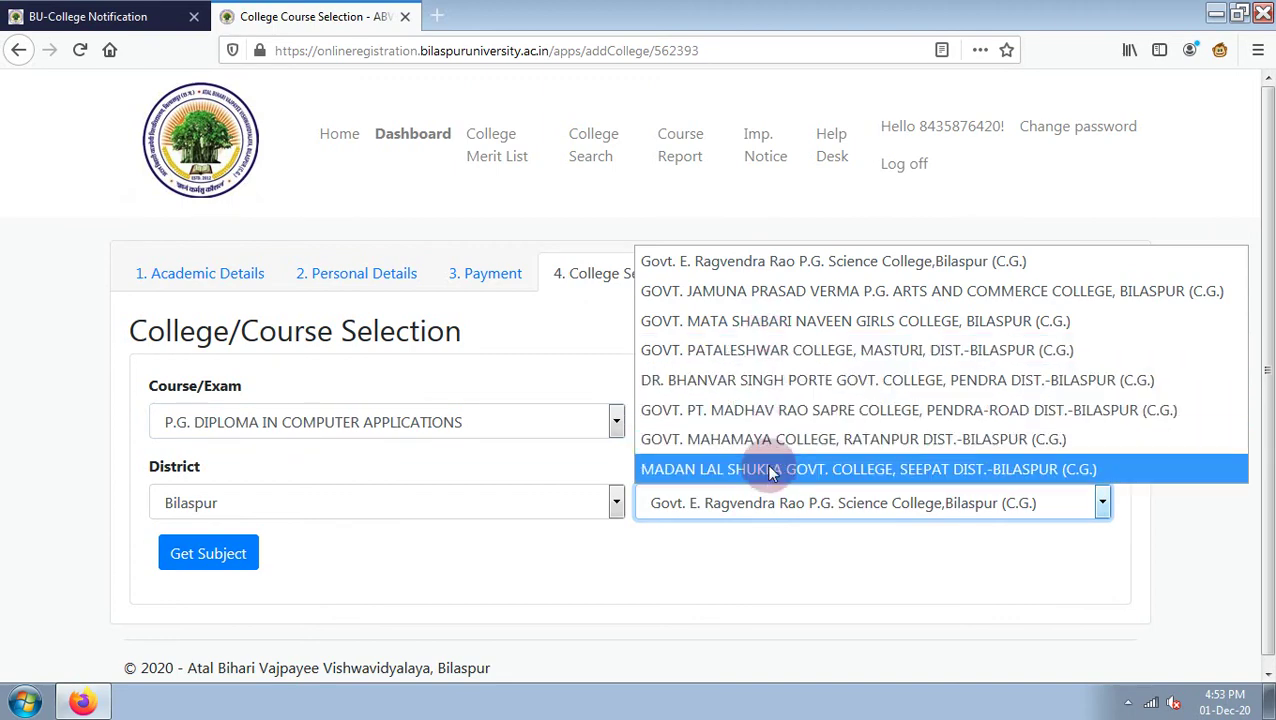
pyautogui.click(774, 264)
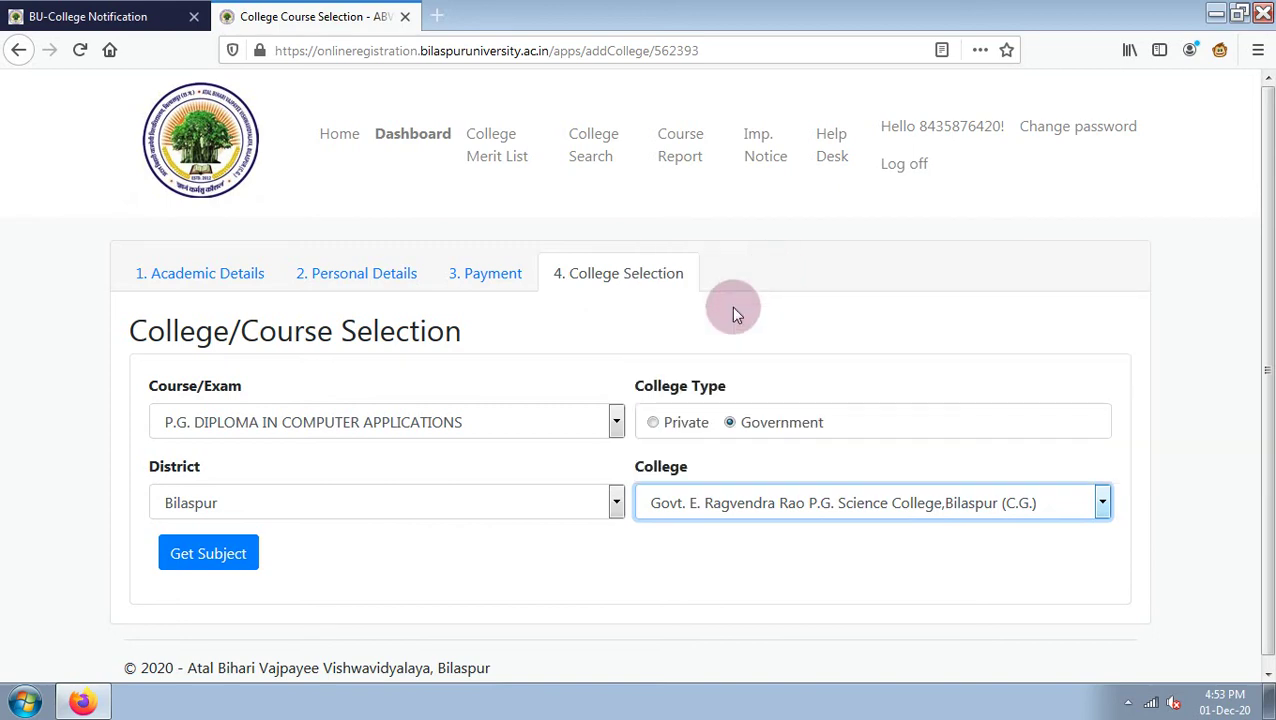
pyautogui.click(652, 423)
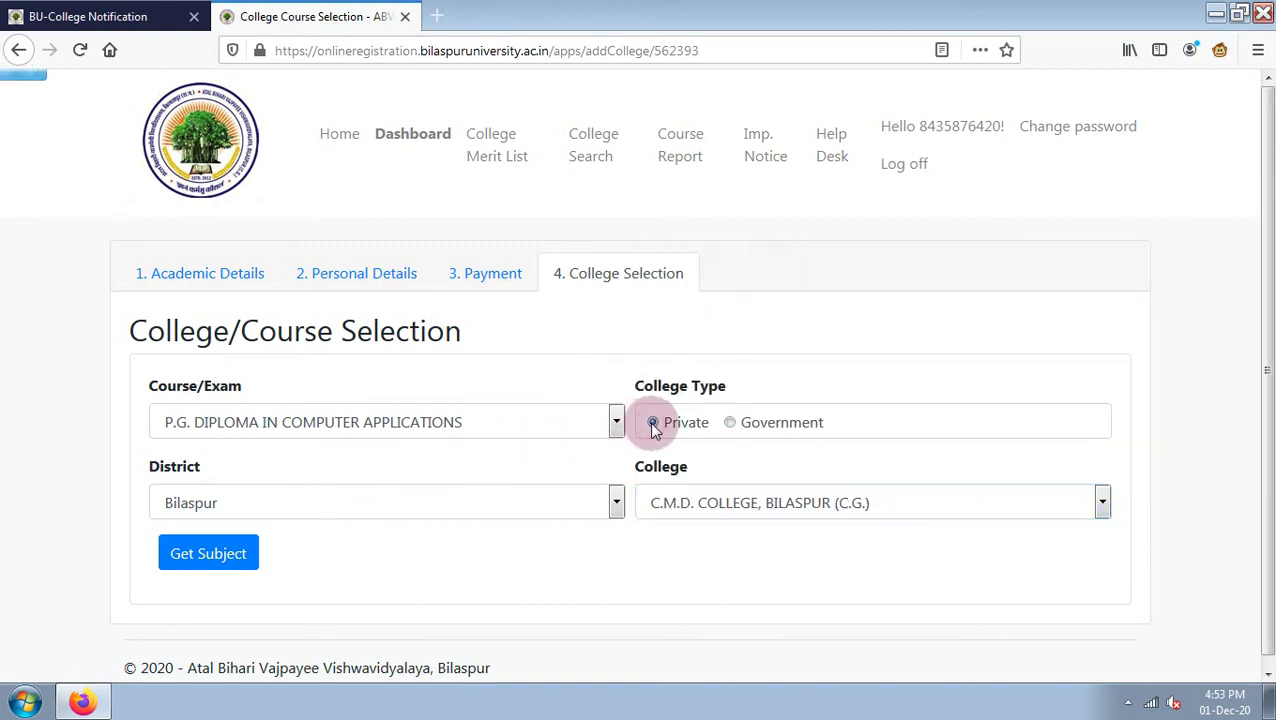
pyautogui.click(728, 500)
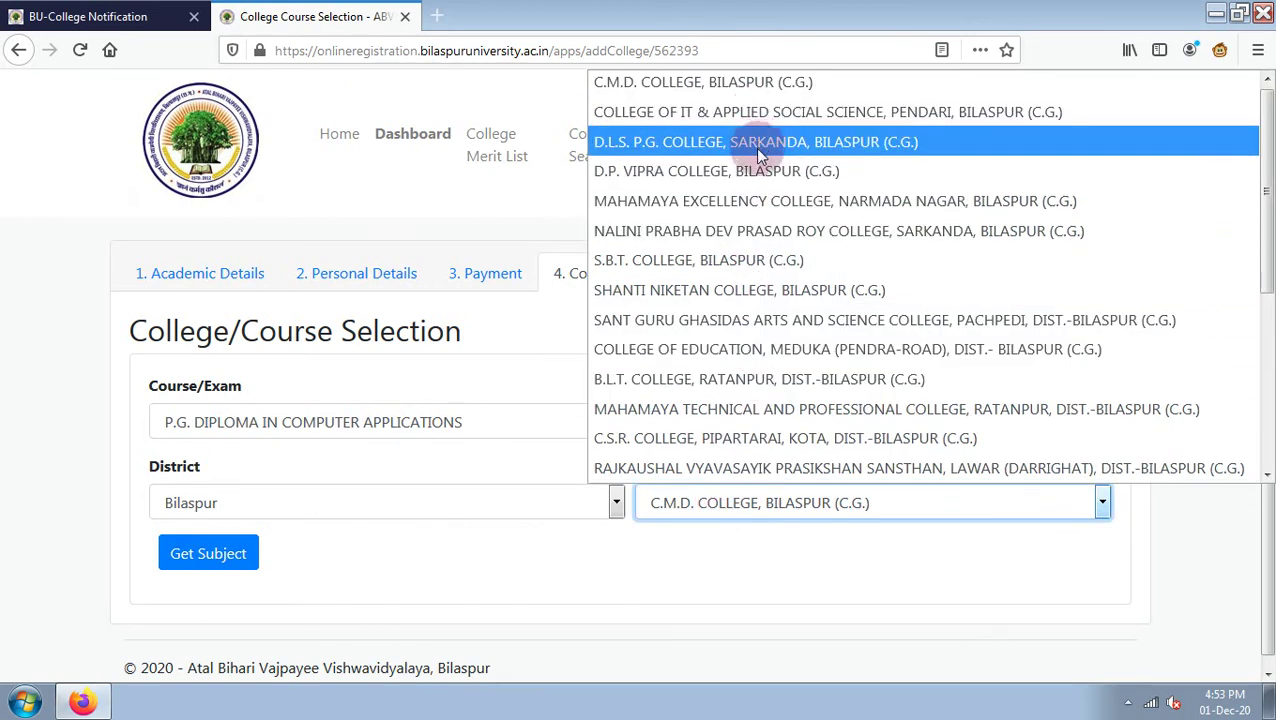
pyautogui.scroll(-2, 760, 150)
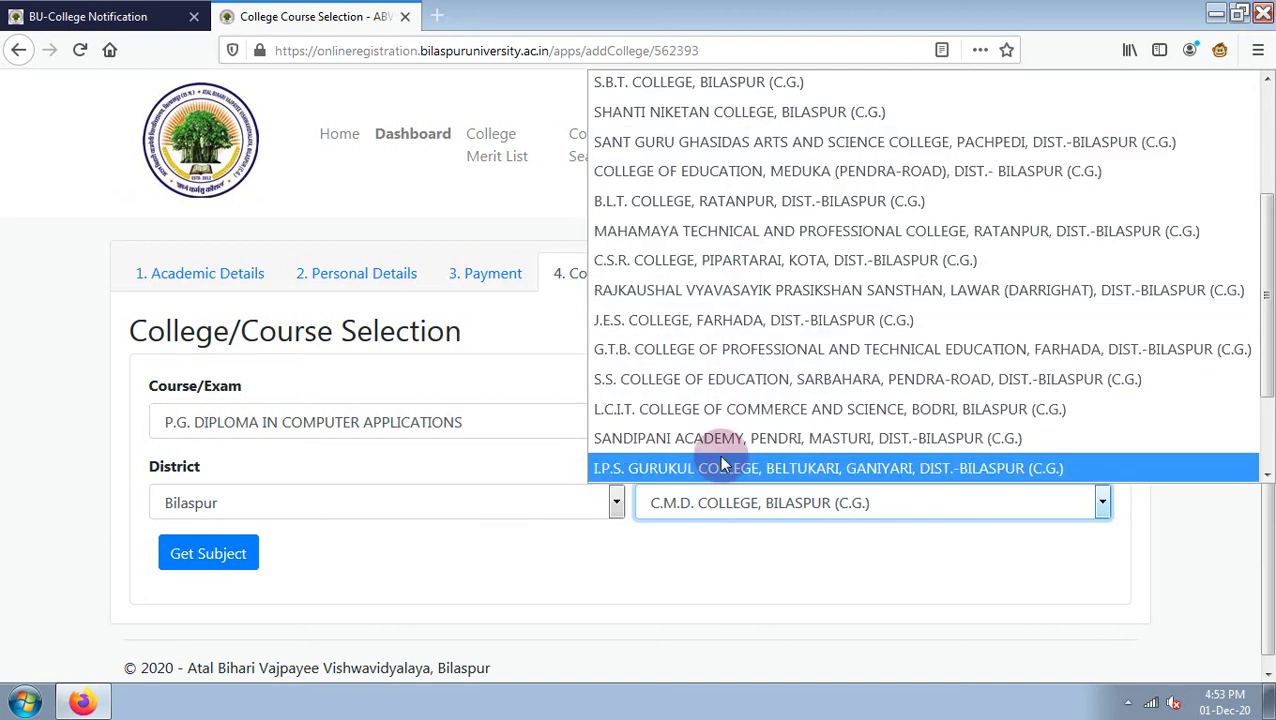
pyautogui.scroll(-2, 700, 440)
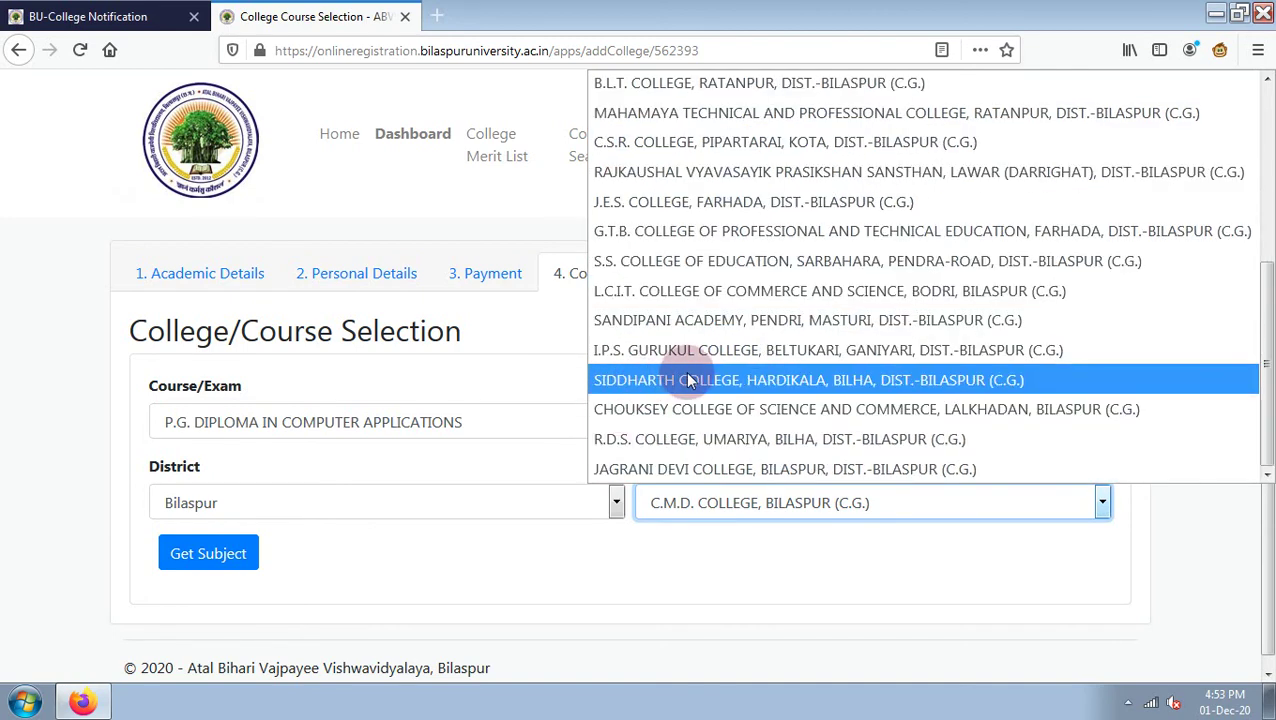
pyautogui.click(785, 381)
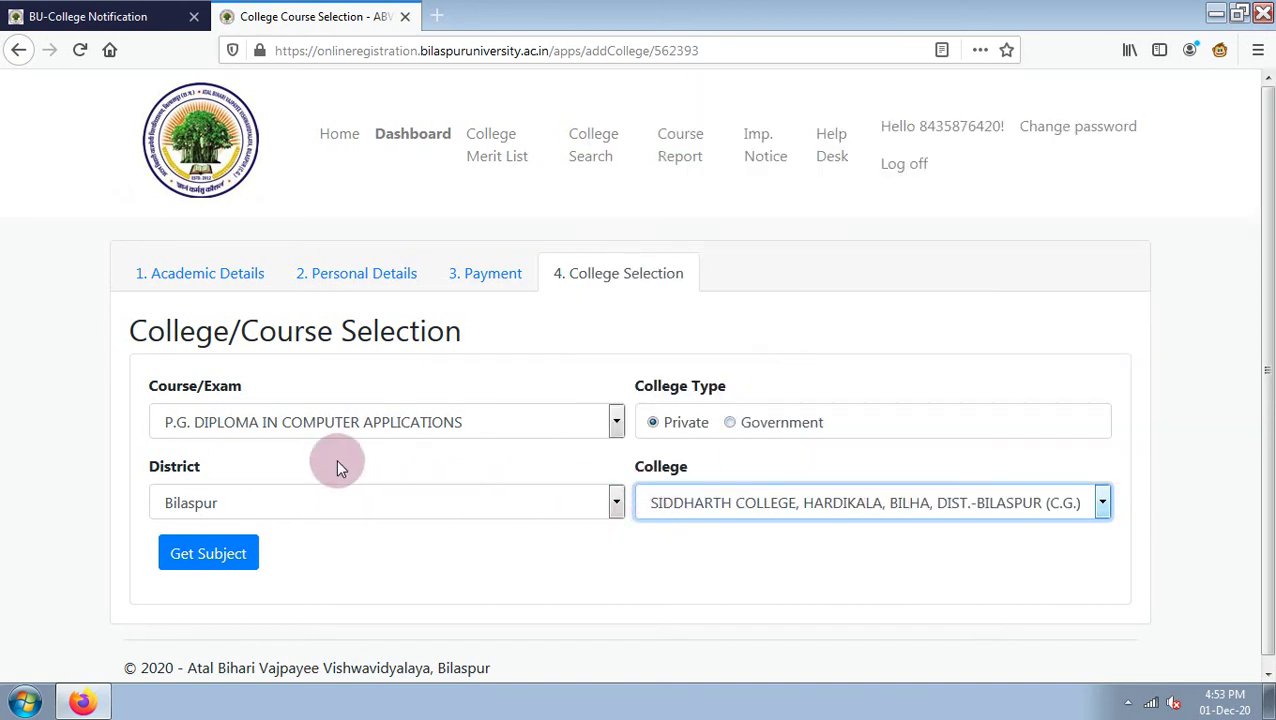
pyautogui.click(234, 551)
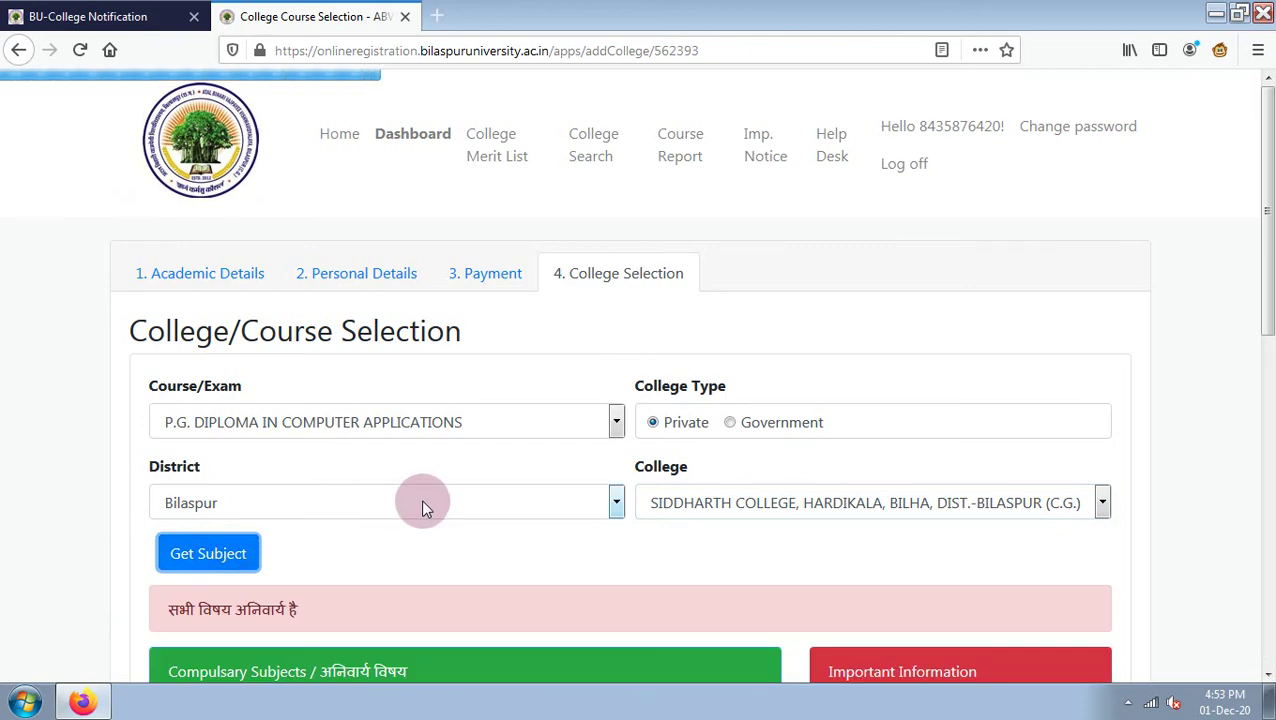
# Agree to the declaration and save the Siddharth College PGDCA application.
pyautogui.scroll(-5, 421, 513)
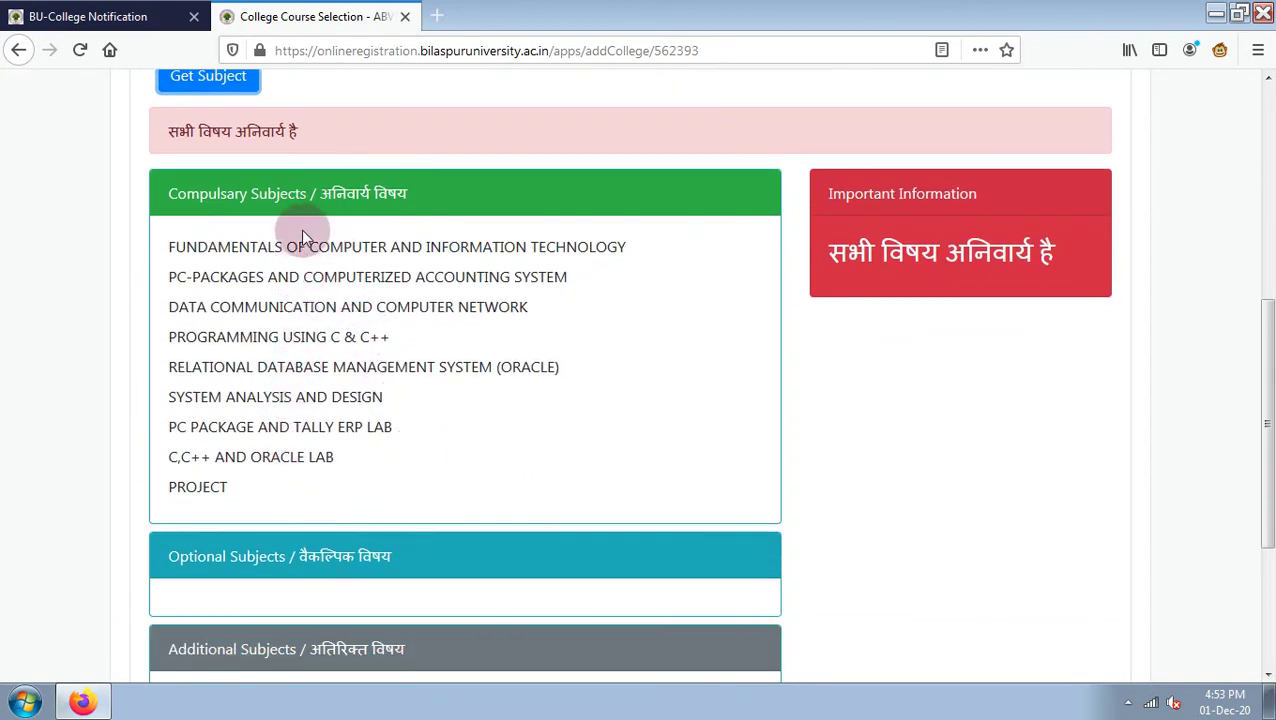
pyautogui.scroll(-3, 498, 384)
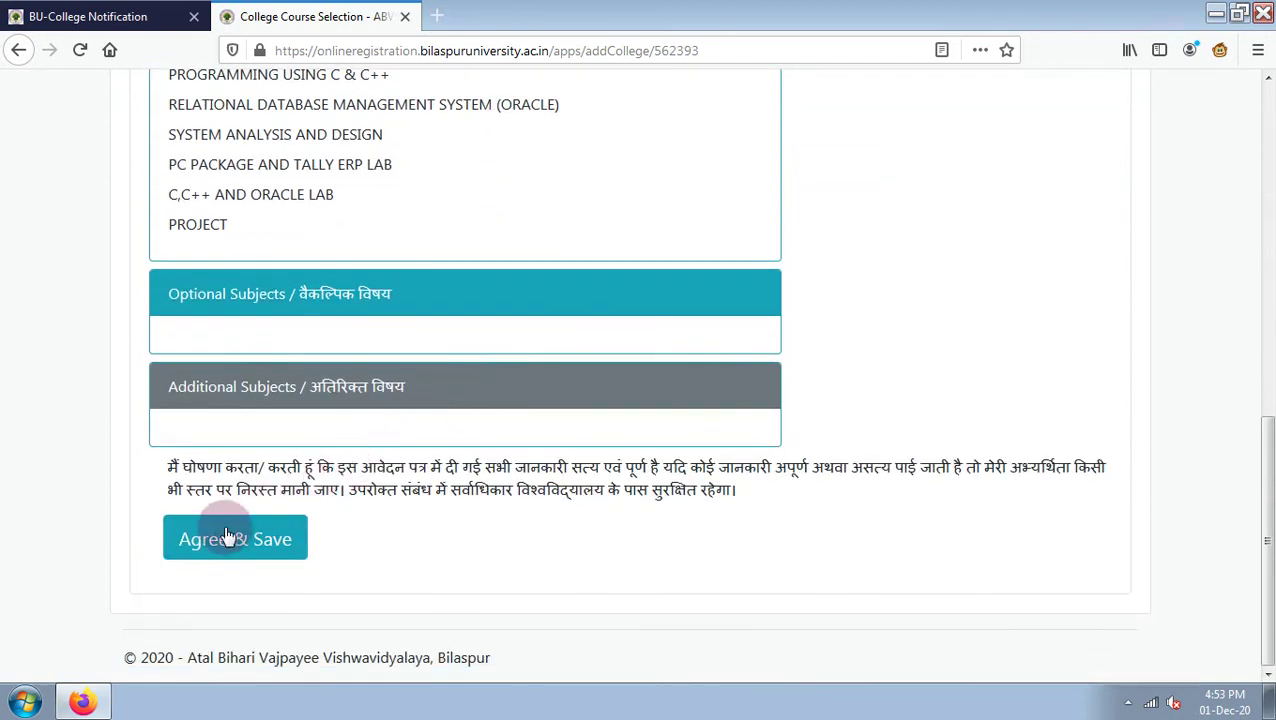
pyautogui.click(250, 545)
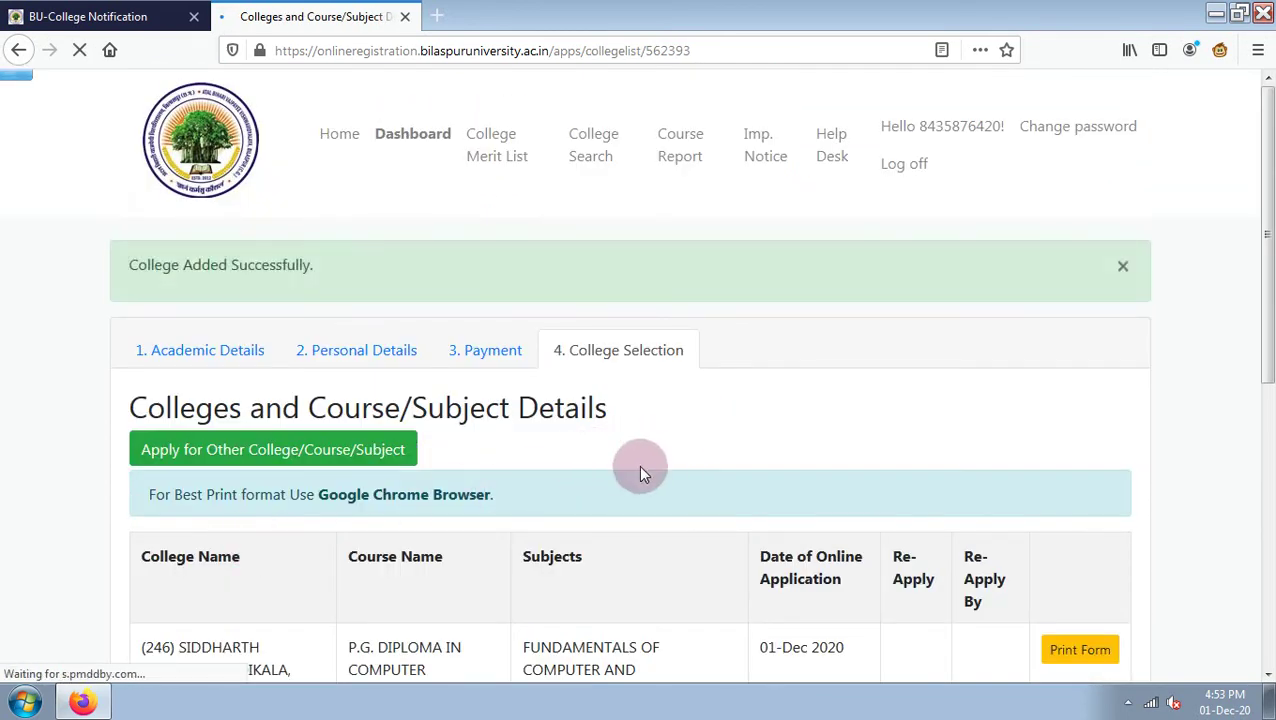
# Start another application for P.G. Diploma in Computer Applications with a Private college type.
pyautogui.click(322, 456)
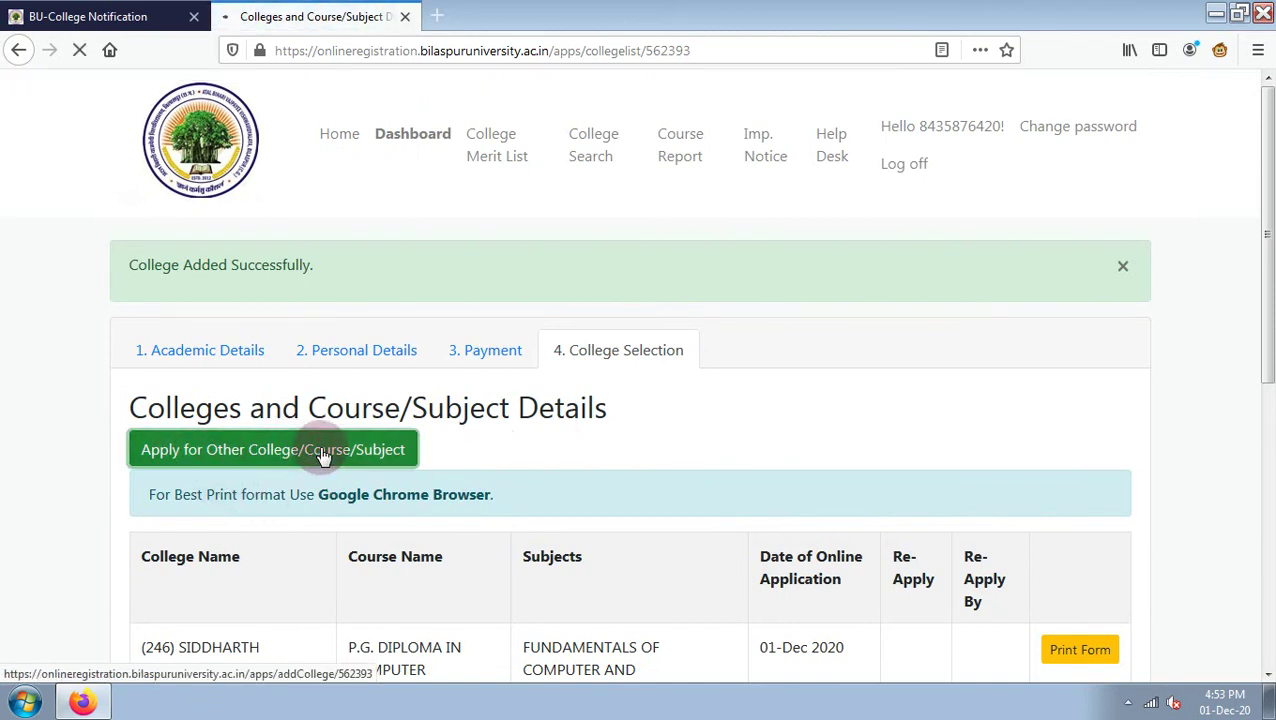
pyautogui.click(322, 423)
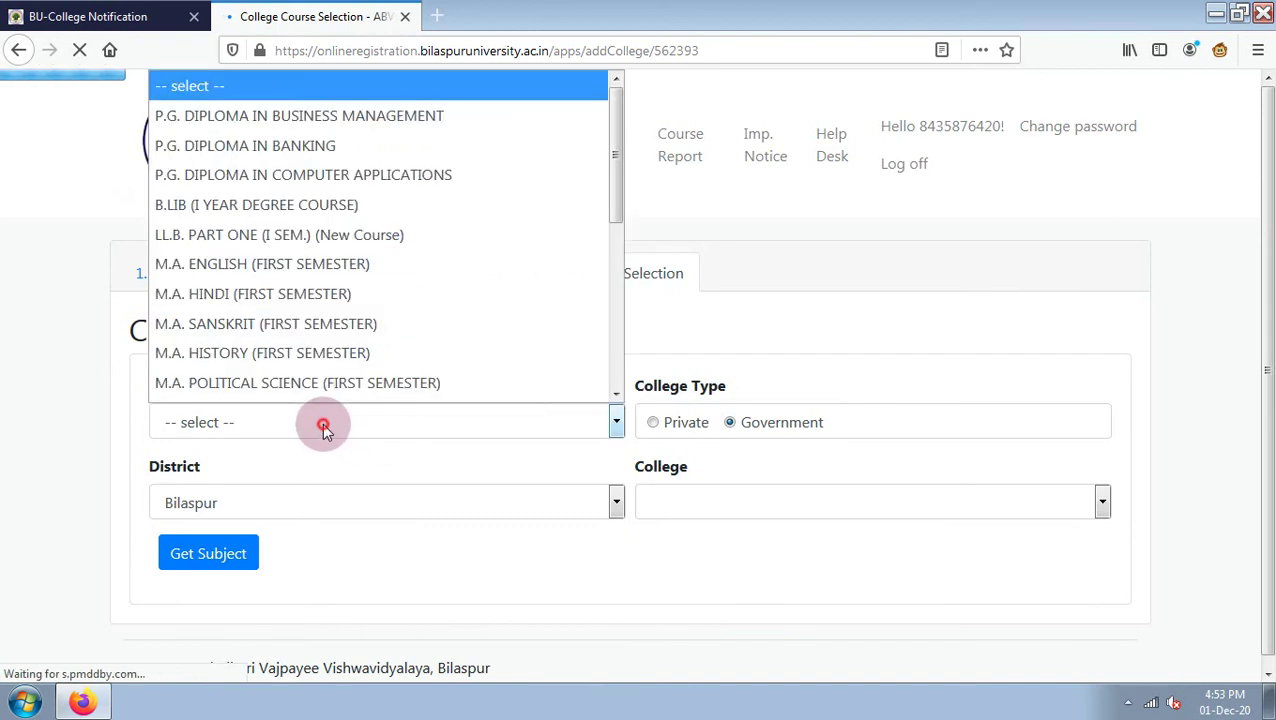
pyautogui.scroll(-1, 322, 208)
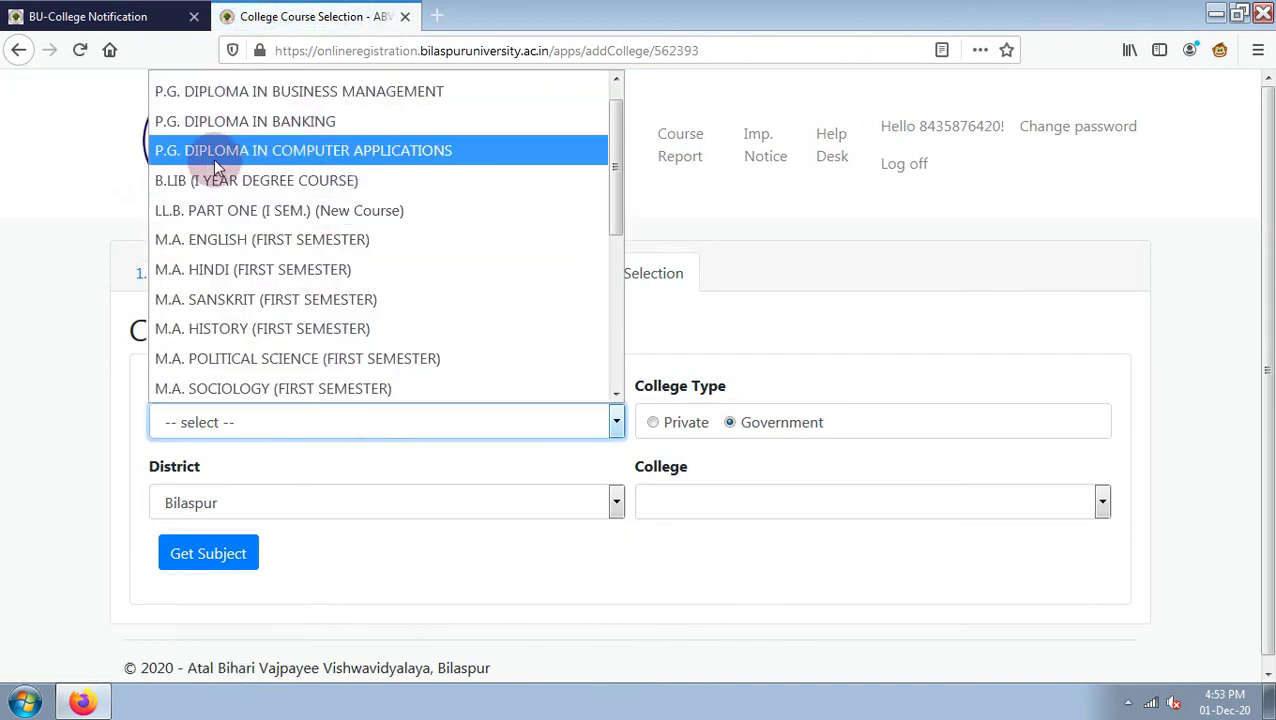
pyautogui.click(366, 152)
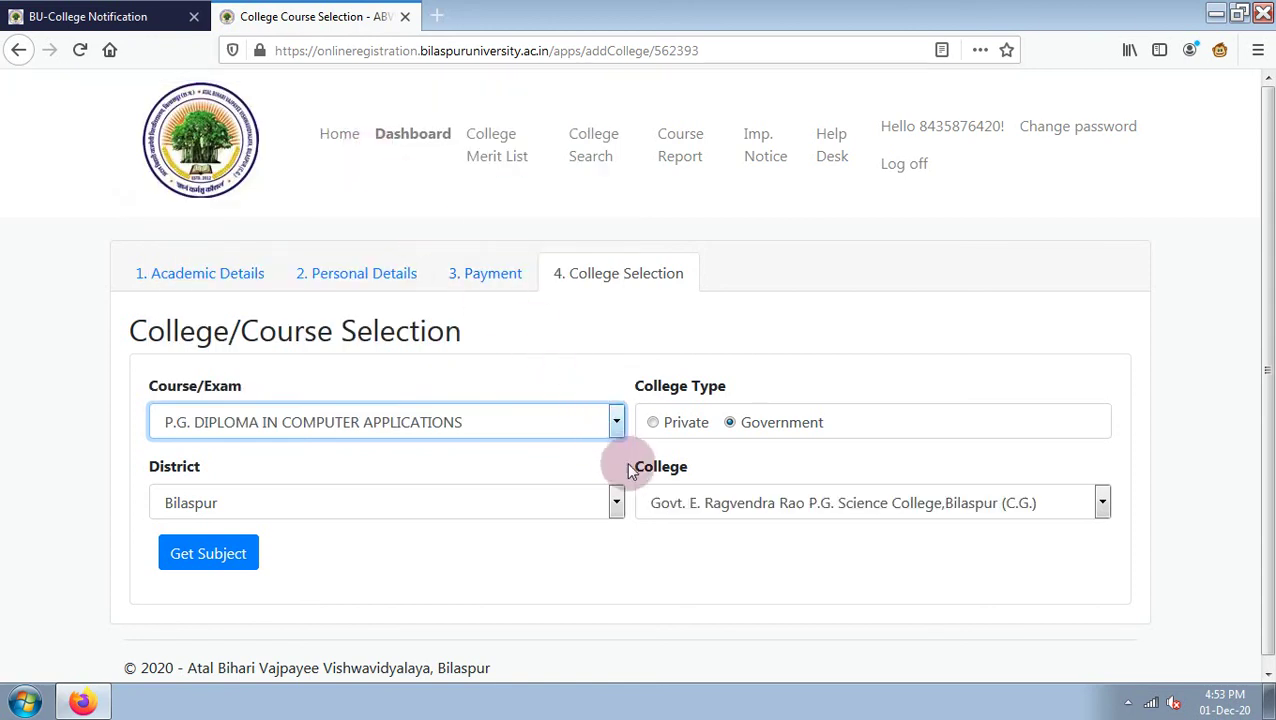
pyautogui.click(652, 423)
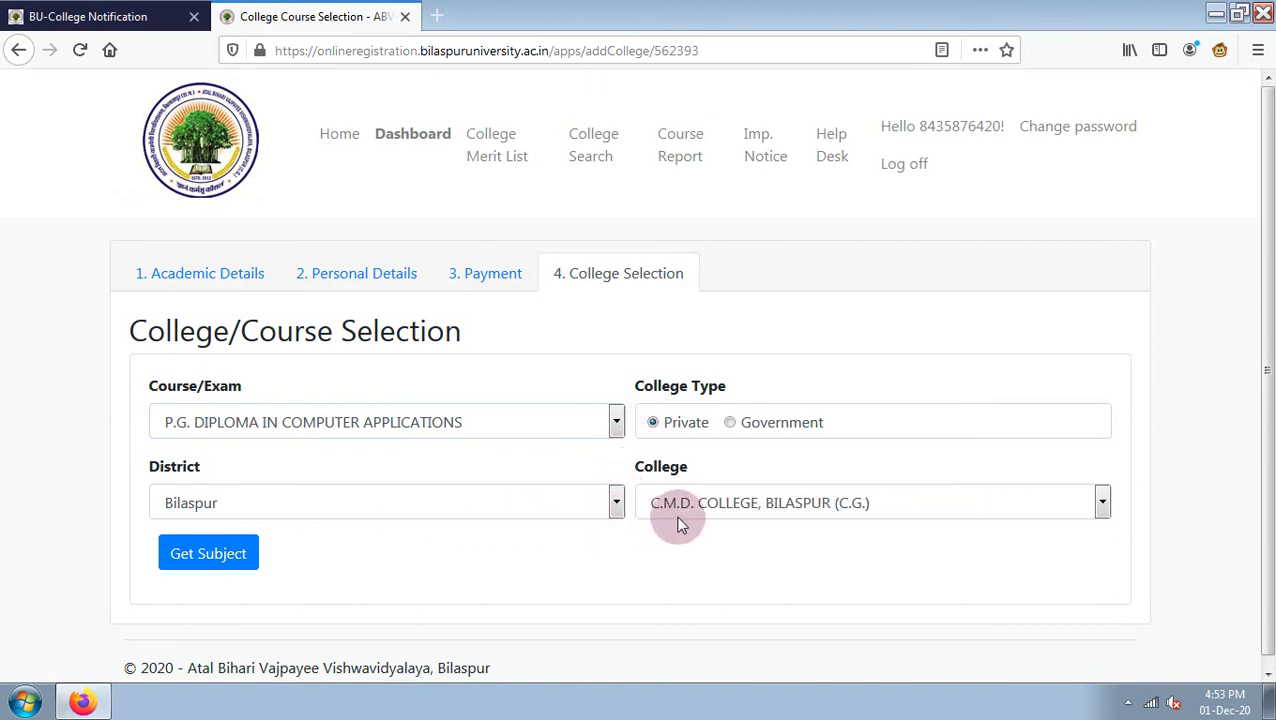
# Set the district to Bilaspur after first trying Korba.
pyautogui.click(374, 505)
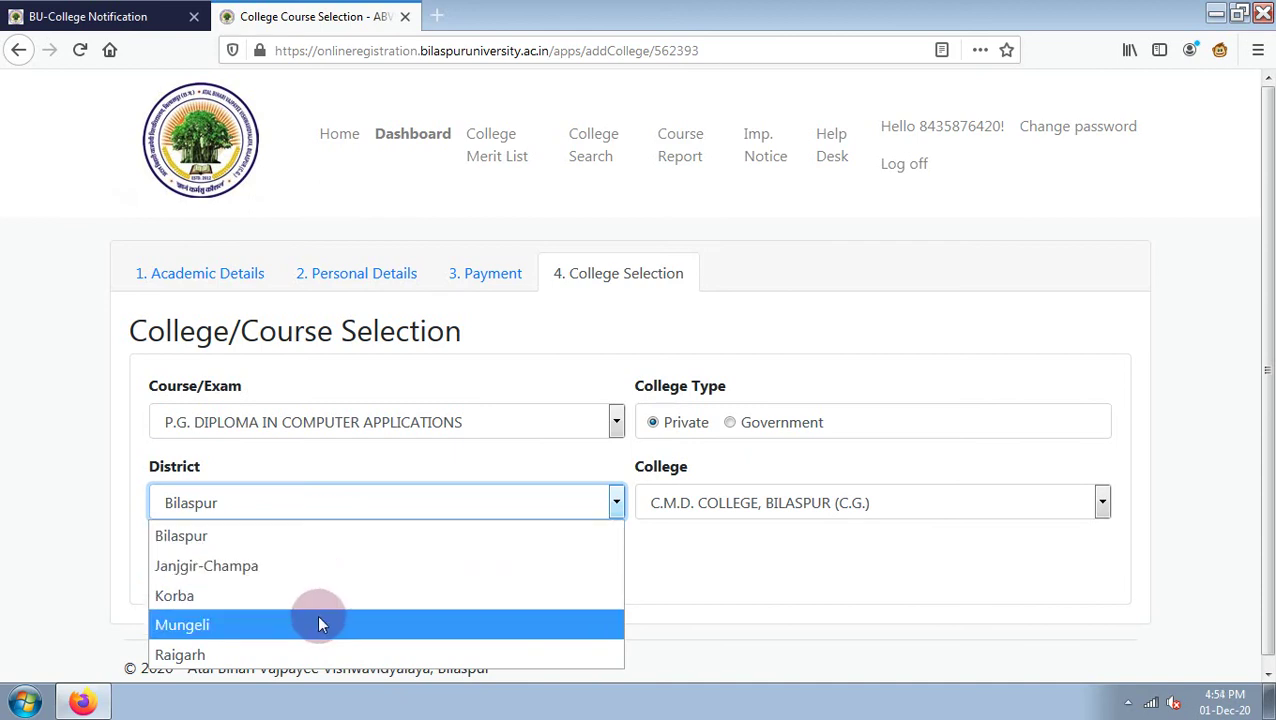
pyautogui.click(315, 598)
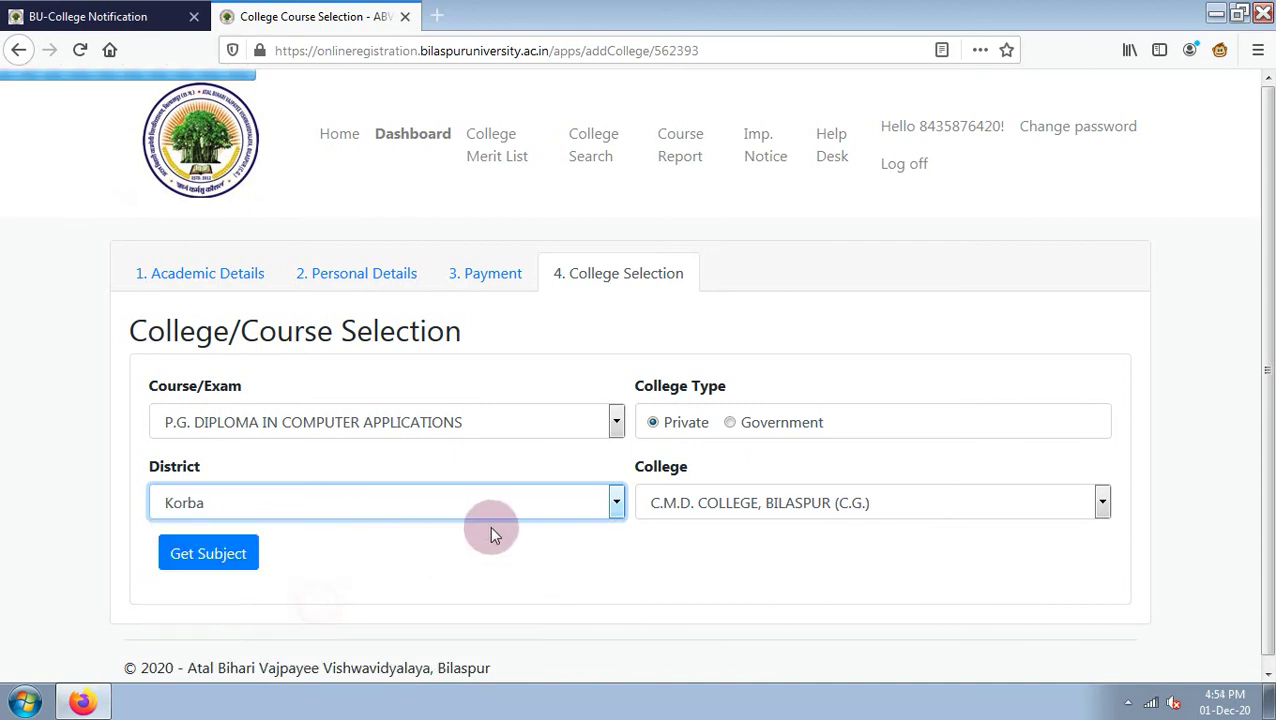
pyautogui.click(707, 507)
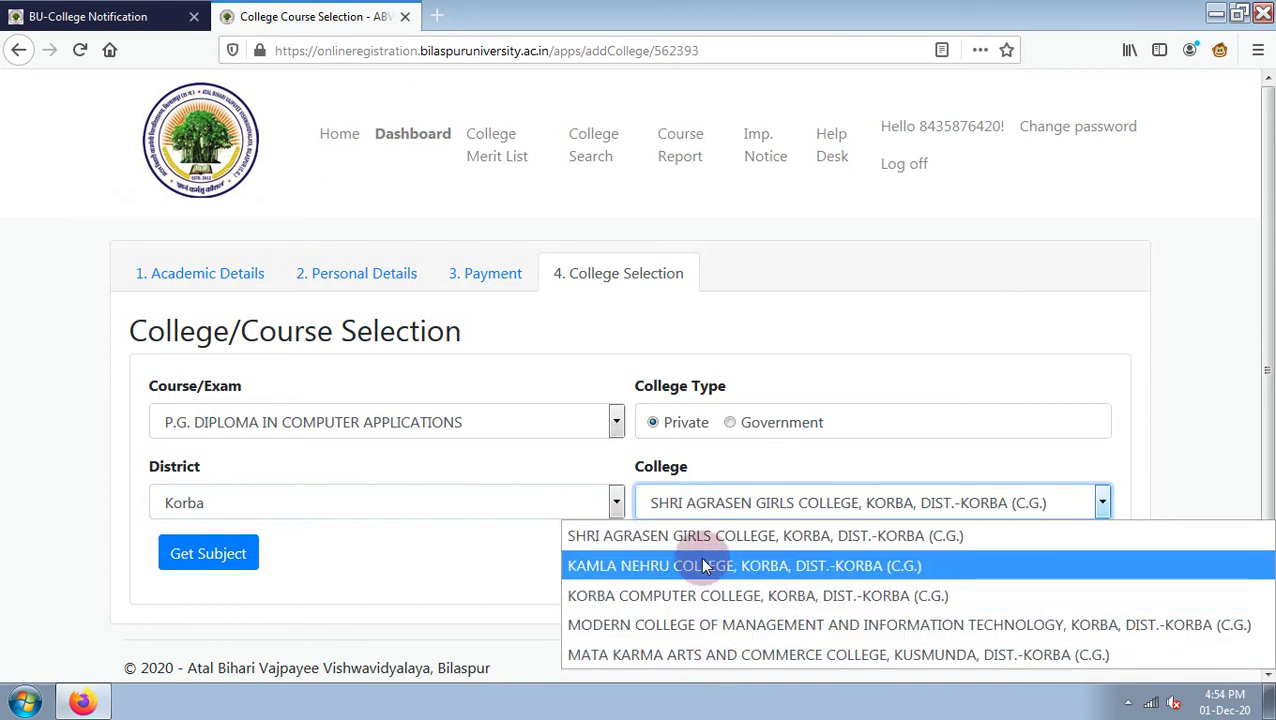
pyautogui.click(359, 505)
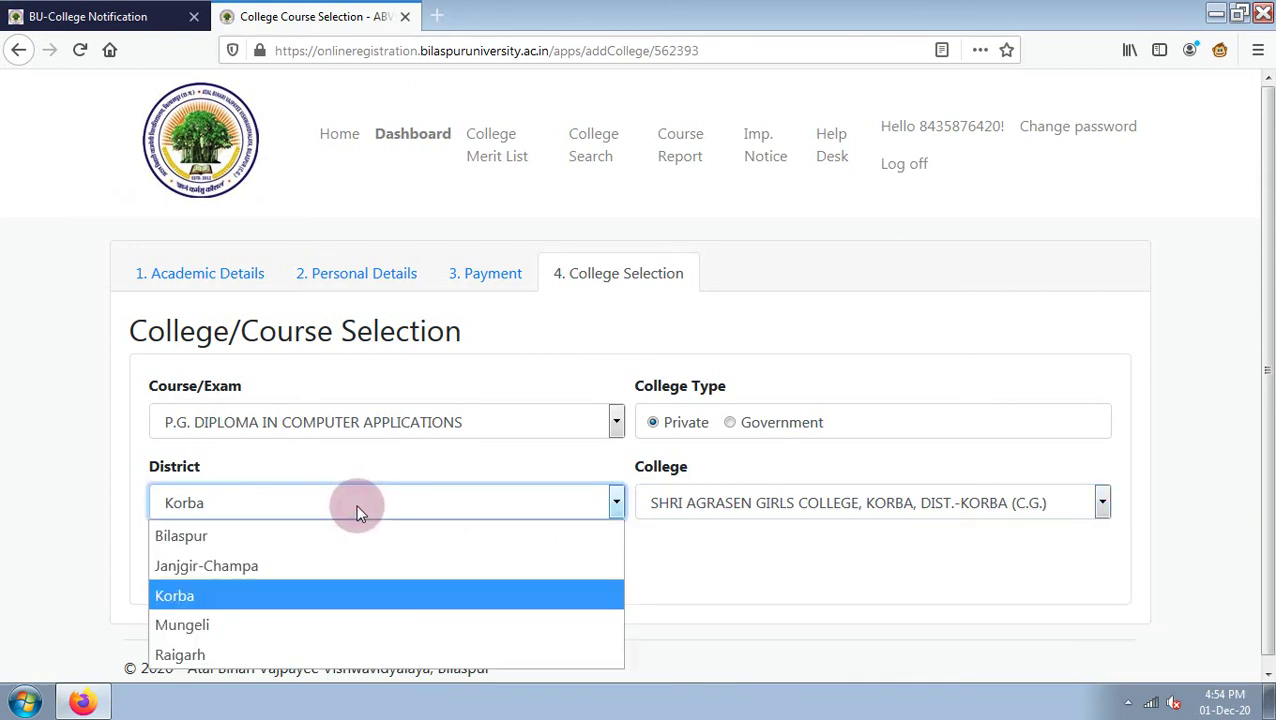
pyautogui.click(316, 540)
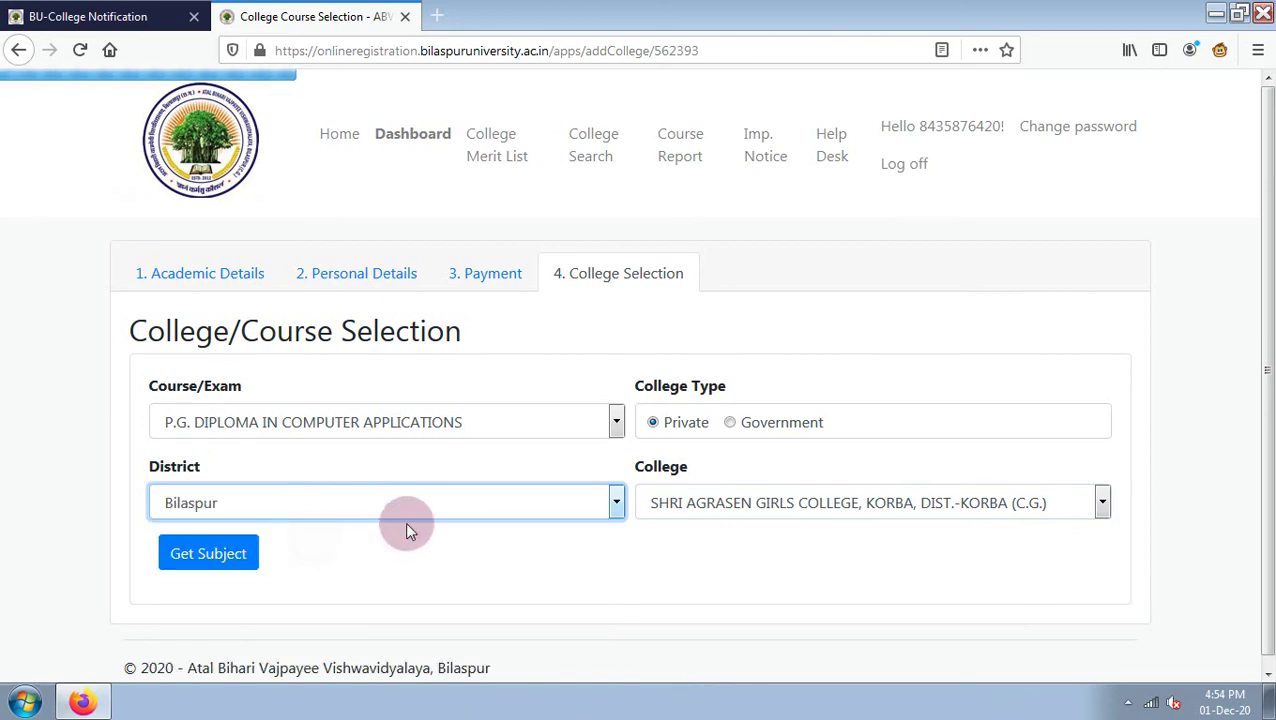
pyautogui.click(741, 511)
pyautogui.click(296, 558)
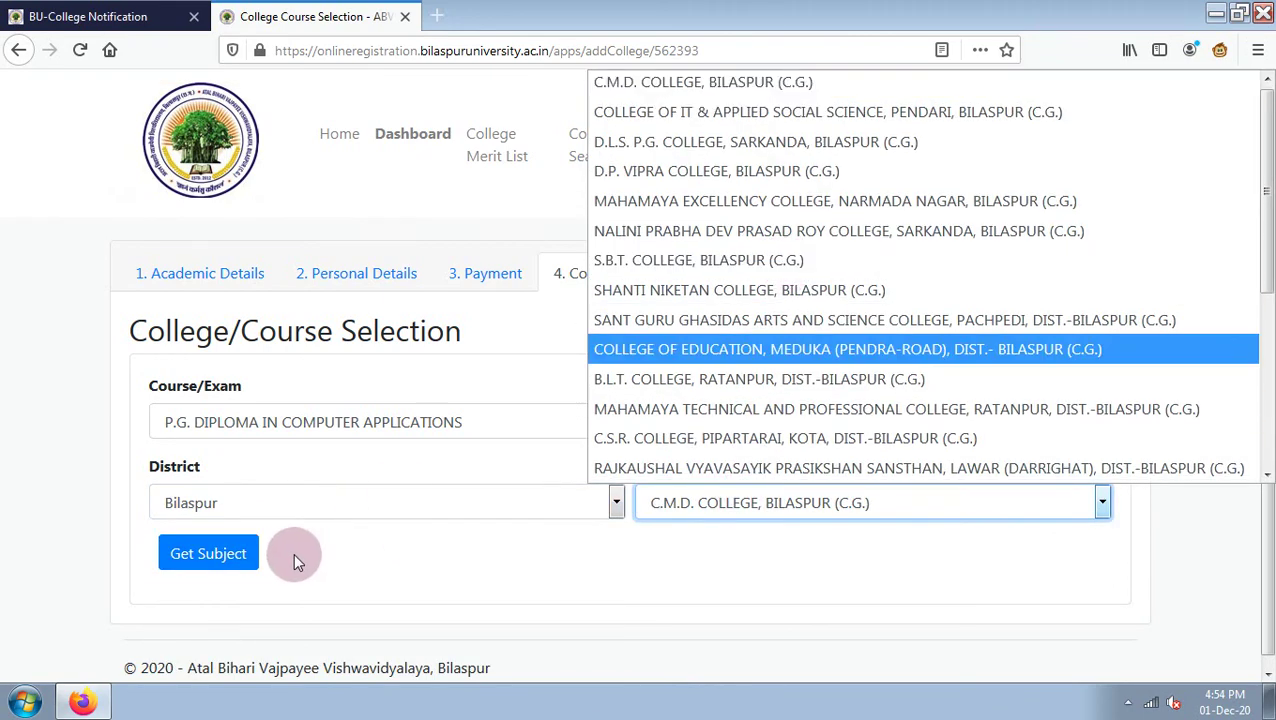
pyautogui.click(284, 510)
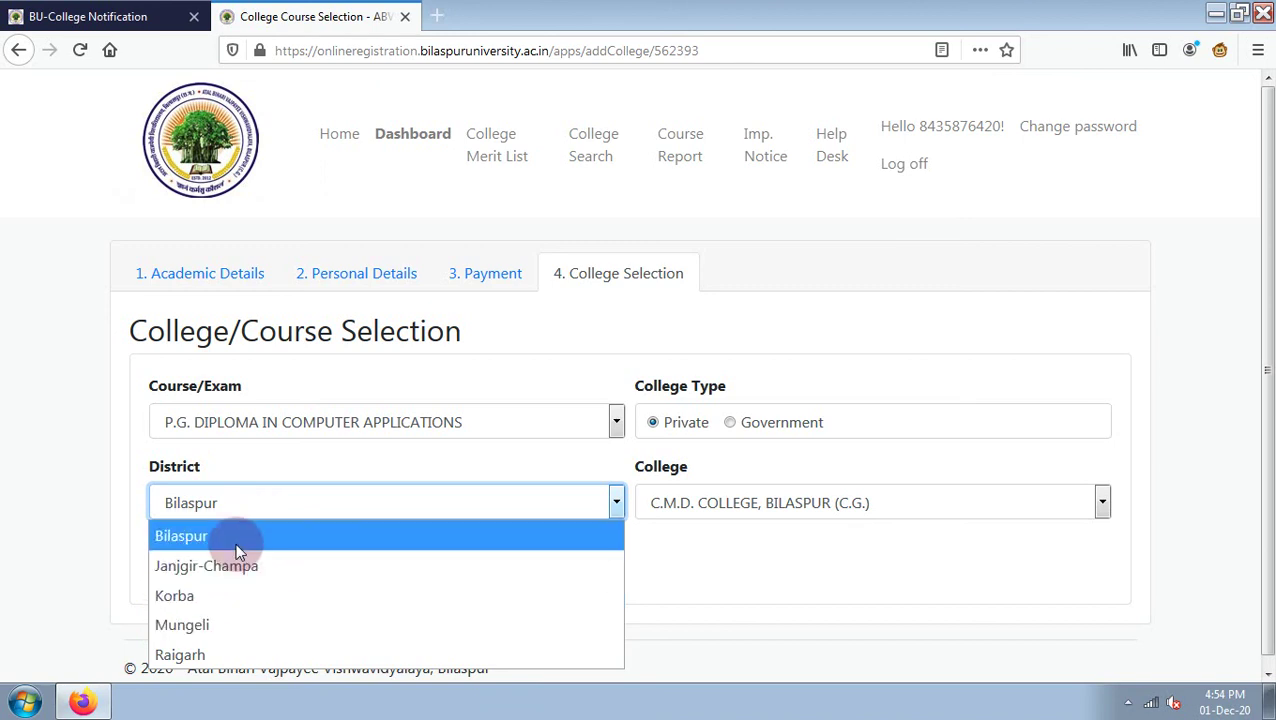
pyautogui.click(238, 545)
# Choose Rajkaushal Vyavasayik Prasikshan Sansthan, Lawar (Darrighat) as the college and load its subjects.
pyautogui.click(700, 508)
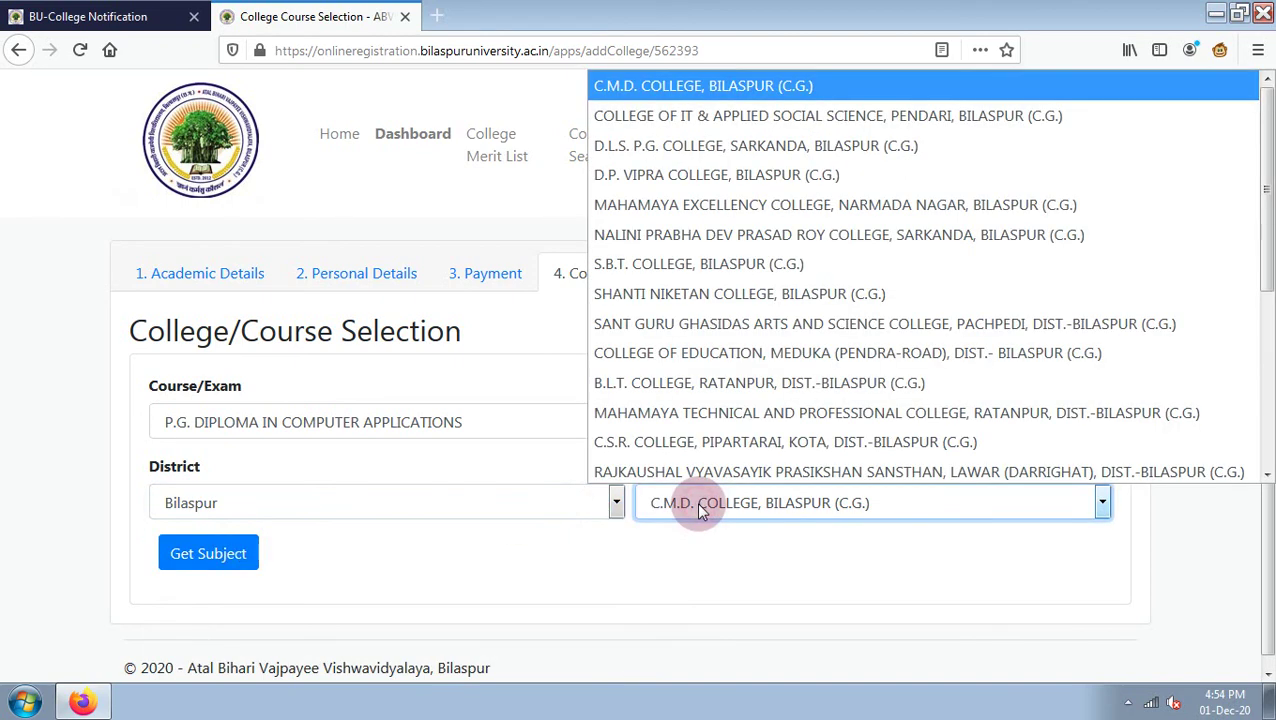
pyautogui.click(779, 472)
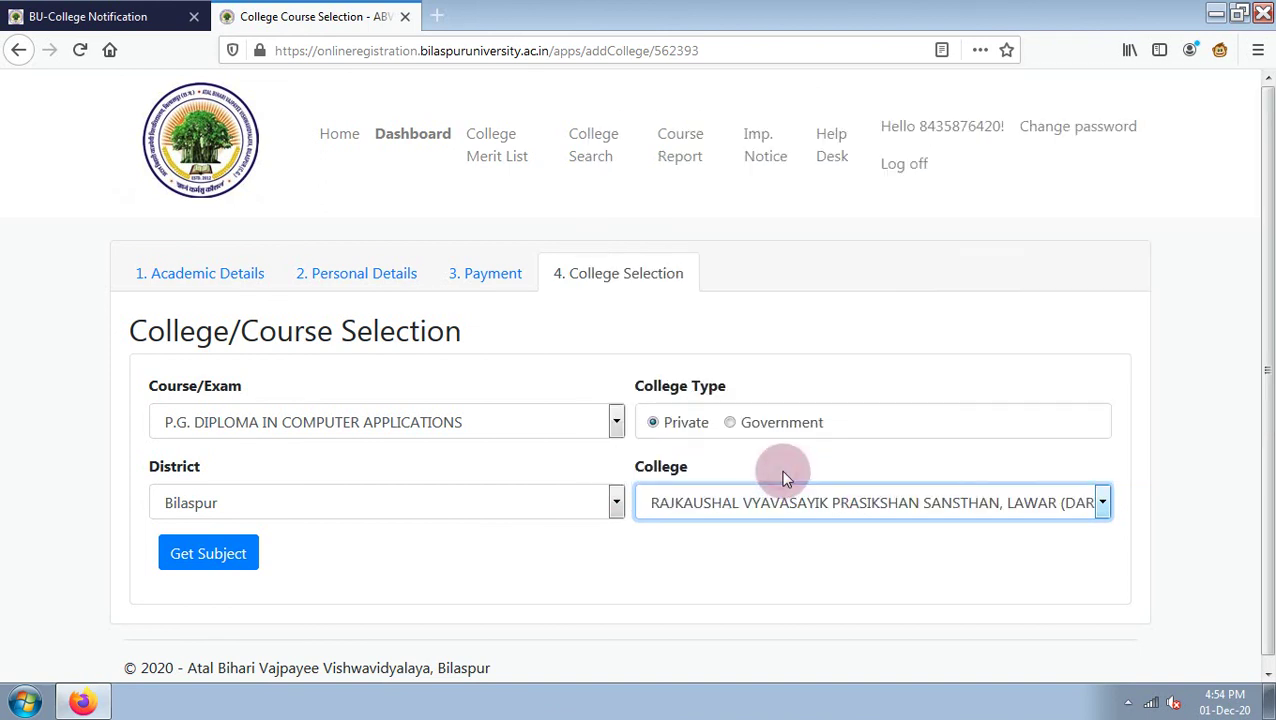
pyautogui.scroll(-1, 600, 500)
pyautogui.click(232, 553)
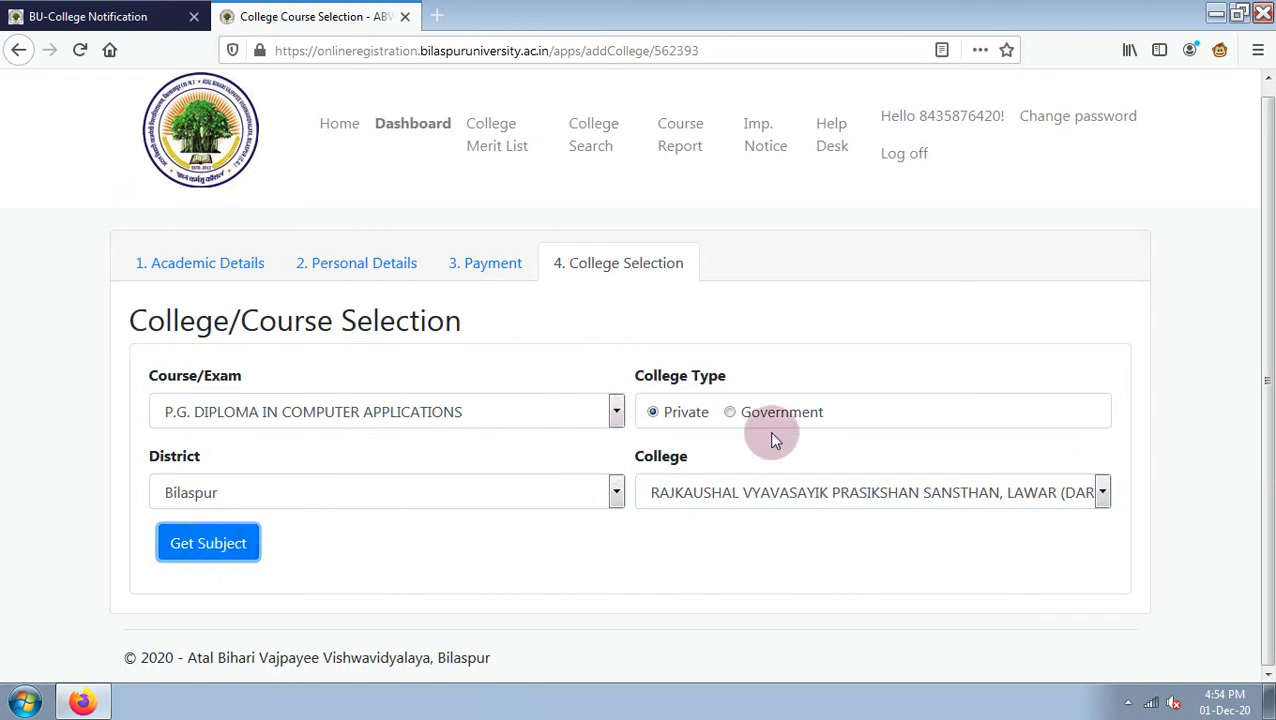
pyautogui.scroll(1, 1010, 427)
pyautogui.scroll(-1, 1253, 421)
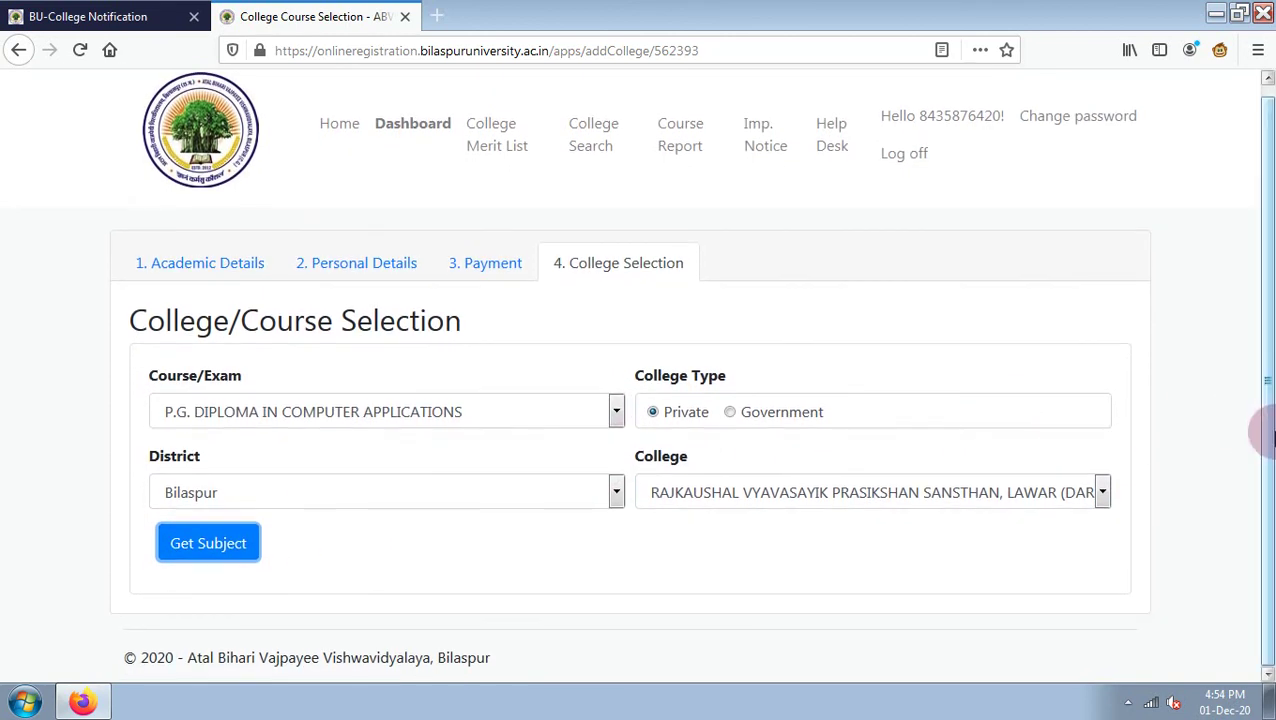
pyautogui.scroll(1, 1253, 307)
pyautogui.scroll(-1, 1253, 461)
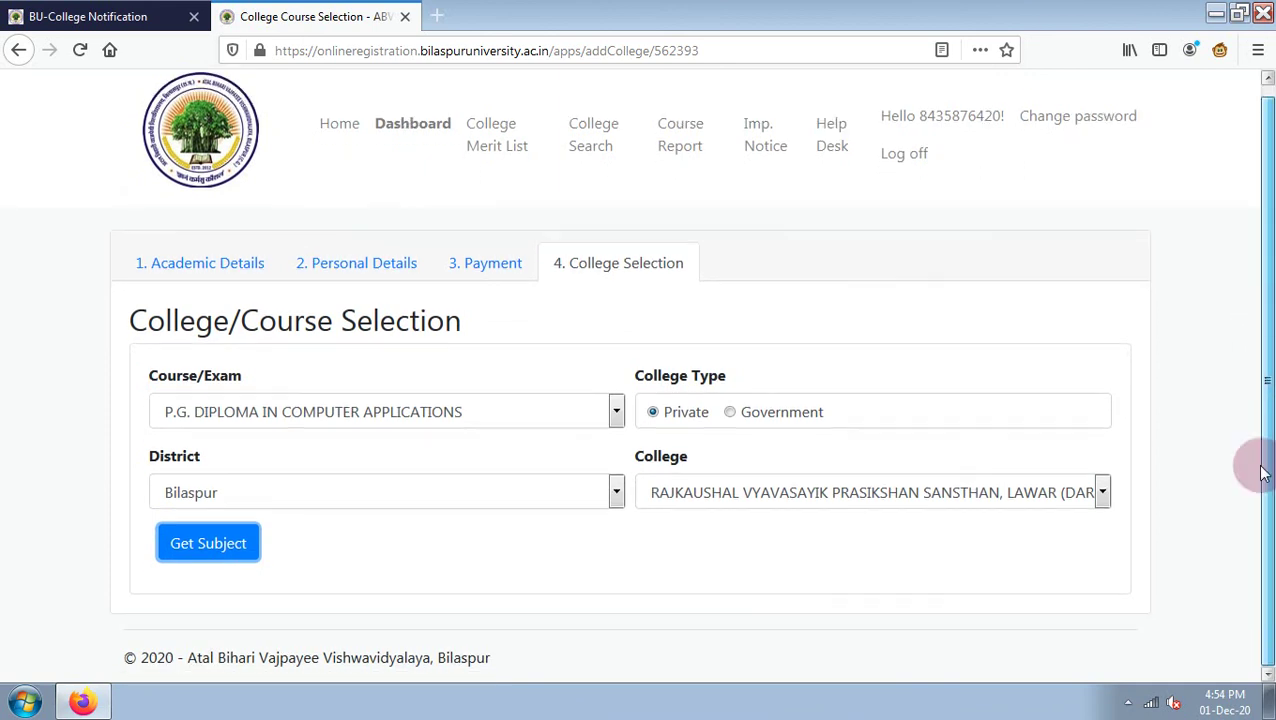
# Save the Rajkaushal PGDCA application and check it is listed alongside Siddharth College.
pyautogui.click(194, 548)
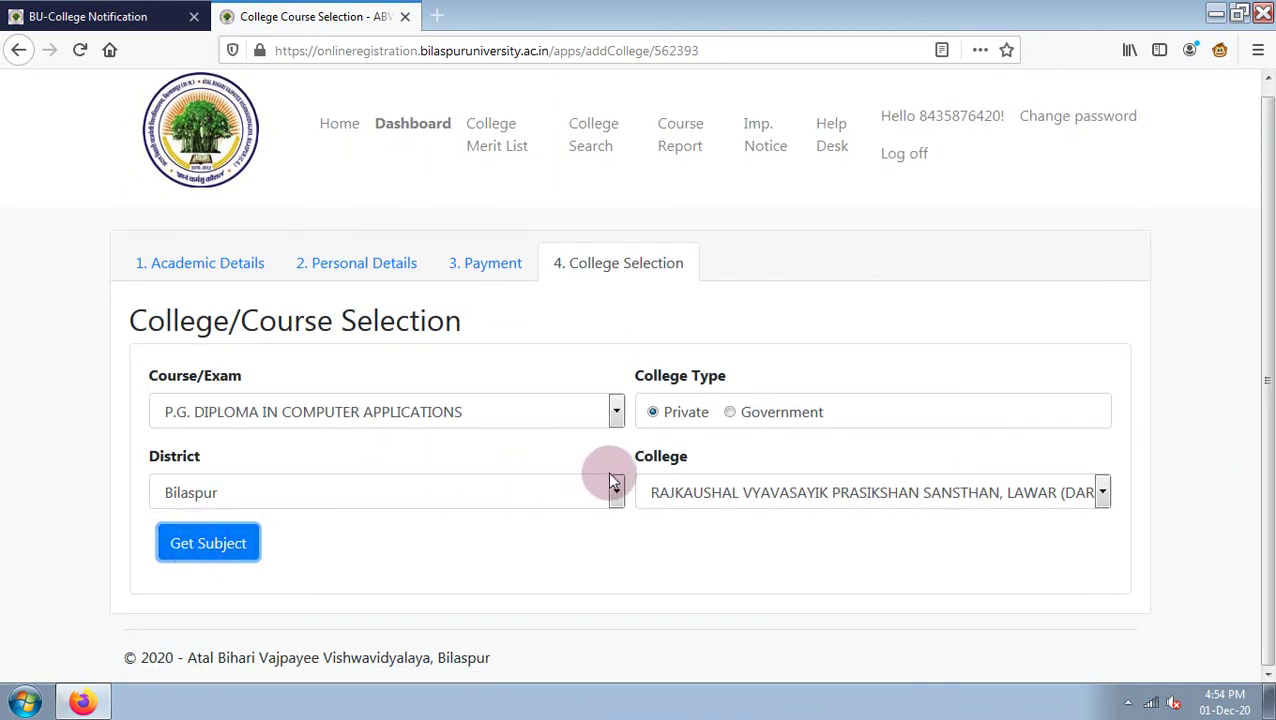
pyautogui.scroll(1, 610, 480)
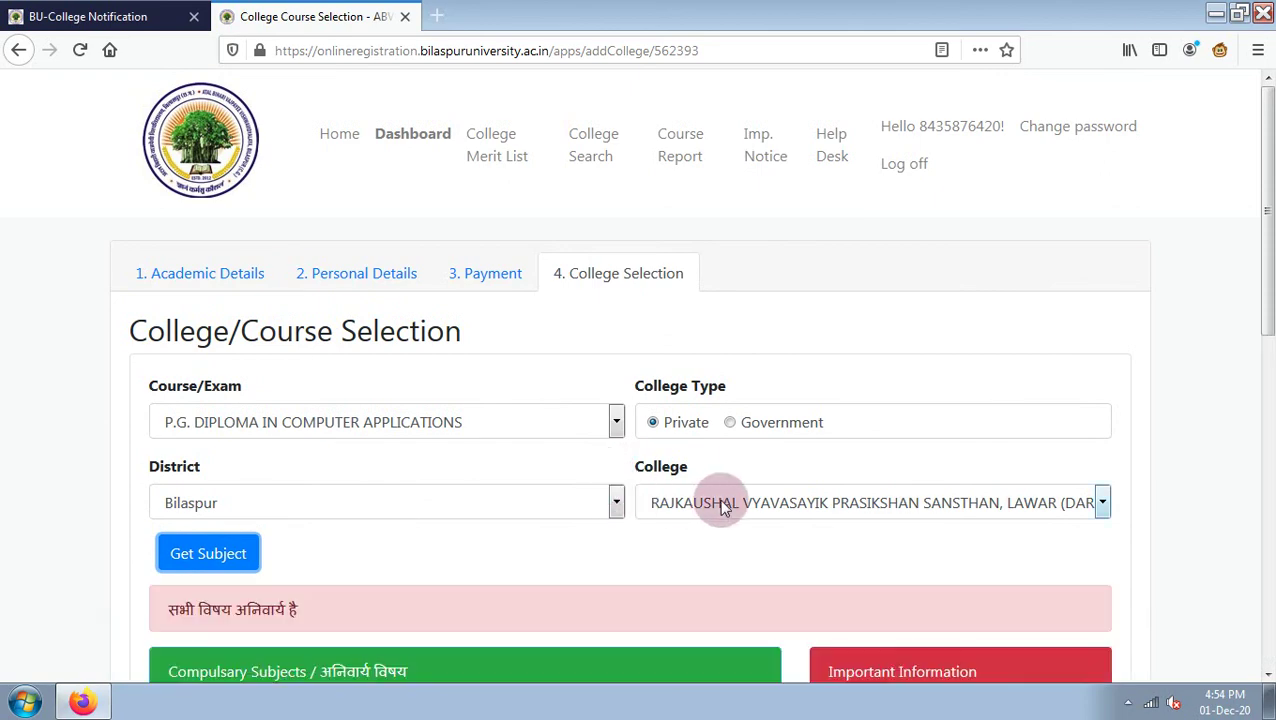
pyautogui.scroll(-3, 666, 515)
pyautogui.scroll(-3, 444, 552)
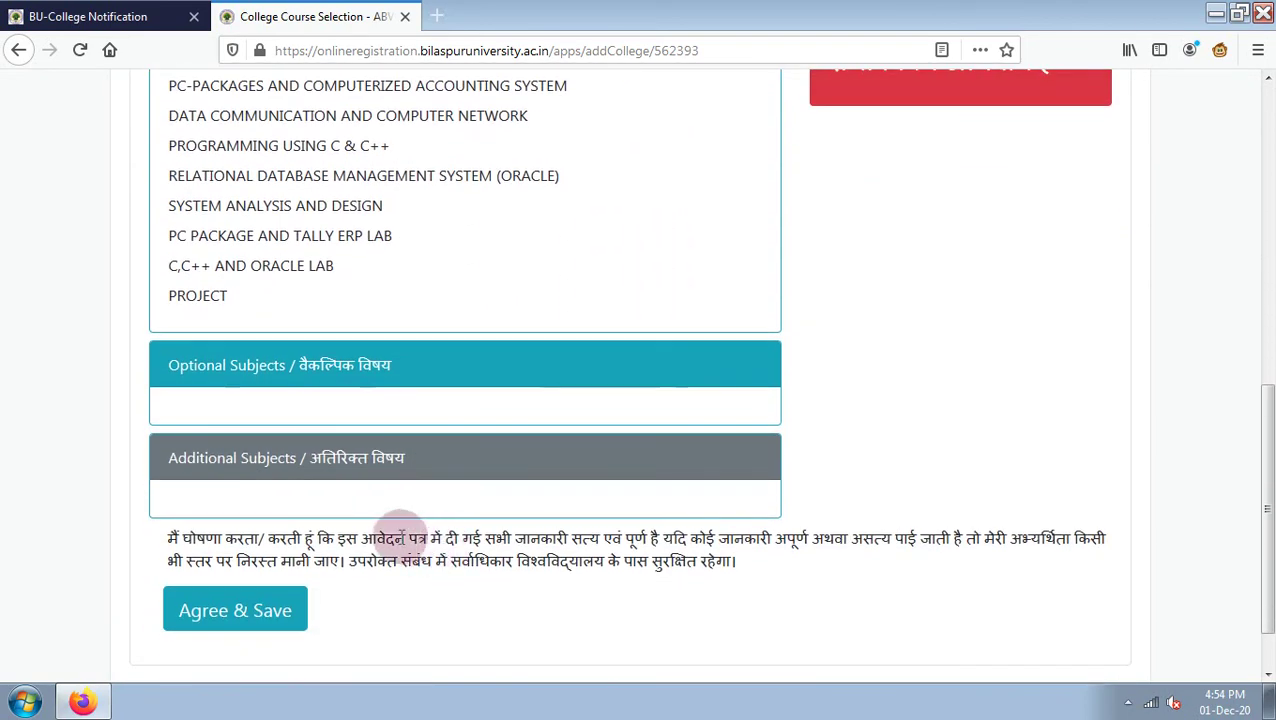
pyautogui.click(248, 613)
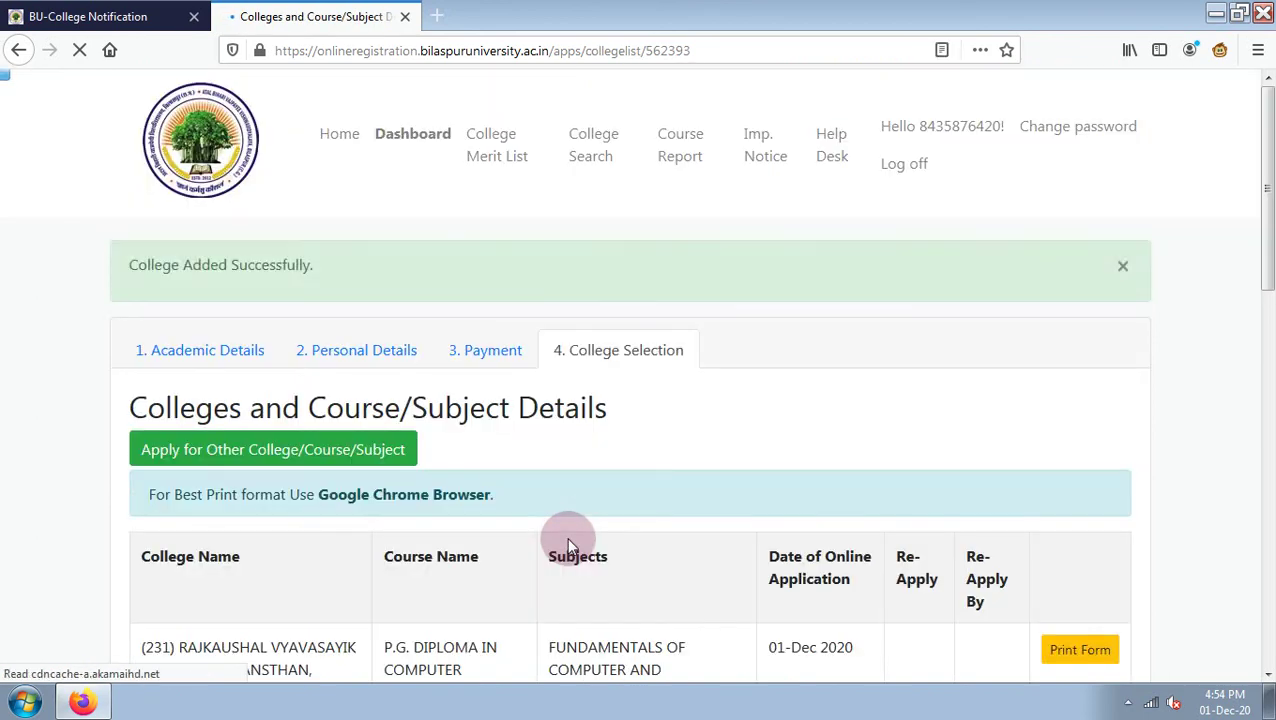
pyautogui.scroll(-3, 570, 538)
pyautogui.scroll(-5, 570, 530)
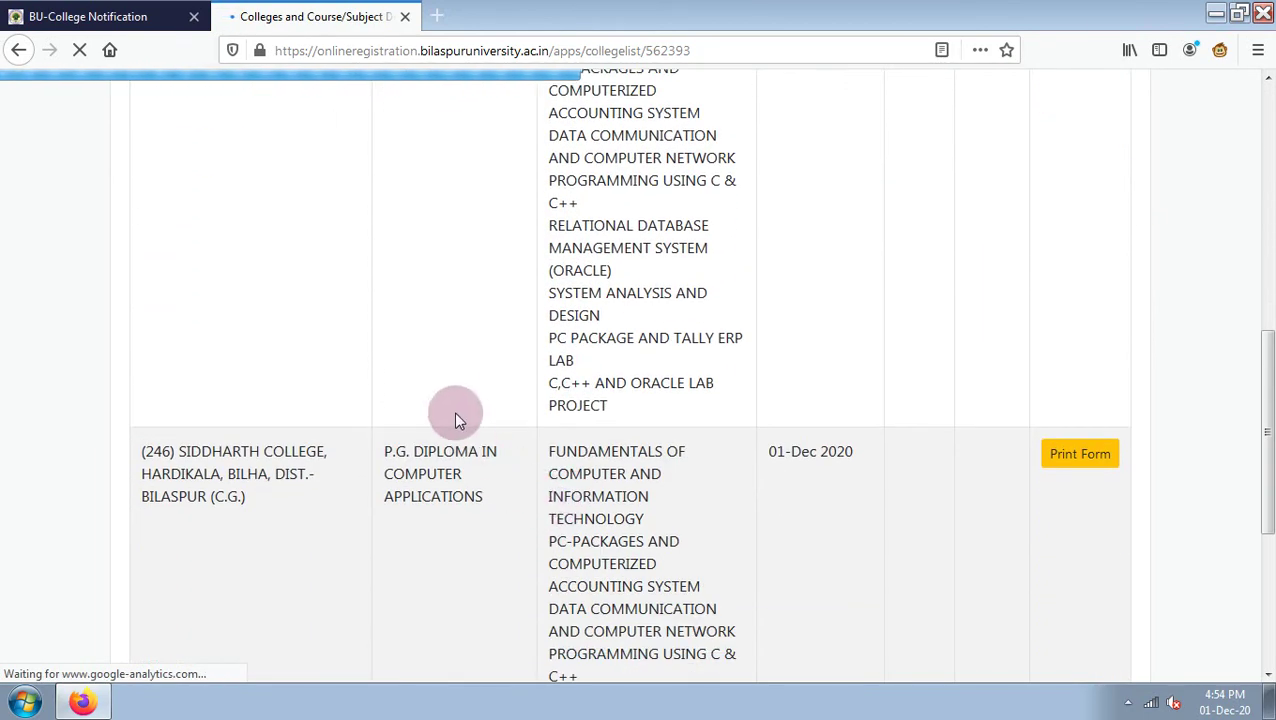
pyautogui.scroll(3, 451, 397)
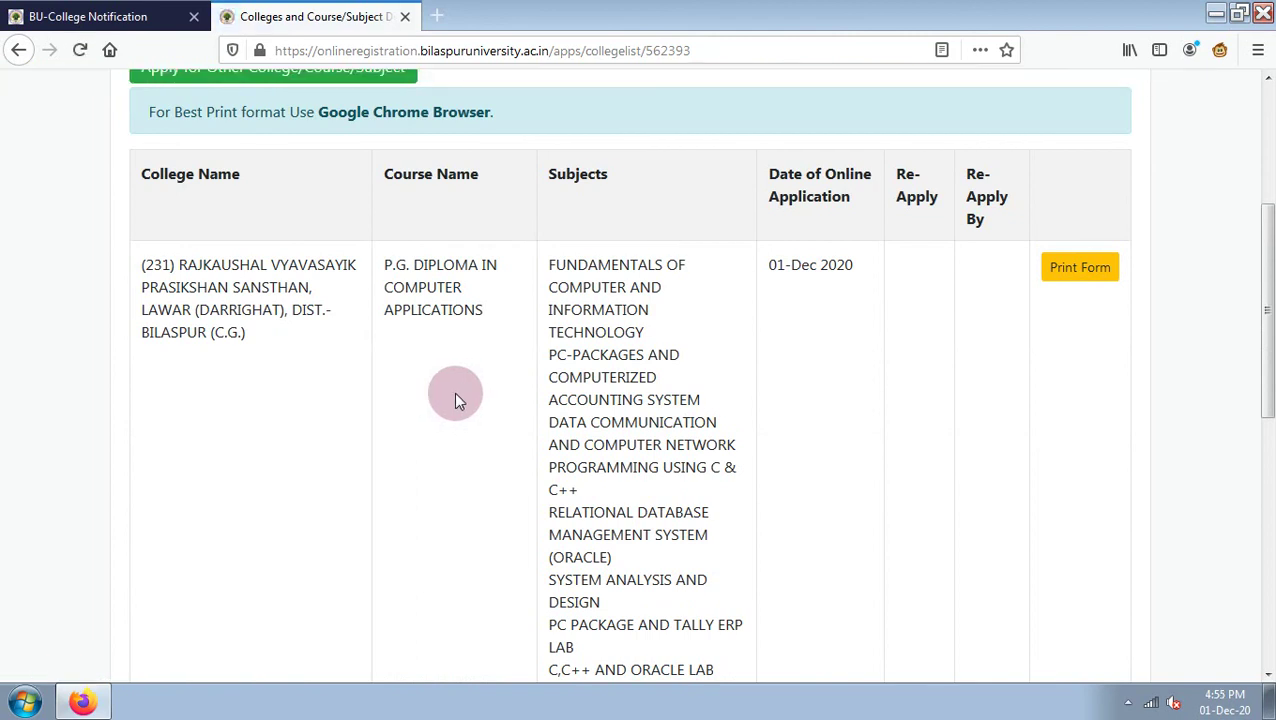
pyautogui.scroll(-3, 778, 441)
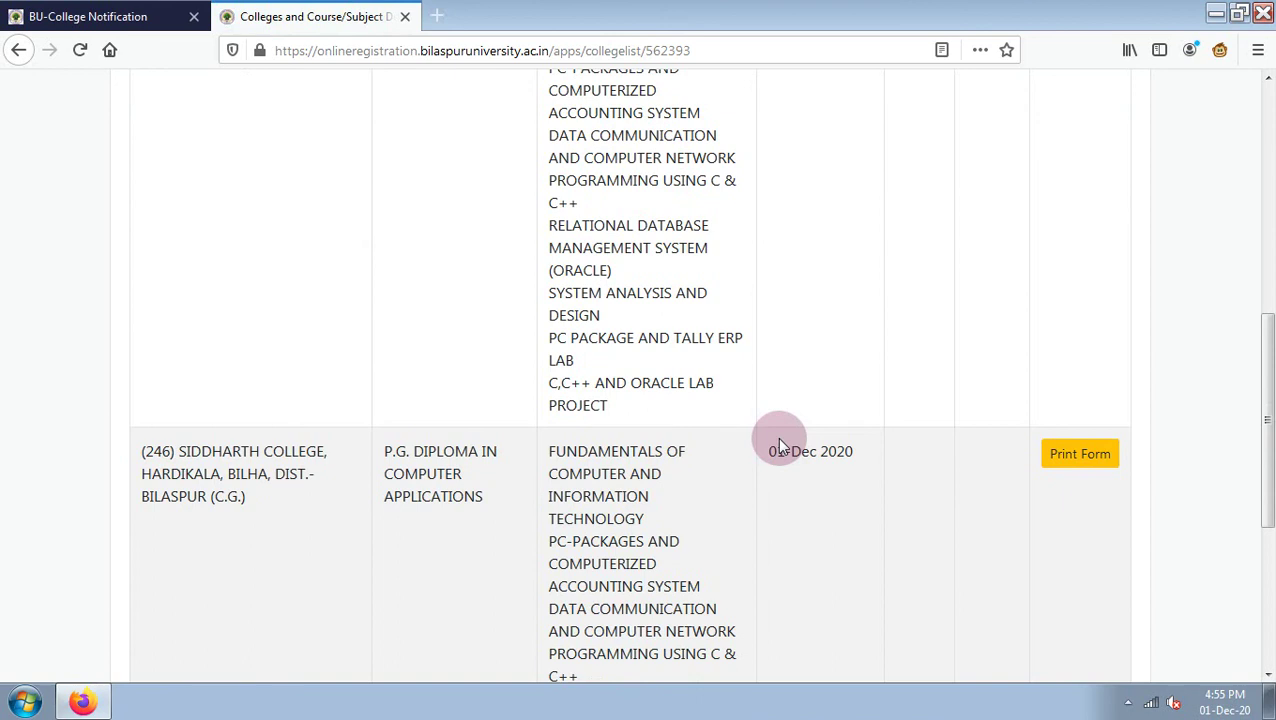
pyautogui.scroll(2, 779, 443)
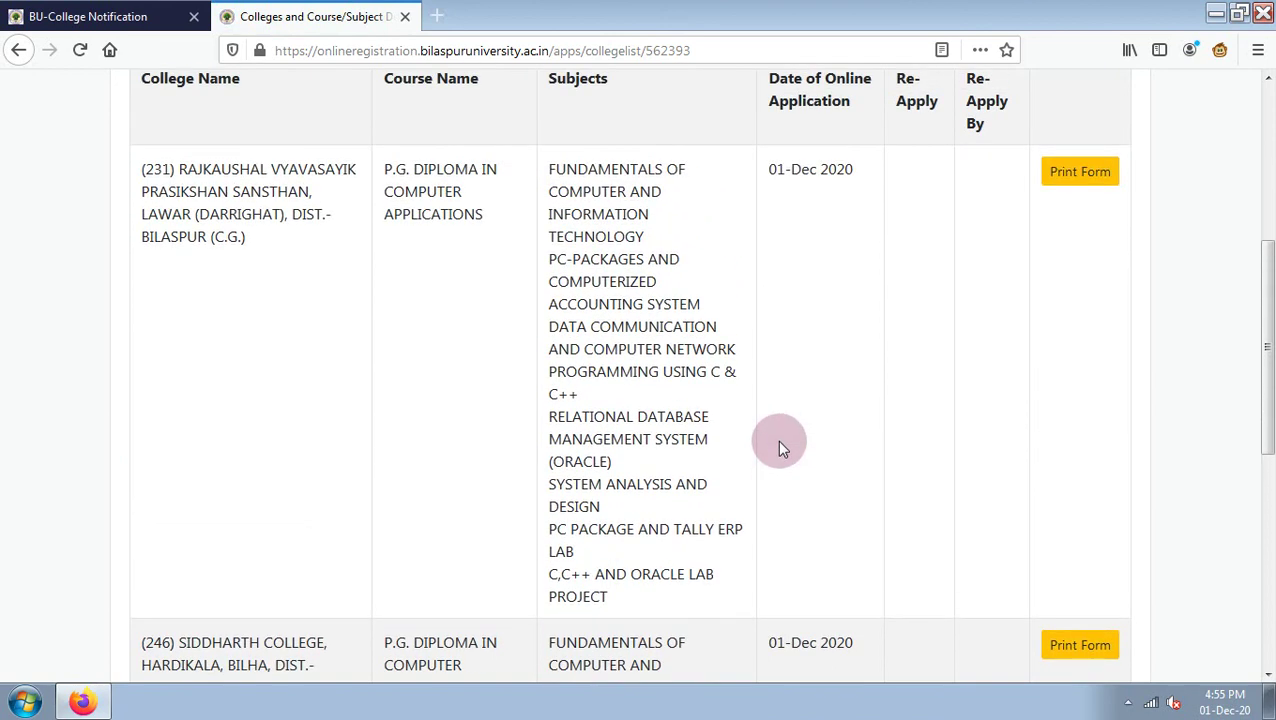
# Open the Rajkaushal application's printable form in a new tab and look through it.
pyautogui.click(1072, 184)
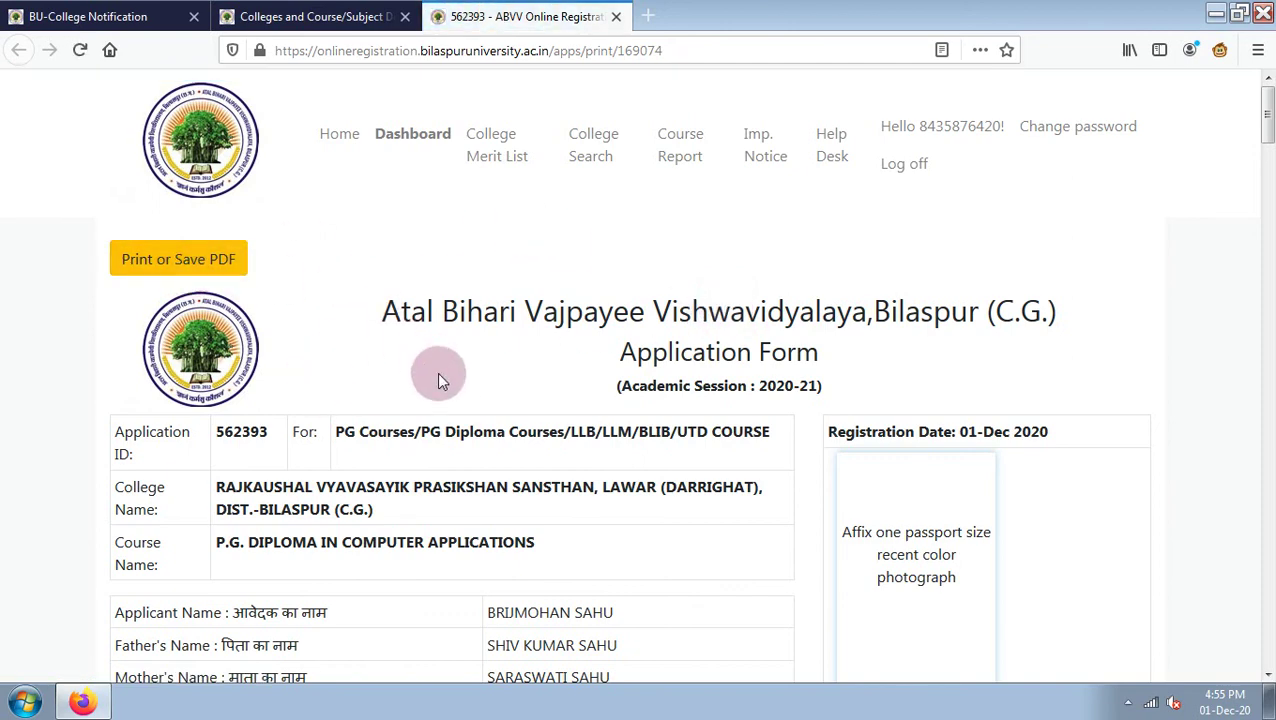
pyautogui.scroll(-3, 435, 390)
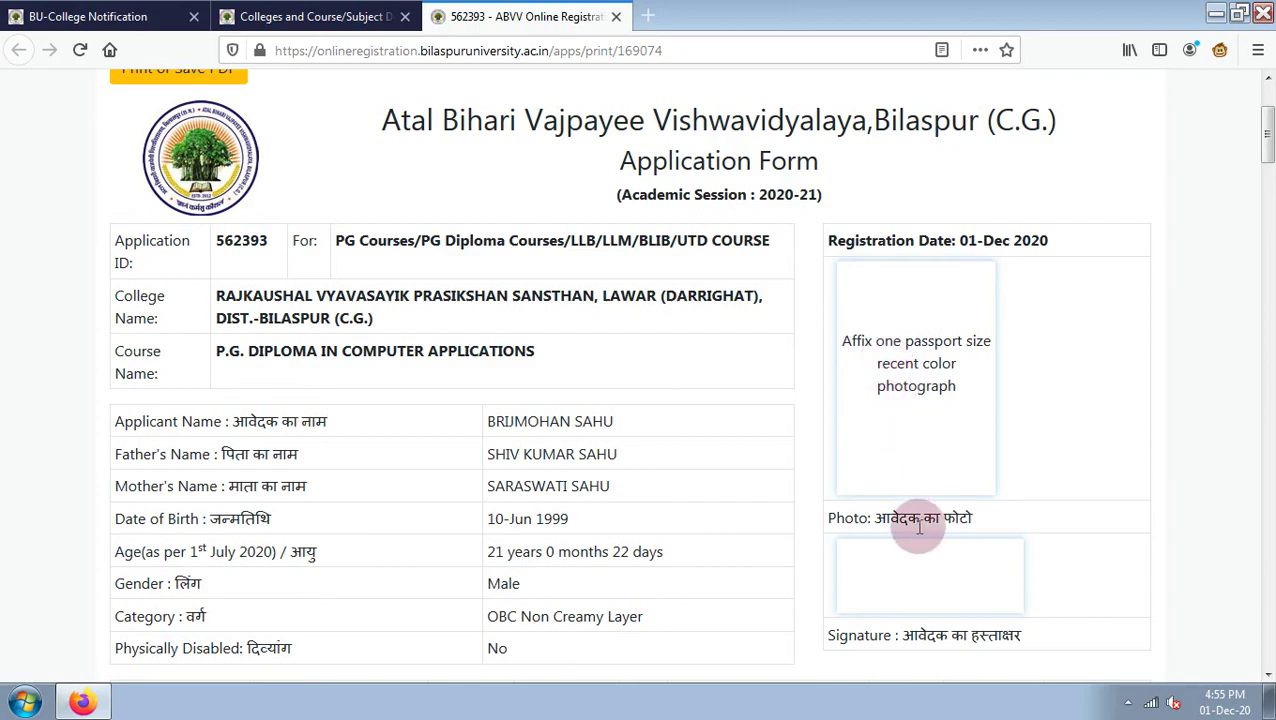
pyautogui.scroll(-20, 942, 586)
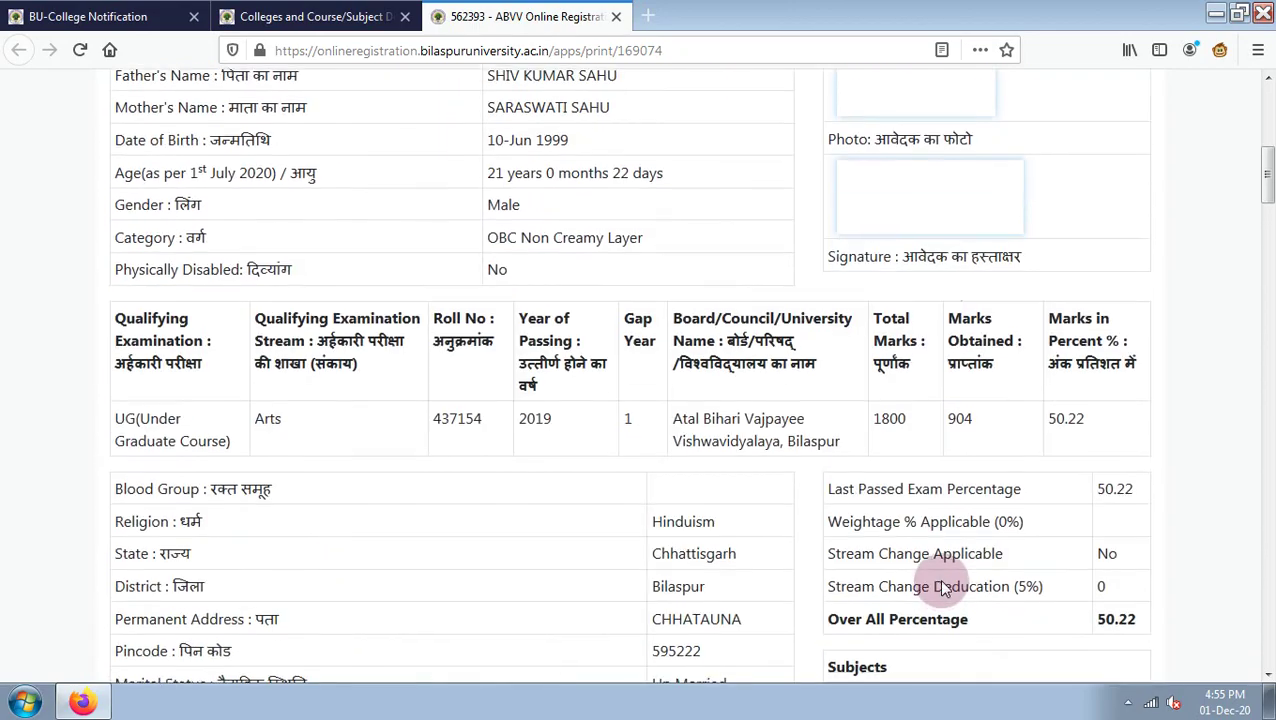
pyautogui.scroll(-15, 942, 582)
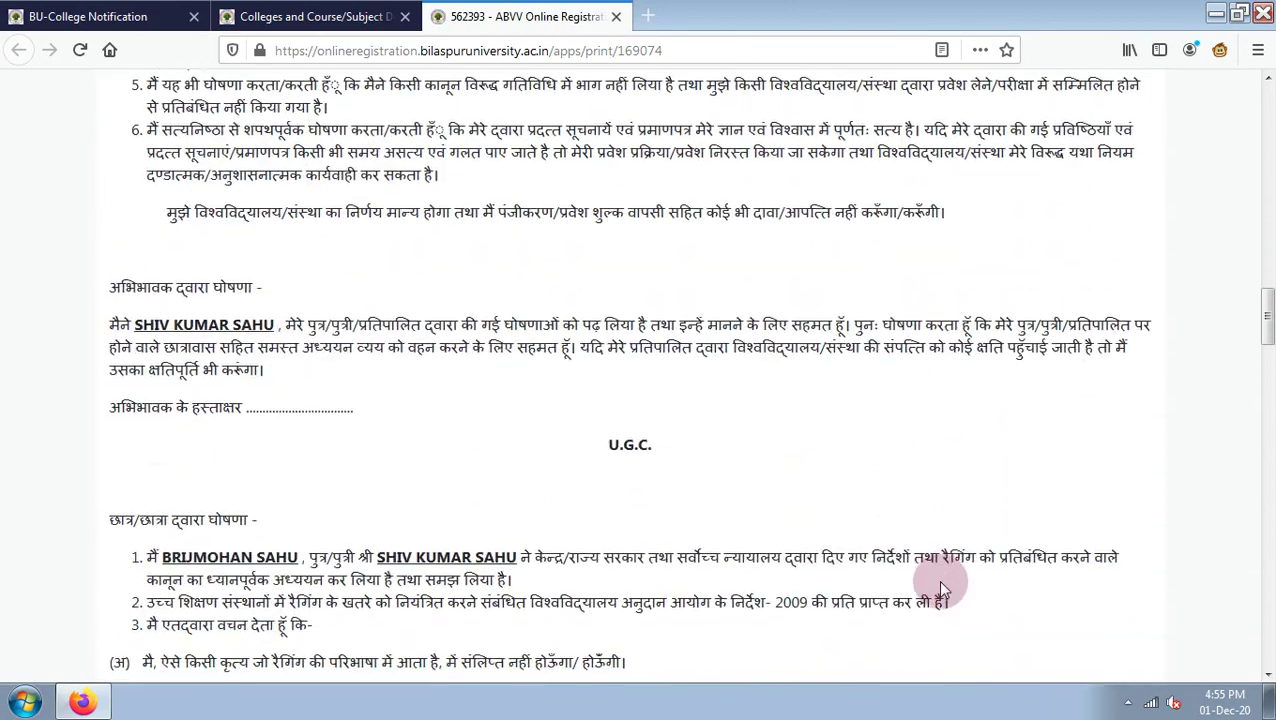
pyautogui.scroll(-5, 938, 586)
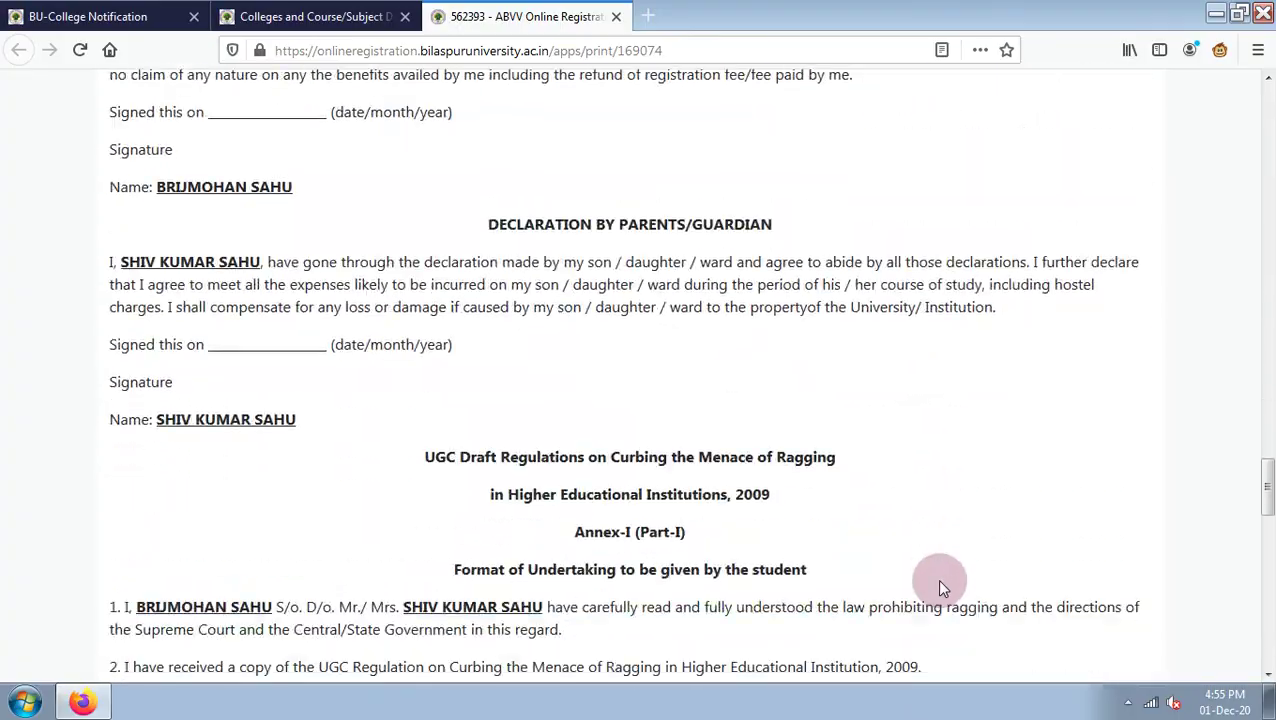
pyautogui.scroll(-5, 938, 586)
pyautogui.scroll(20, 930, 561)
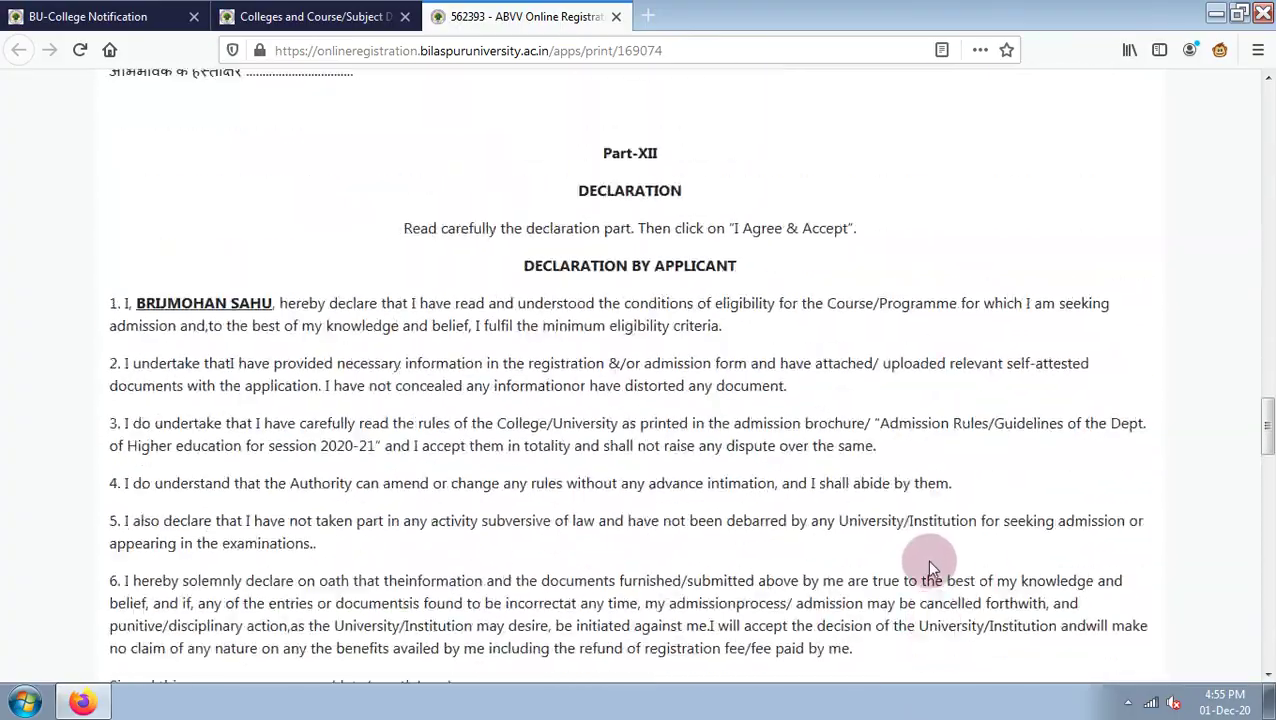
pyautogui.scroll(4, 897, 538)
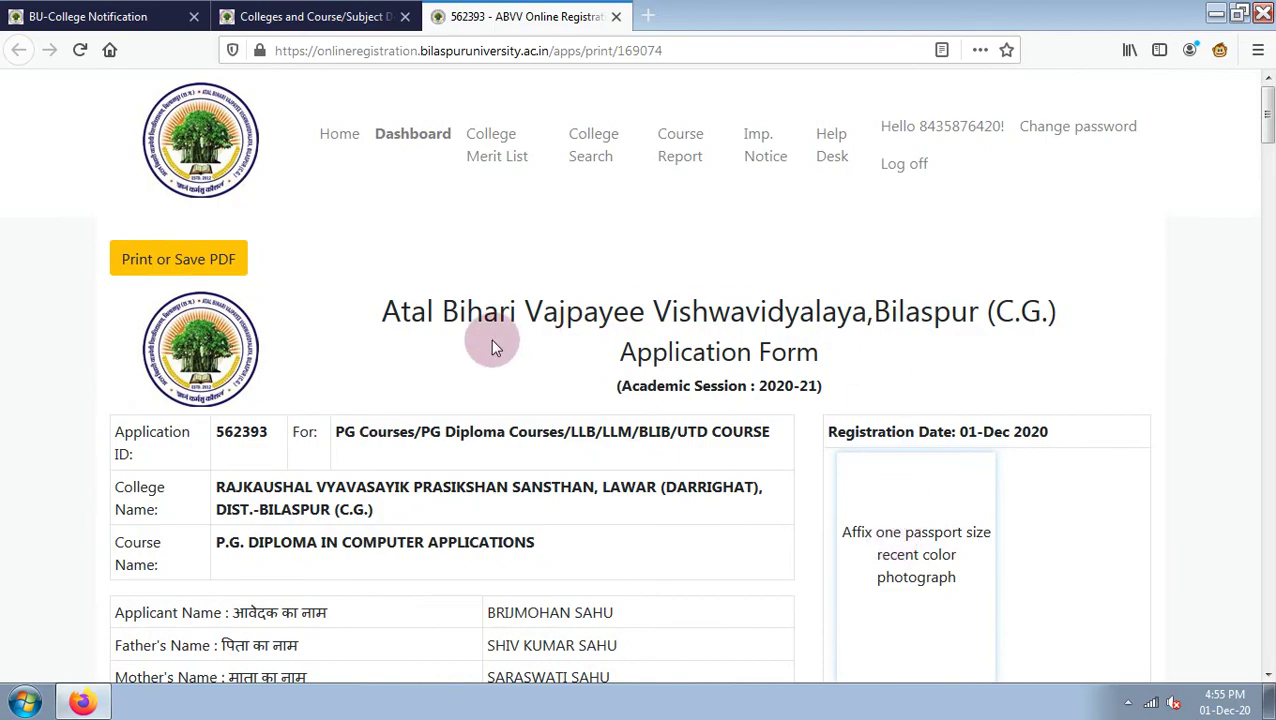
pyautogui.scroll(-15, 541, 340)
pyautogui.scroll(-15, 546, 342)
pyautogui.scroll(15, 547, 342)
pyautogui.scroll(5, 541, 335)
pyautogui.scroll(-15, 540, 335)
pyautogui.scroll(-15, 540, 343)
pyautogui.scroll(-15, 546, 352)
# Minimize Firefox, refresh the desktop, restore Firefox, then minimize it again.
pyautogui.click(1228, 15)
pyautogui.rightClick(645, 189)
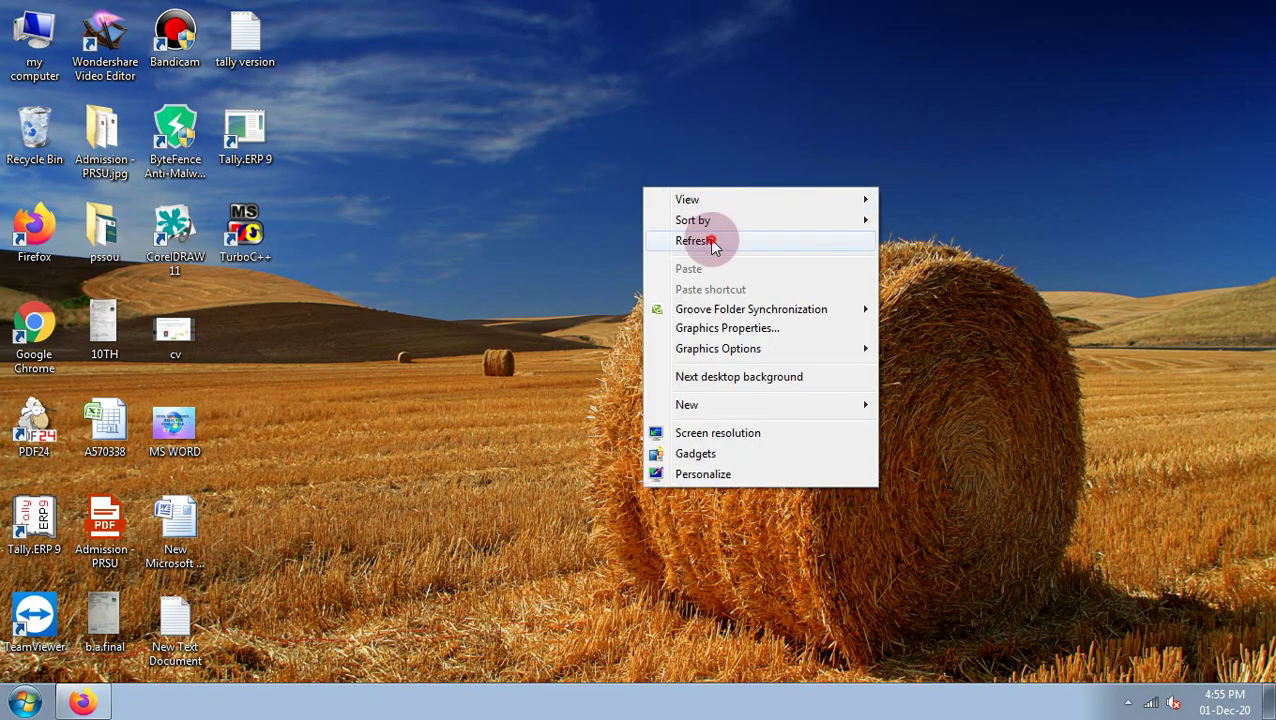
pyautogui.click(694, 241)
pyautogui.click(82, 705)
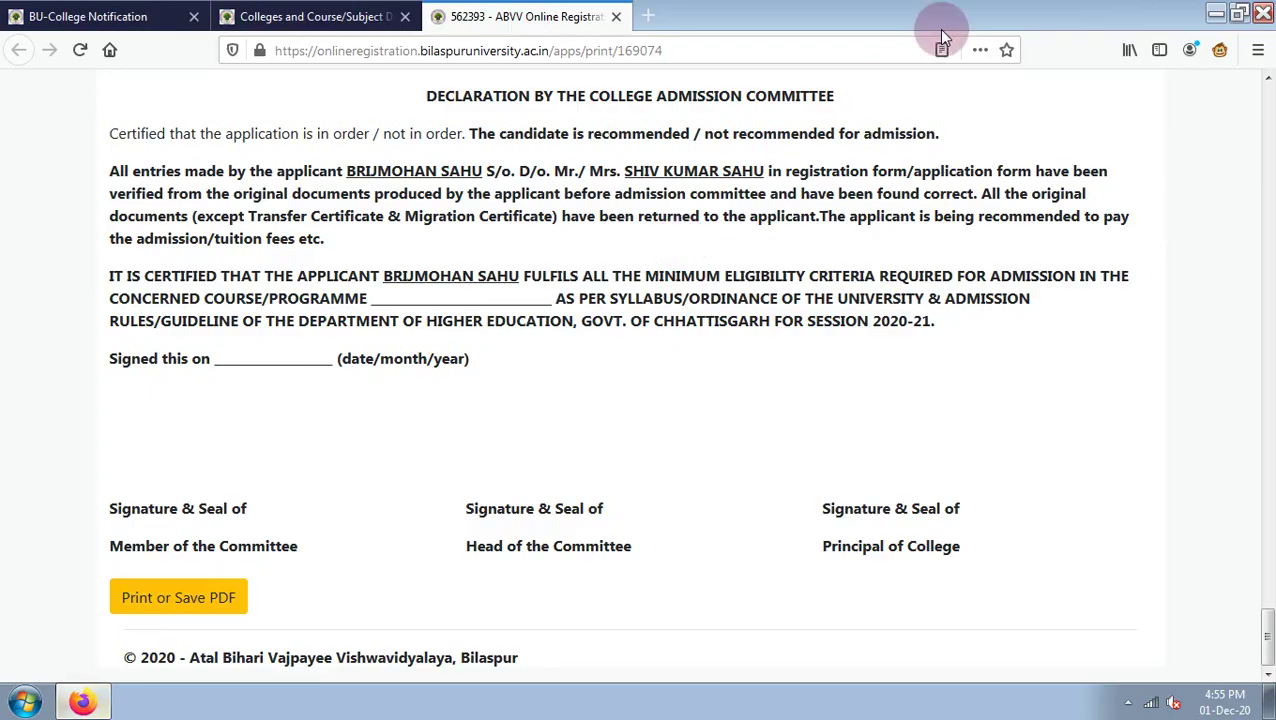
pyautogui.click(1222, 12)
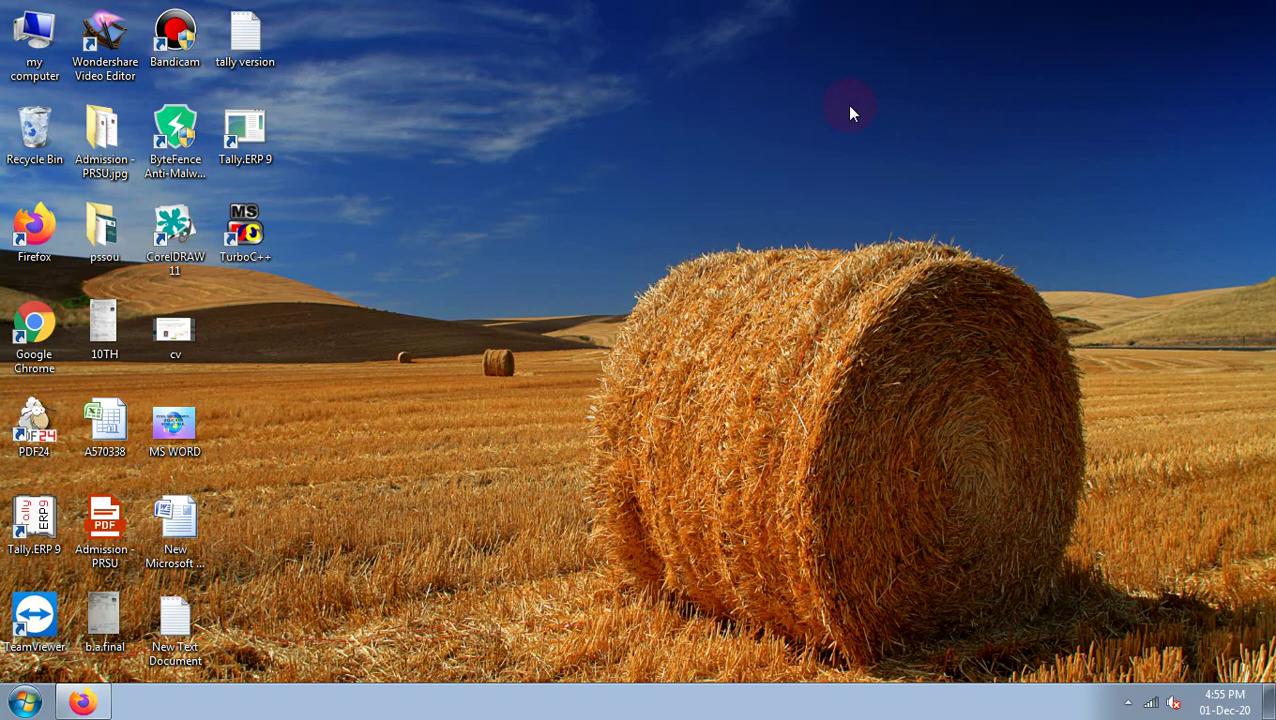